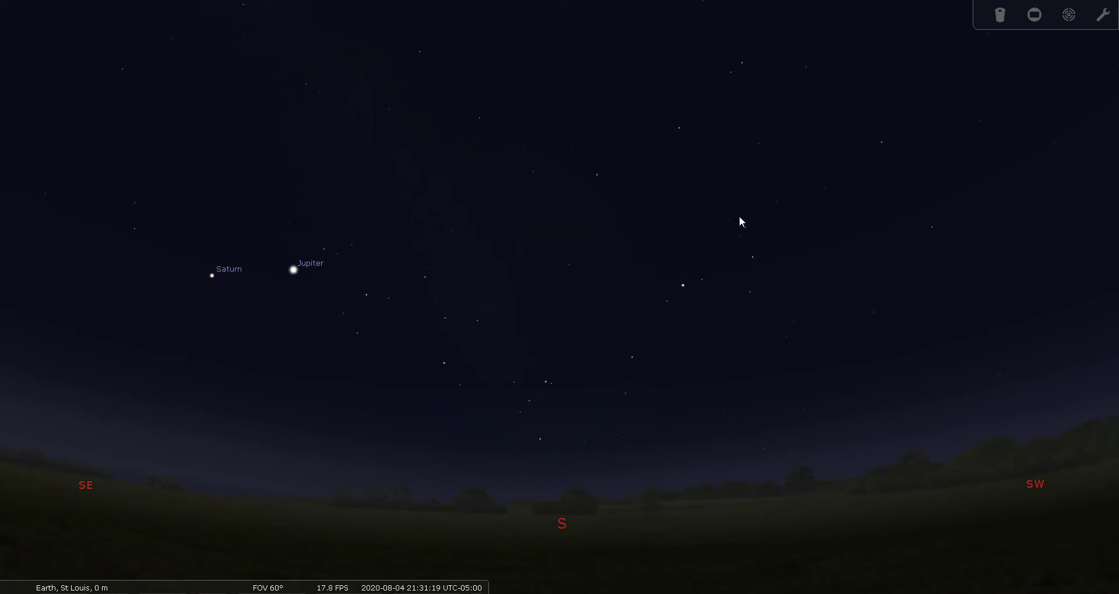
Tilt the view up from the southern horizon toward Arcturus, above Saturn and Jupiter.
left_click_drag(700, 149, 729, 284)
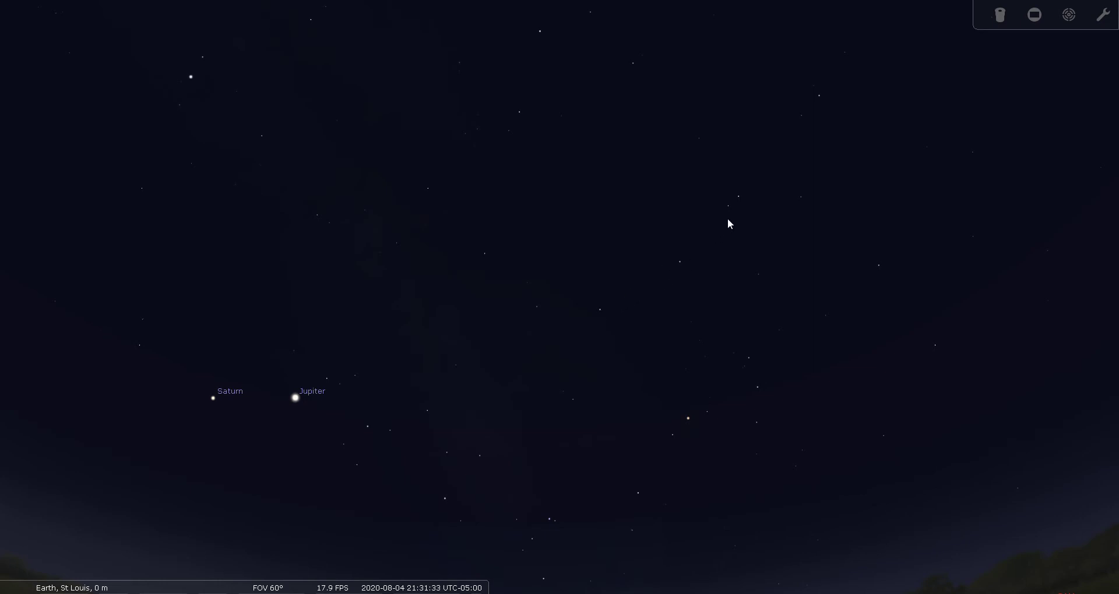
left_click_drag(730, 224, 723, 275)
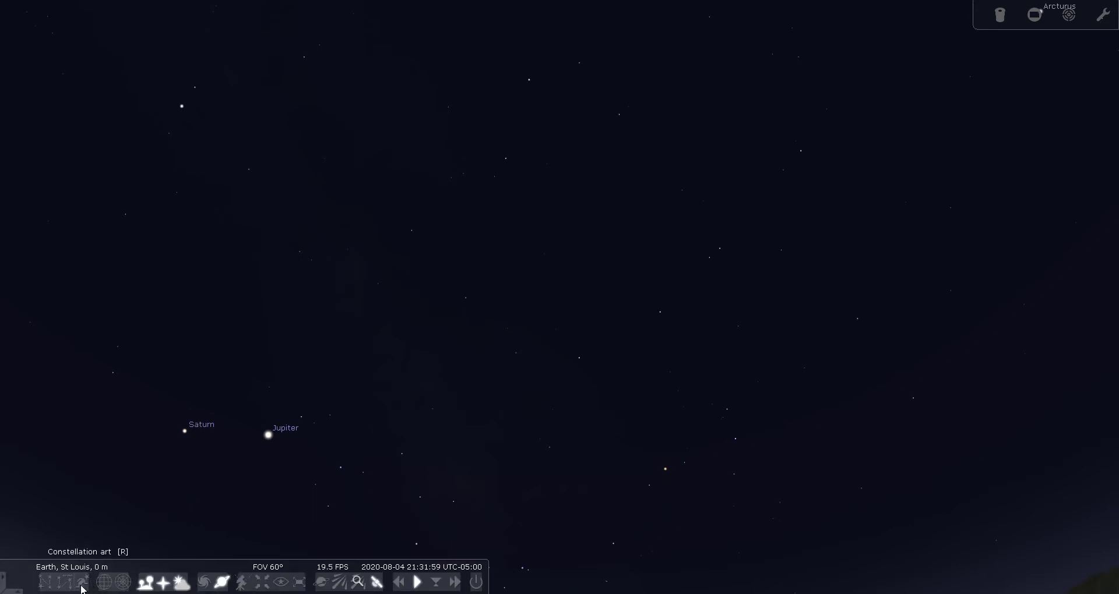
Turn on constellation lines and names, then centre Ophiuchus among its neighbouring constellations.
left_click(44, 582)
left_click(67, 585)
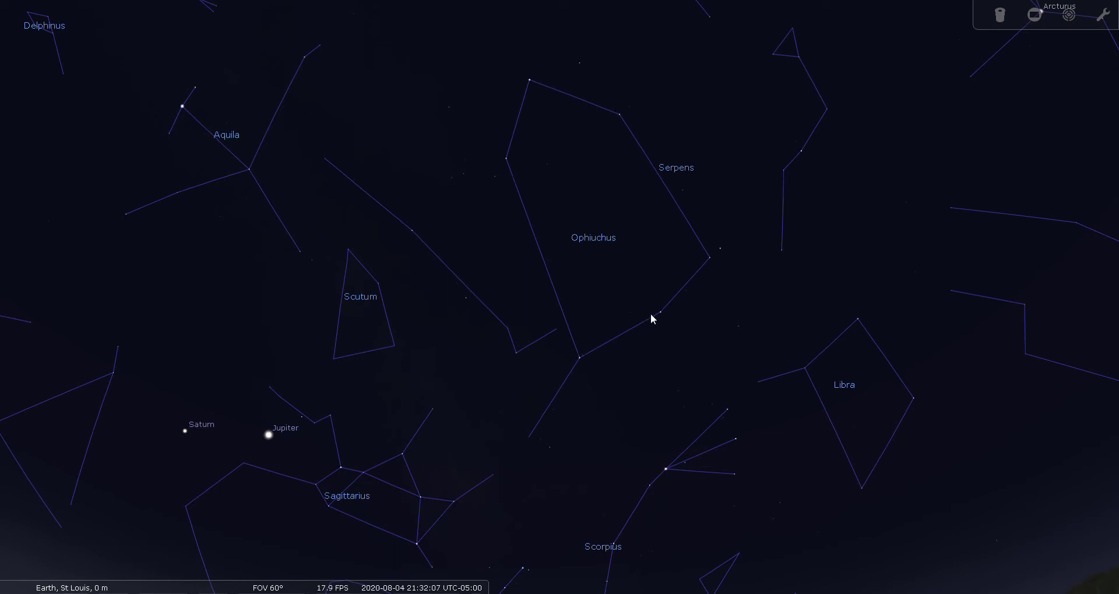
left_click_drag(739, 456, 727, 402)
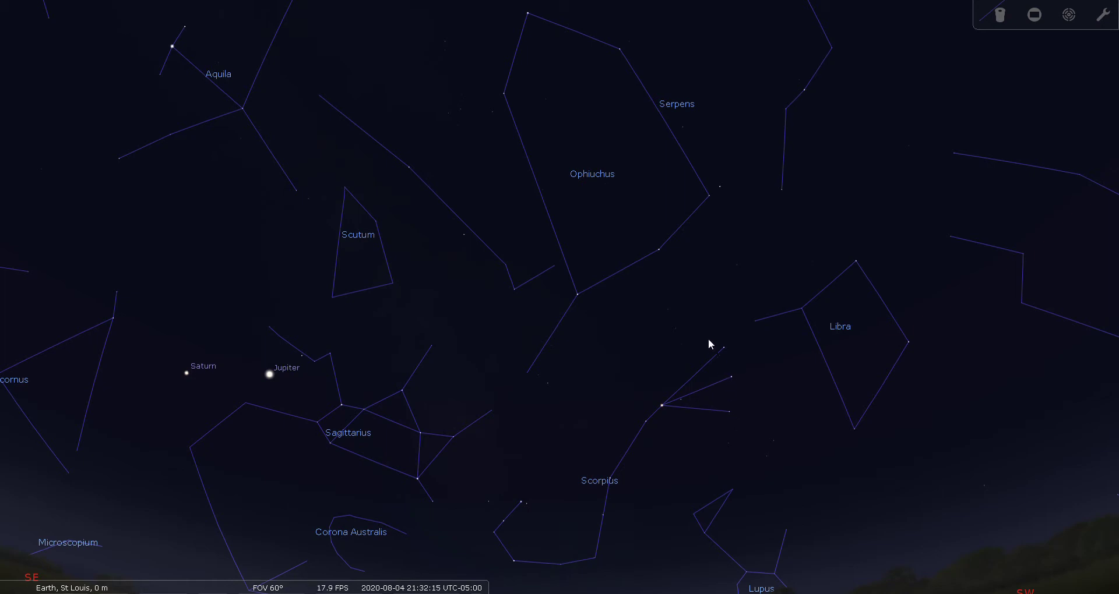
left_click_drag(661, 307, 665, 353)
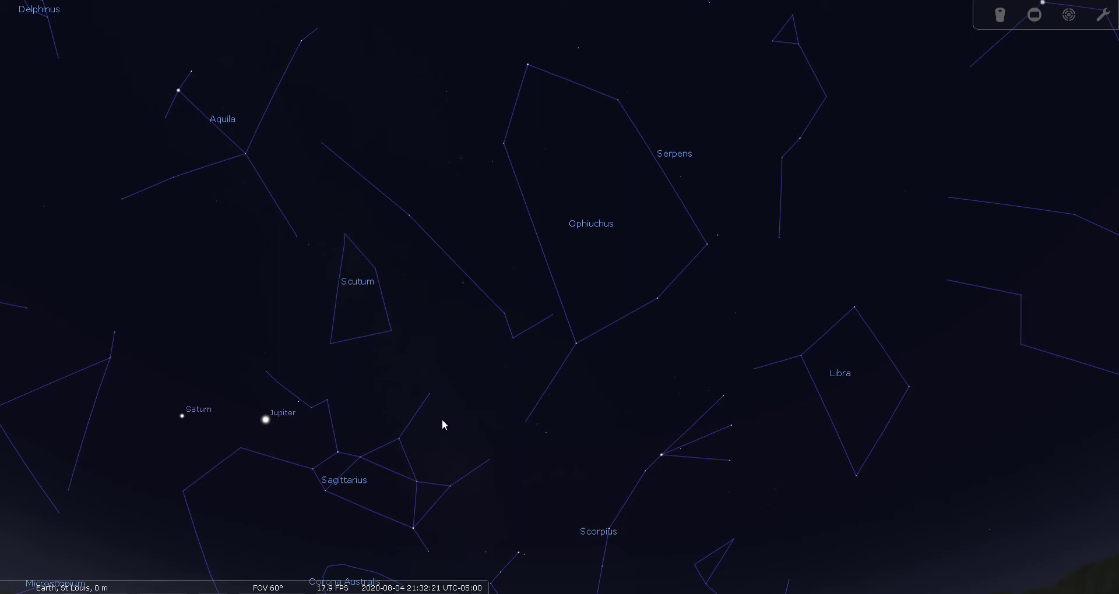
Hide the constellation lines, look up toward Arcturus and Vega, and select Rasalgethi, then Rasalhague.
mouse_move(167, 562)
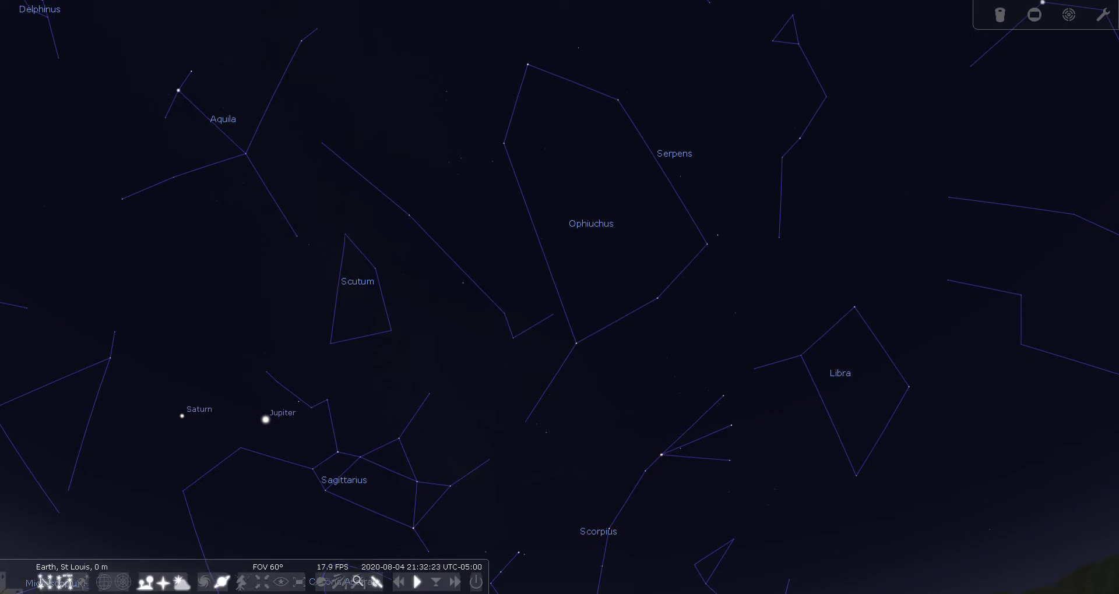
left_click(46, 582)
left_click_drag(588, 208, 589, 393)
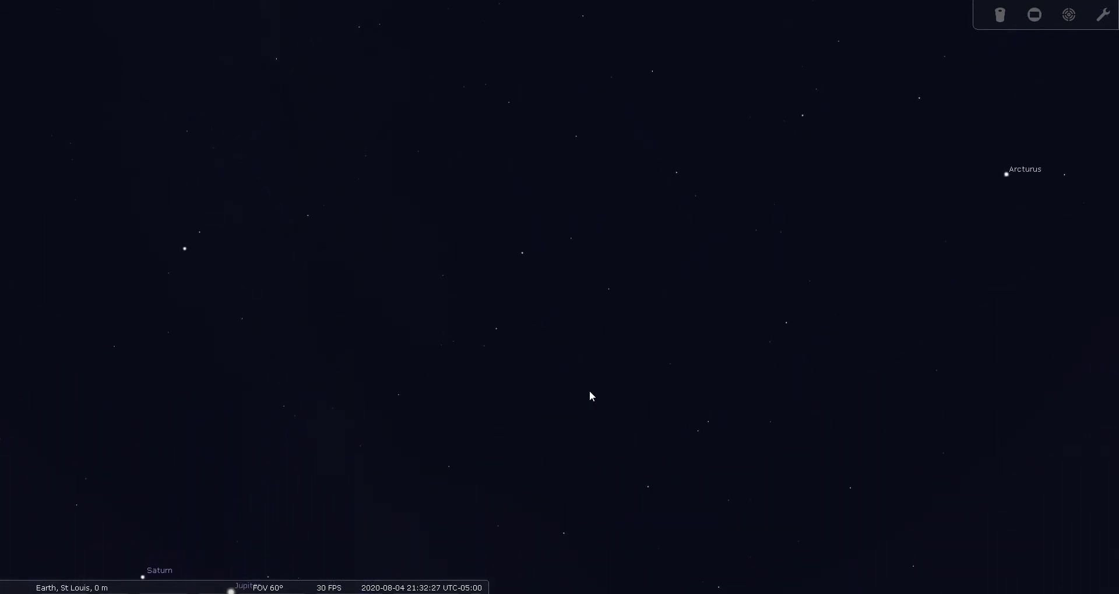
left_click_drag(600, 297, 606, 380)
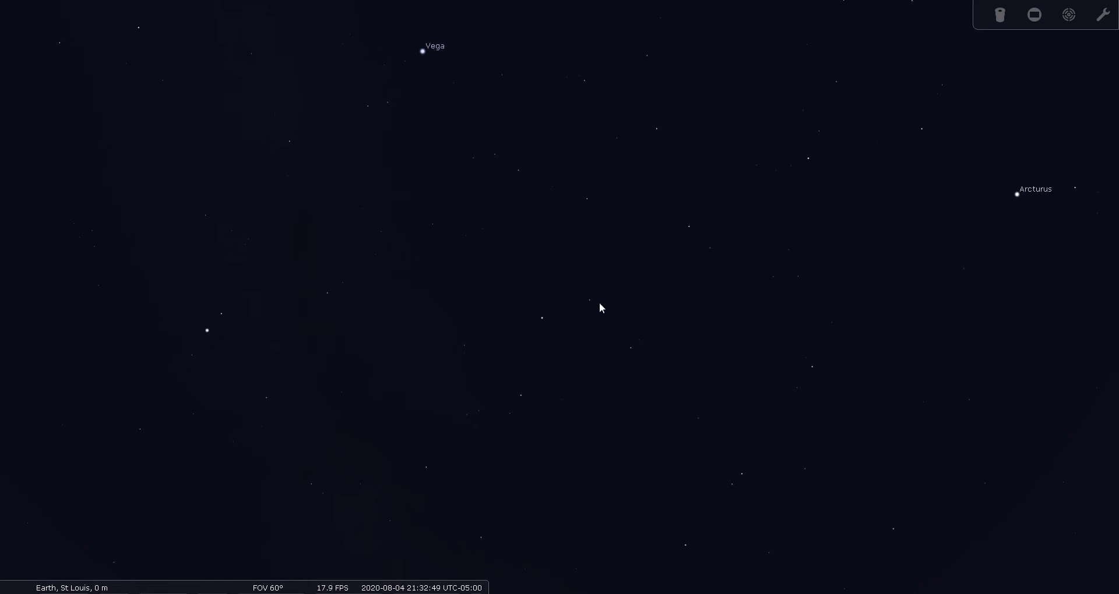
left_click(591, 302)
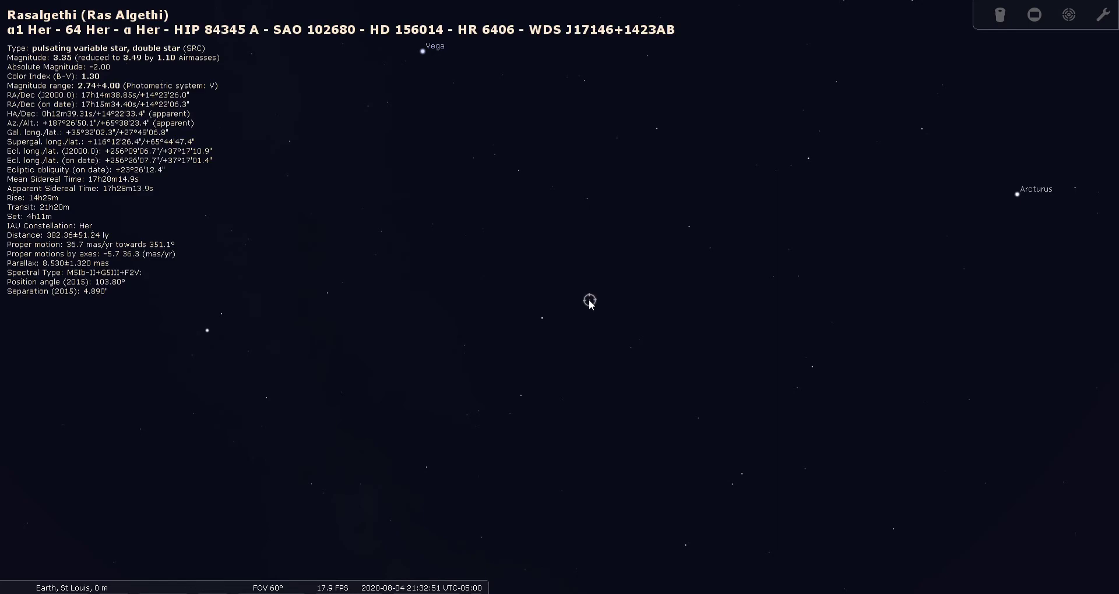
left_click(542, 318)
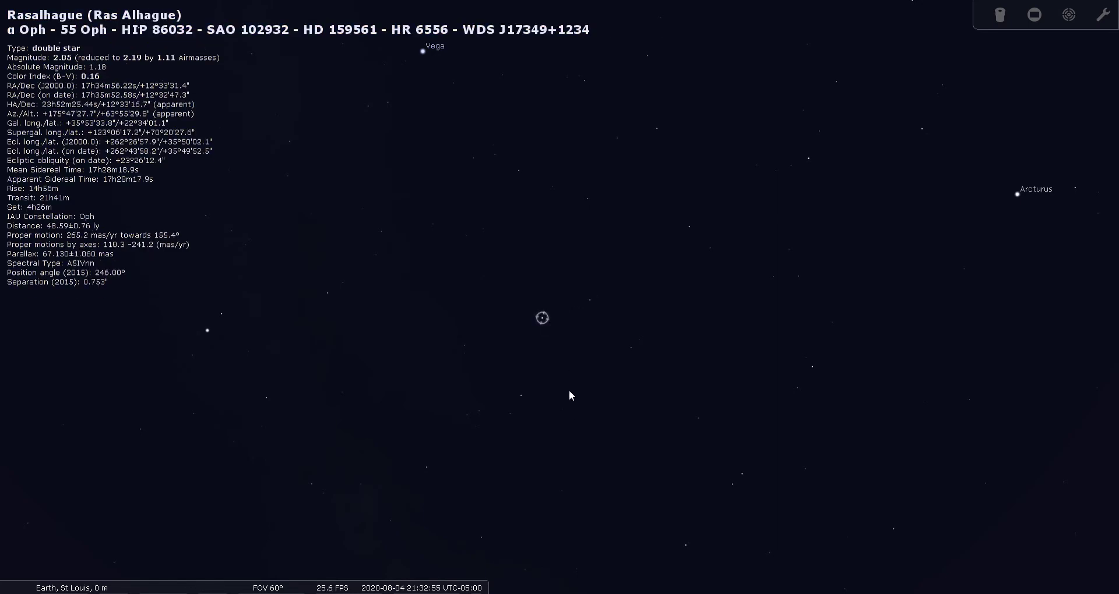
left_click_drag(570, 405, 538, 305)
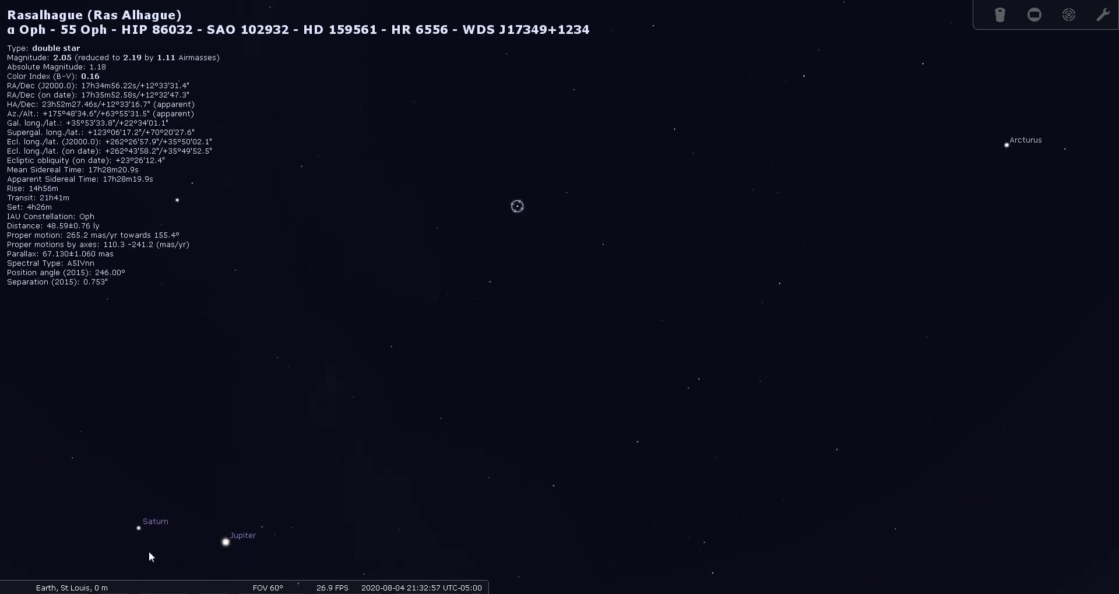
Show constellation lines and names again, select 66 Oph, then clear the selection.
left_click(45, 582)
left_click(64, 582)
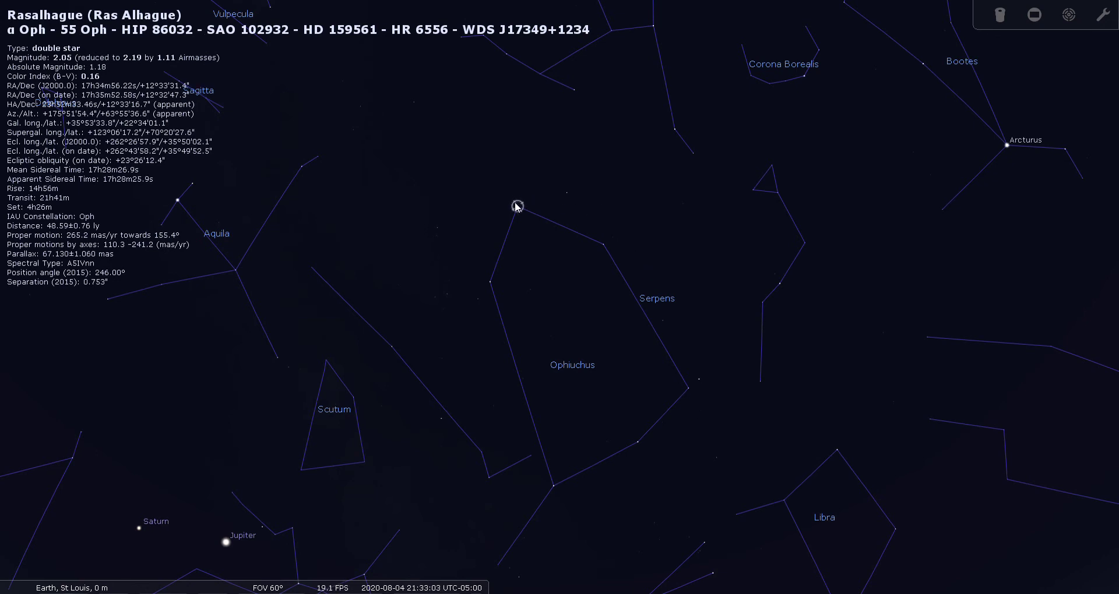
left_click(456, 275)
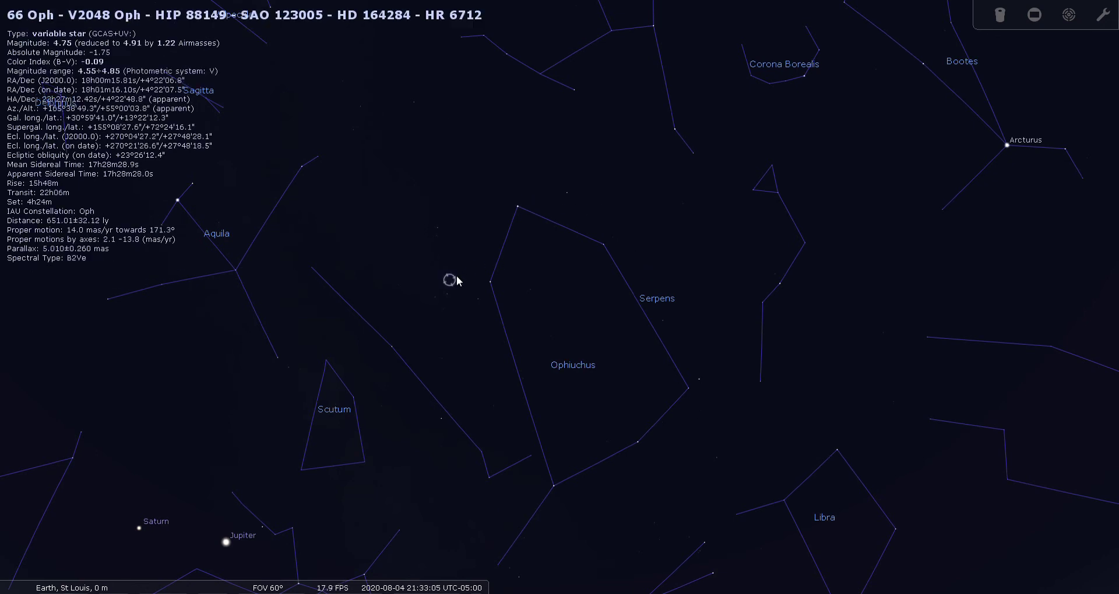
right_click(456, 275)
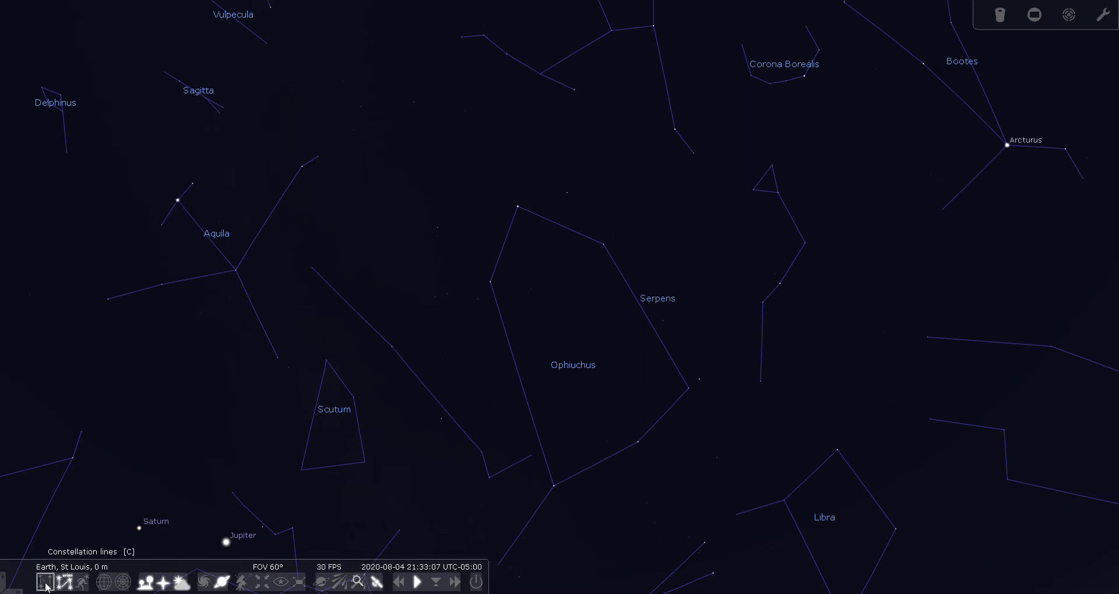
Hide constellation lines and names and reframe the sky with Arcturus back in view.
left_click(145, 585)
key("v")
left_click_drag(562, 509, 543, 335)
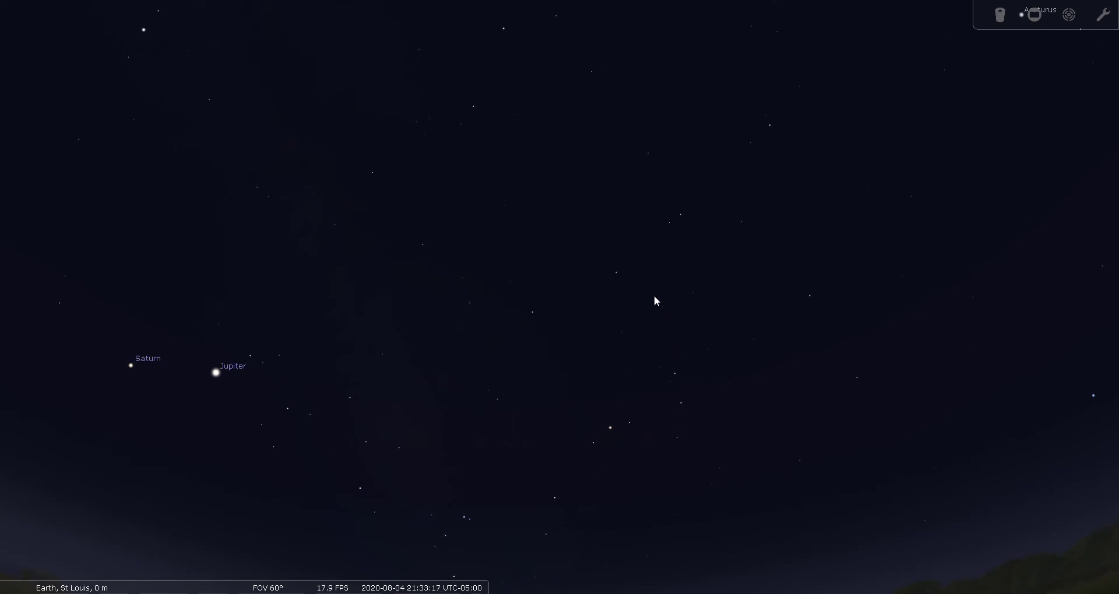
left_click_drag(632, 279, 656, 352)
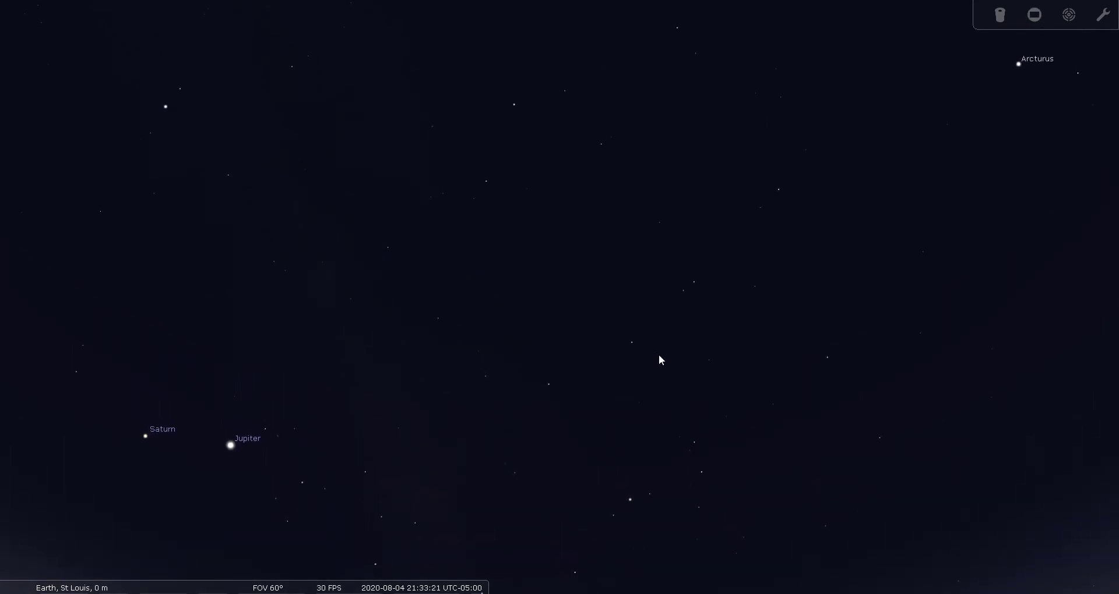
key("Down")
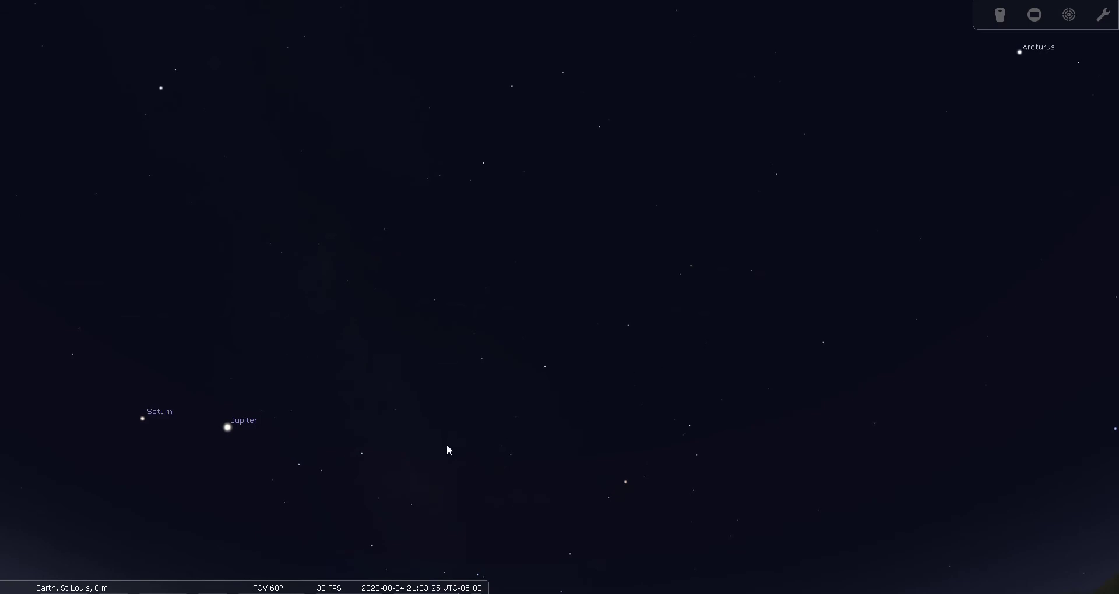
key("b")
key("v")
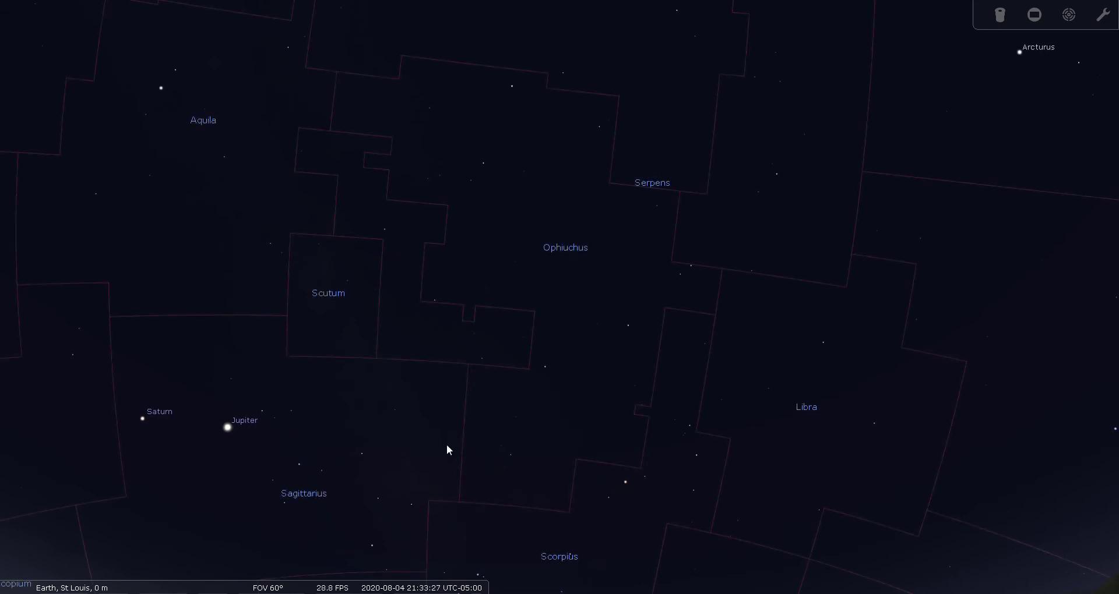
key("comma")
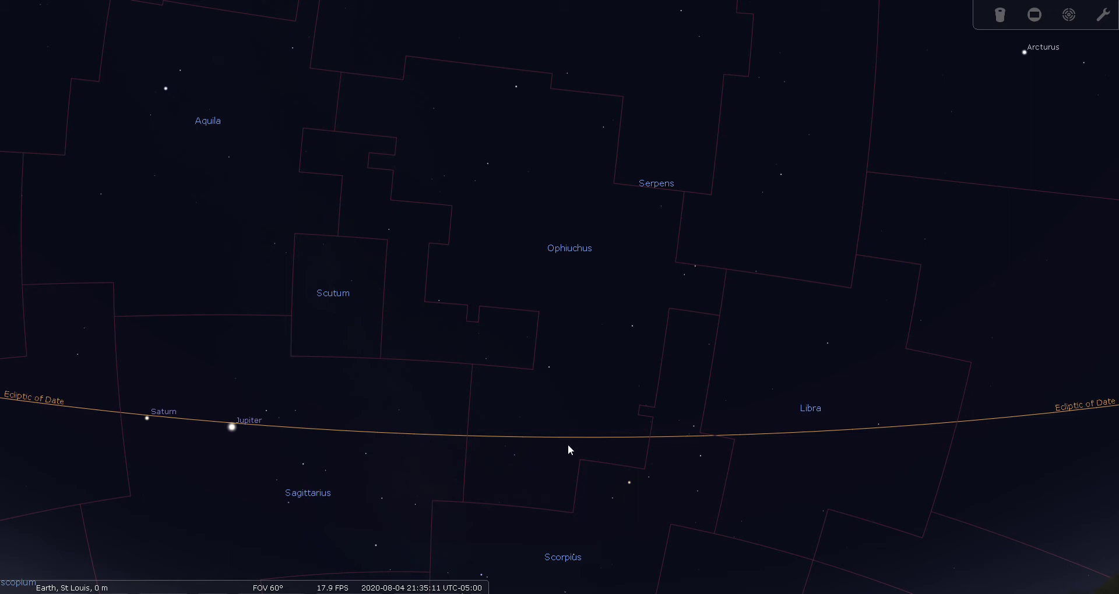
key("v")
key("b")
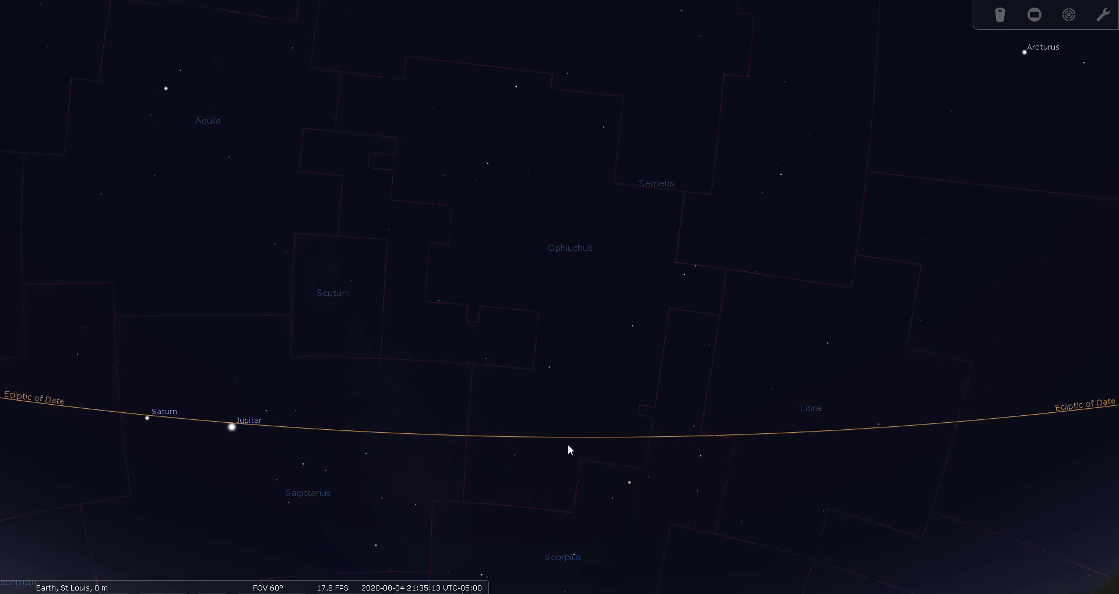
key("comma")
Raise the view until Arcturus and Vega show, select Rasalhague, and move it toward centre.
left_click_drag(592, 459, 593, 355)
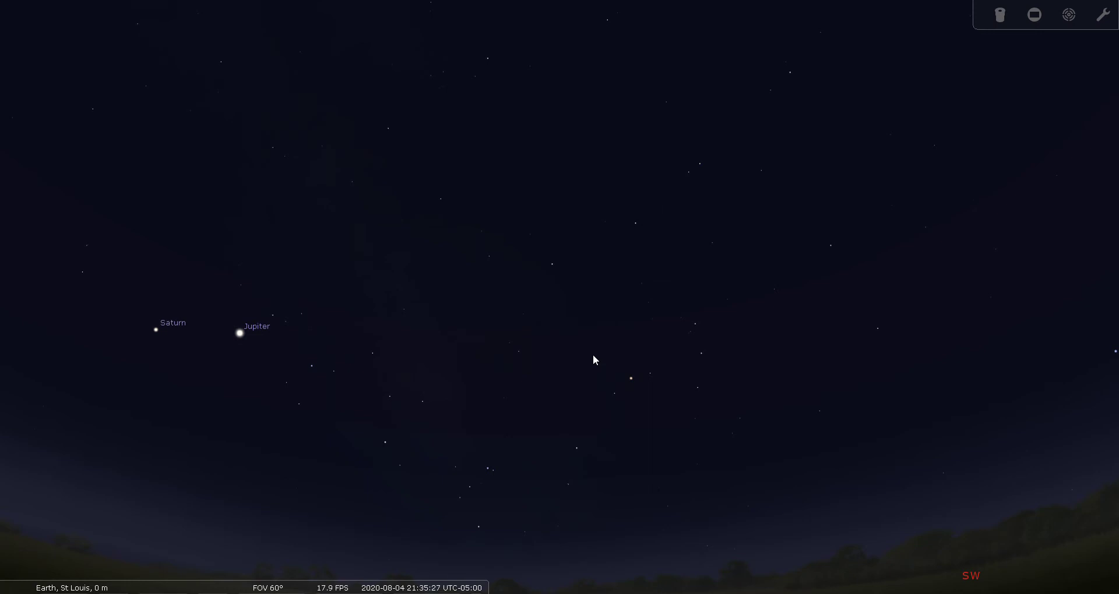
key("Up")
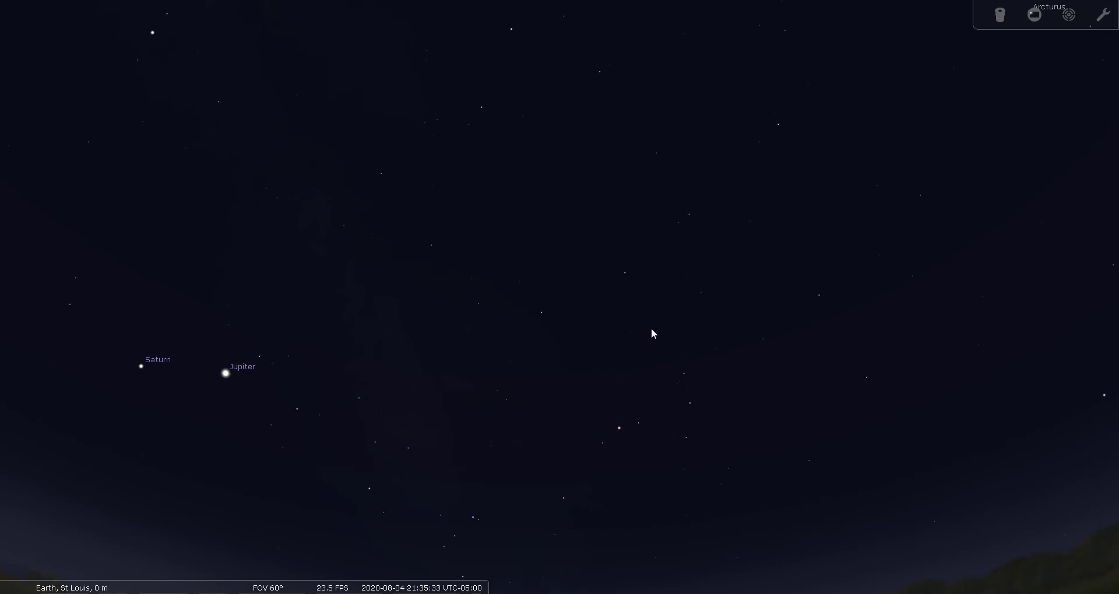
key("Up")
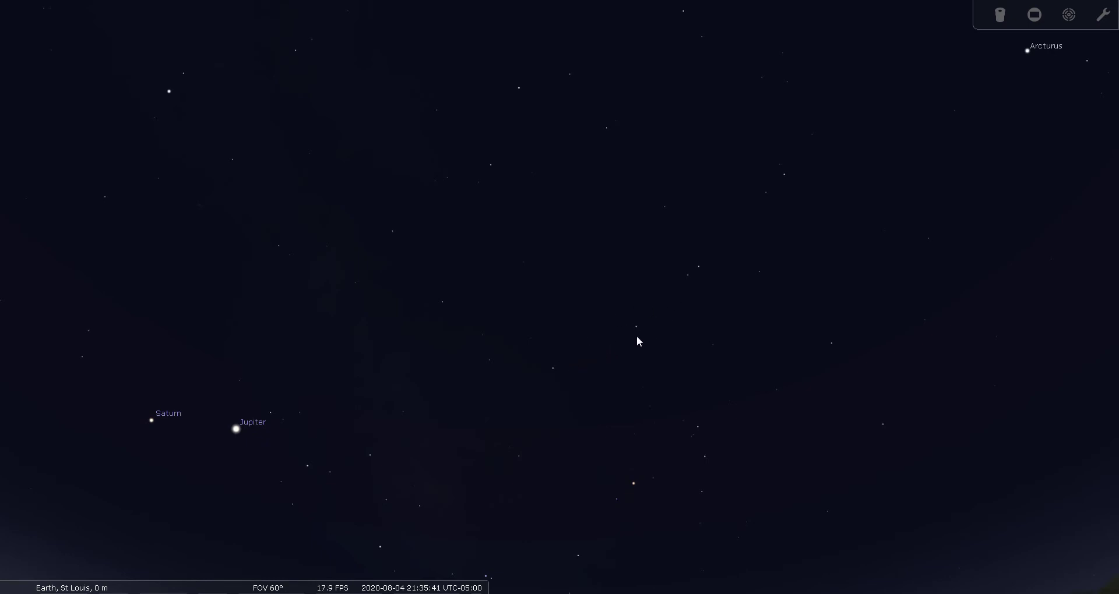
left_click_drag(635, 342, 633, 405)
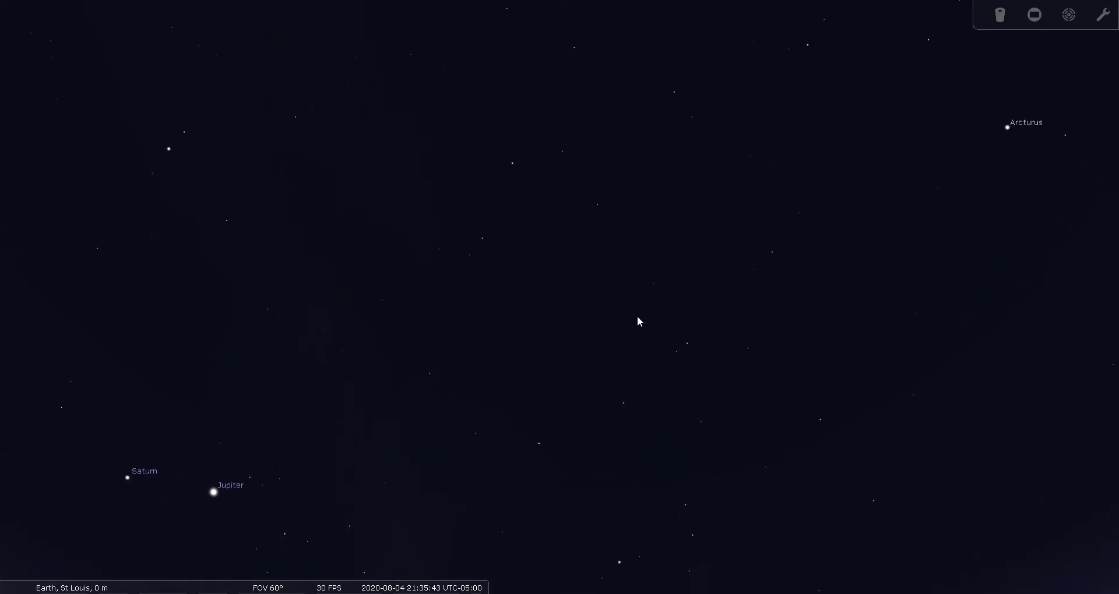
left_click(513, 165)
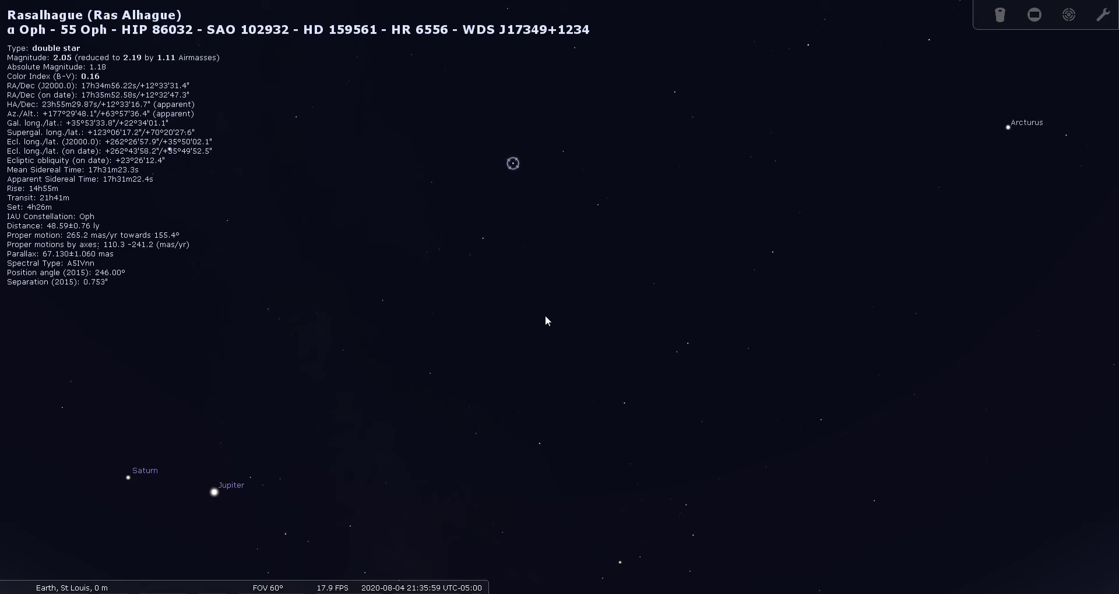
mouse_move(559, 274)
left_mouse_down()
mouse_move(588, 366)
mouse_move(623, 378)
left_mouse_up()
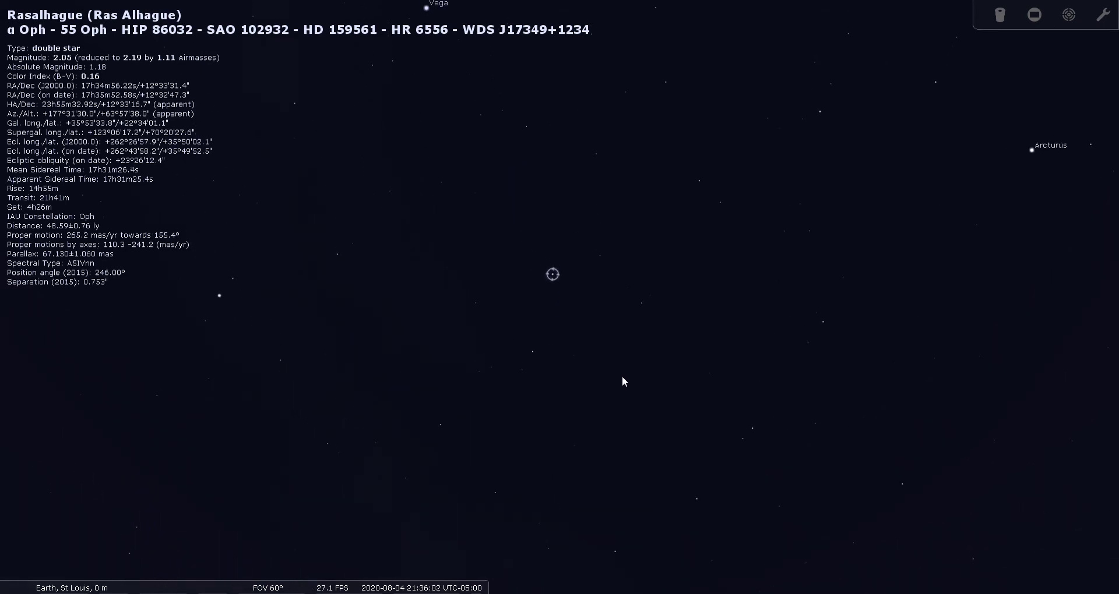
Turn on the Telrad finder, centre Rasalhague in its circles, and zoom in slightly.
left_click(1071, 18)
left_click_drag(609, 232, 662, 395)
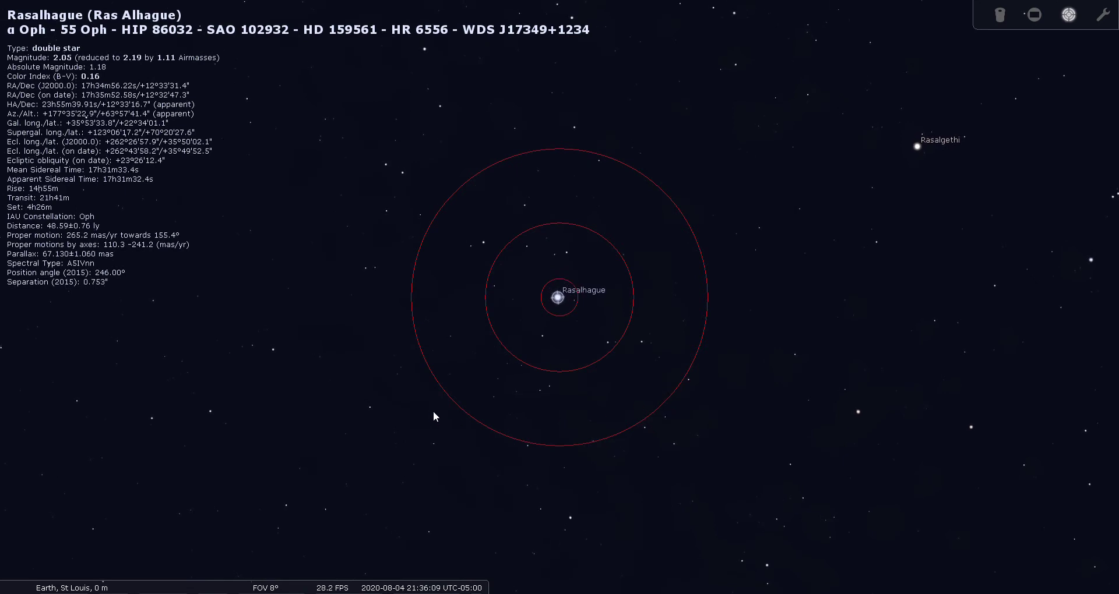
scroll(433, 415, "up", 1)
scroll(433, 415, "up", 2)
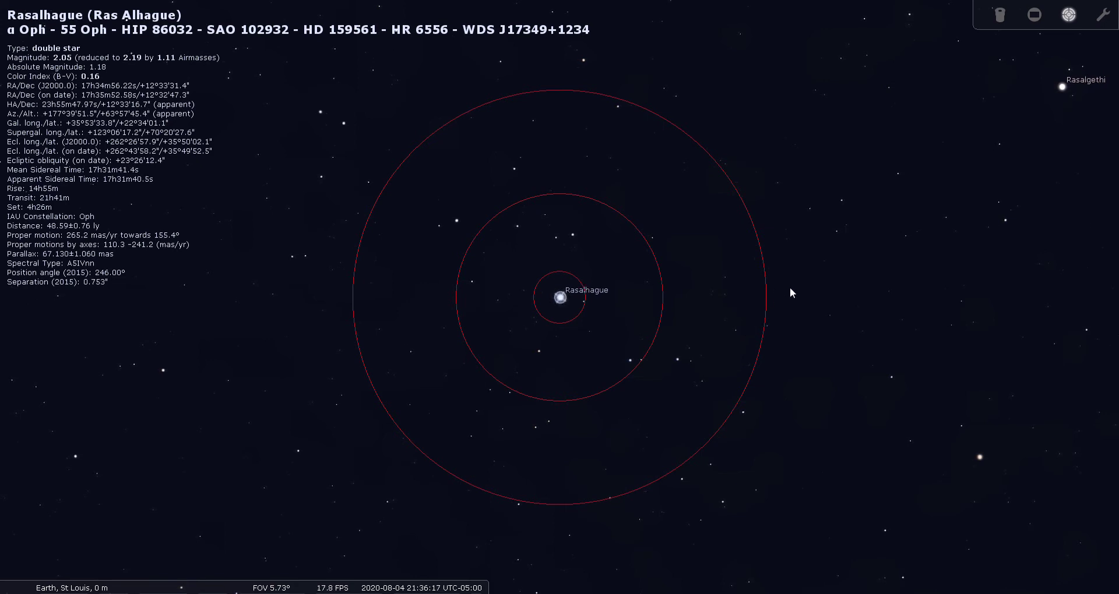
Pan over to Rasalgethi, bring it into the central Telrad circle, and zoom in.
left_click_drag(845, 271, 629, 382)
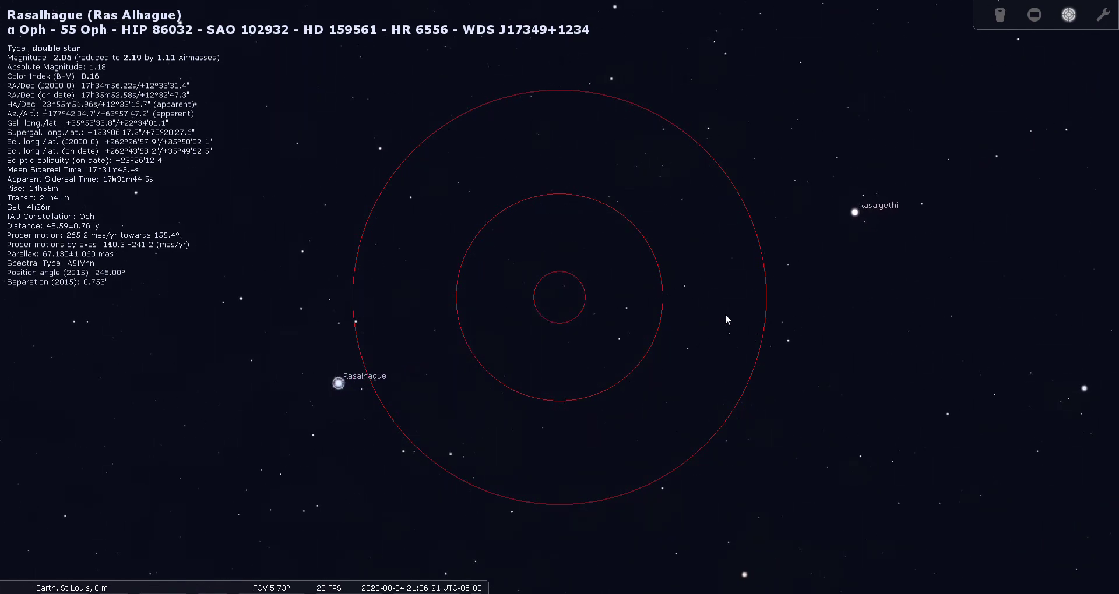
left_click_drag(556, 402, 522, 409)
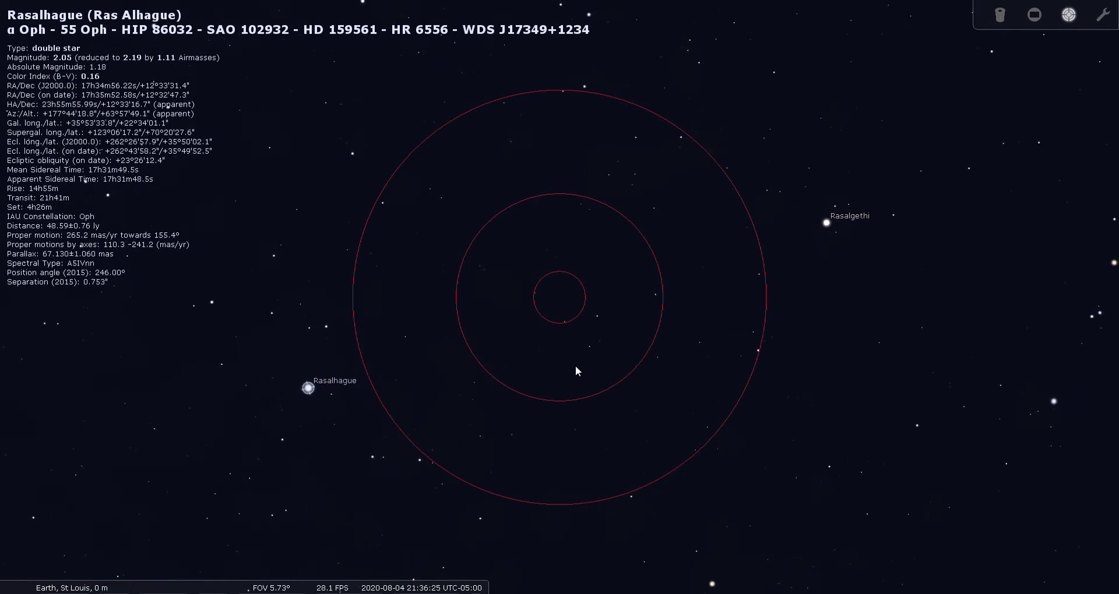
left_click_drag(576, 367, 296, 416)
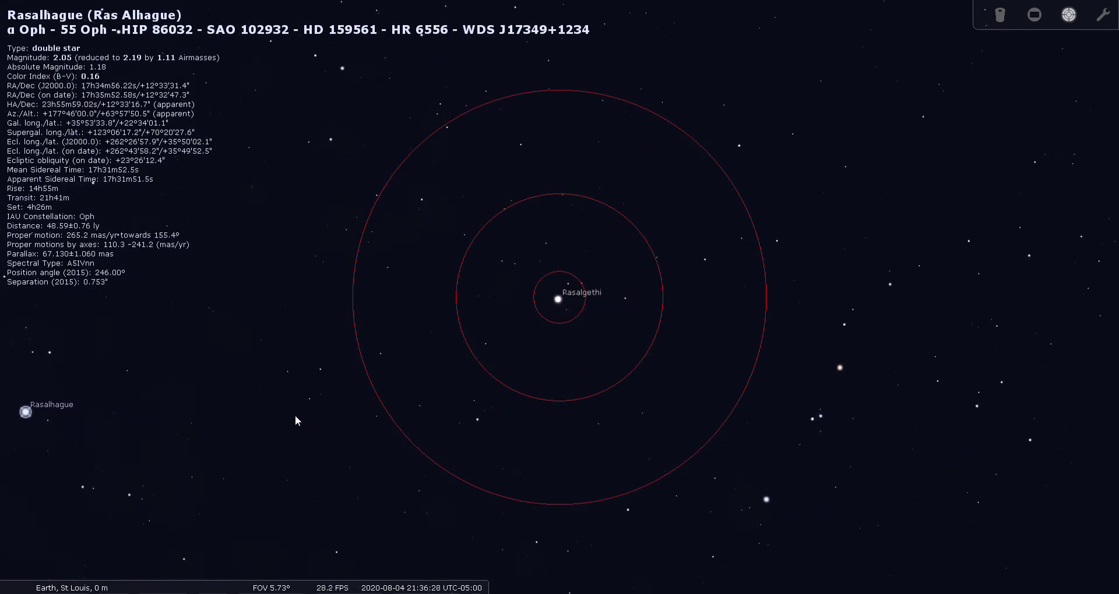
scroll(557, 297, "up", 3)
Select Rasalgethi and zoom in until it splits into two component stars.
left_click(567, 301)
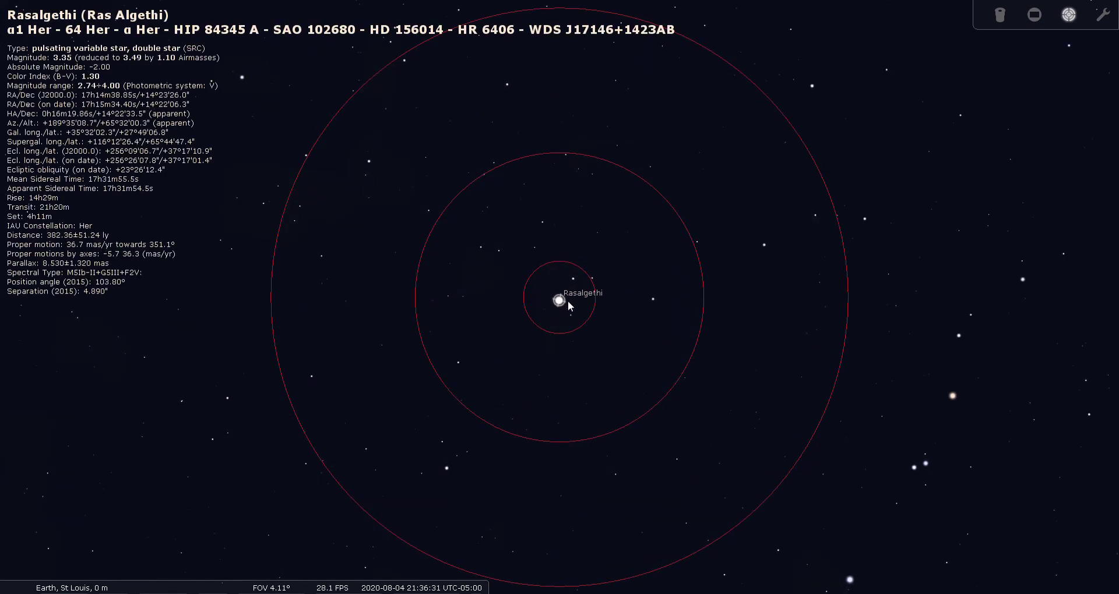
scroll(574, 311, "up", 10)
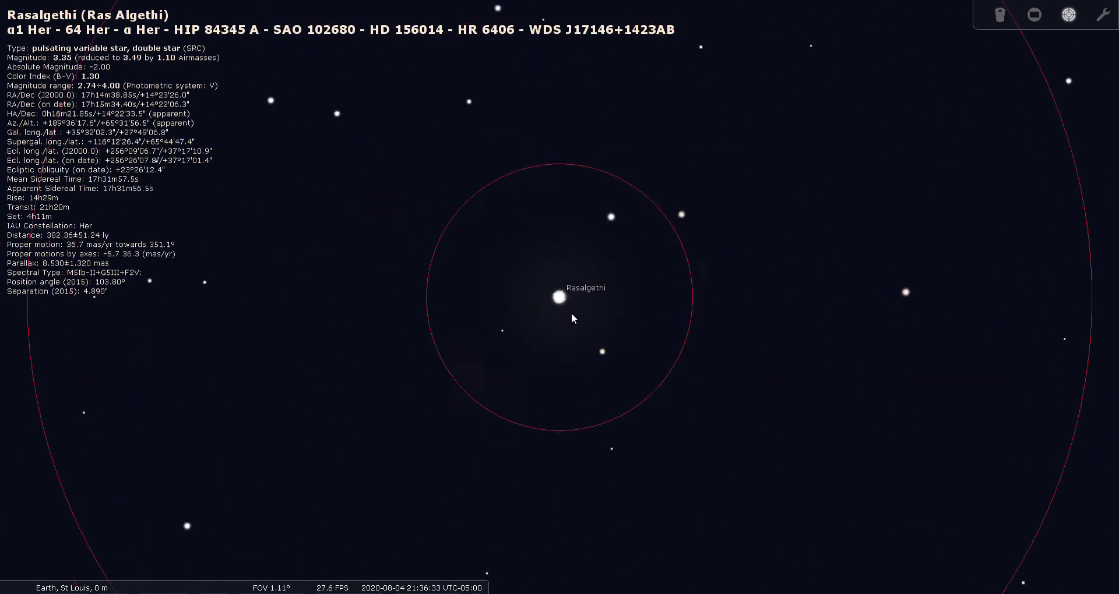
scroll(560, 315, "up", 10)
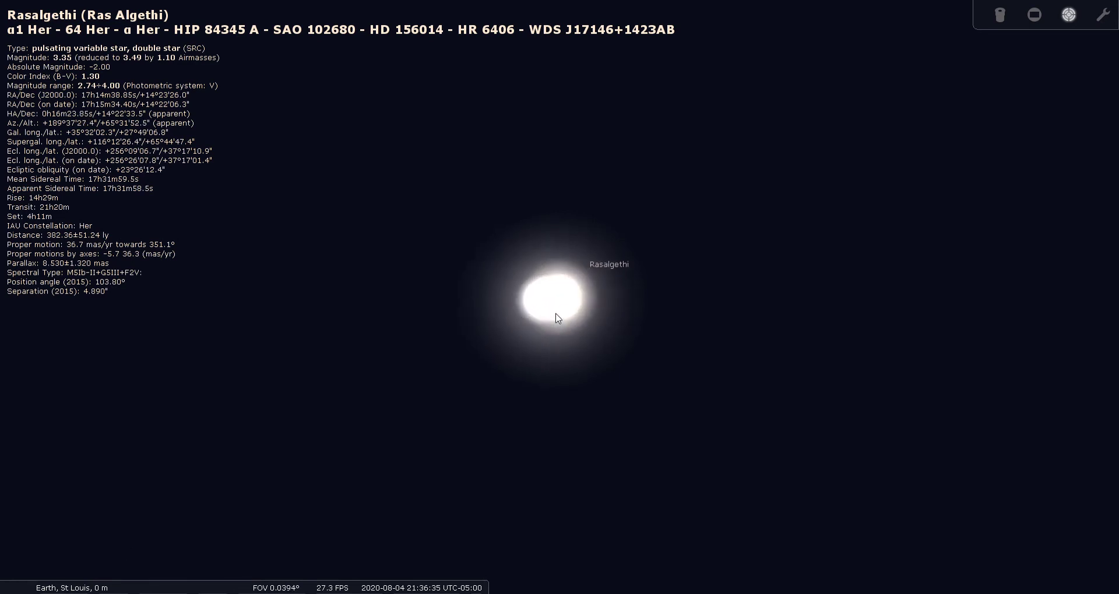
scroll(557, 319, "up", 3)
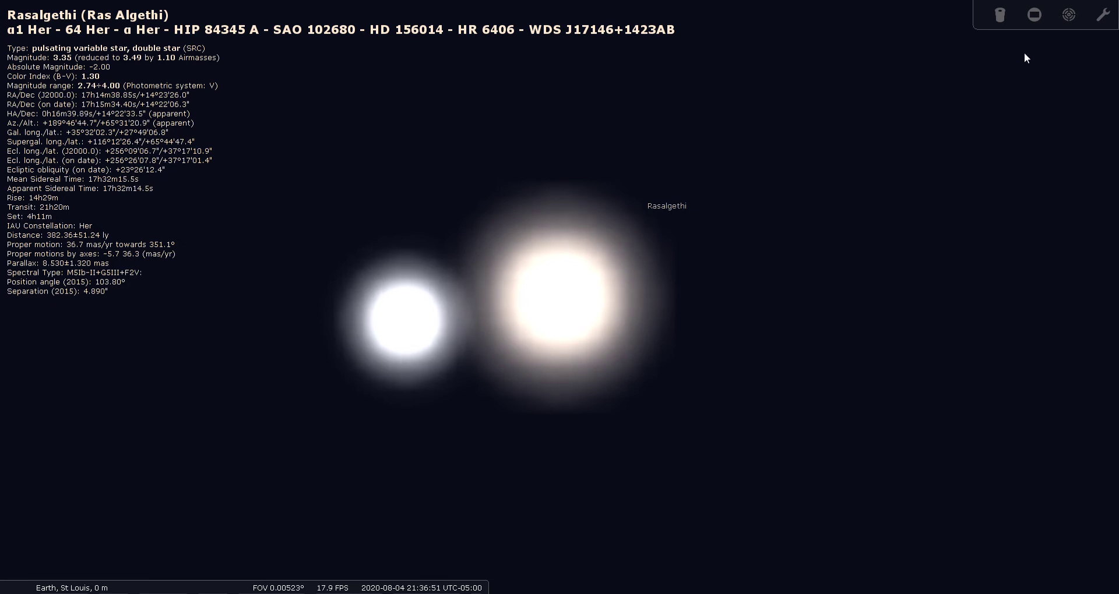
Restore the Telrad circles, centre Rasalhague within them, and select it.
left_click(1066, 16)
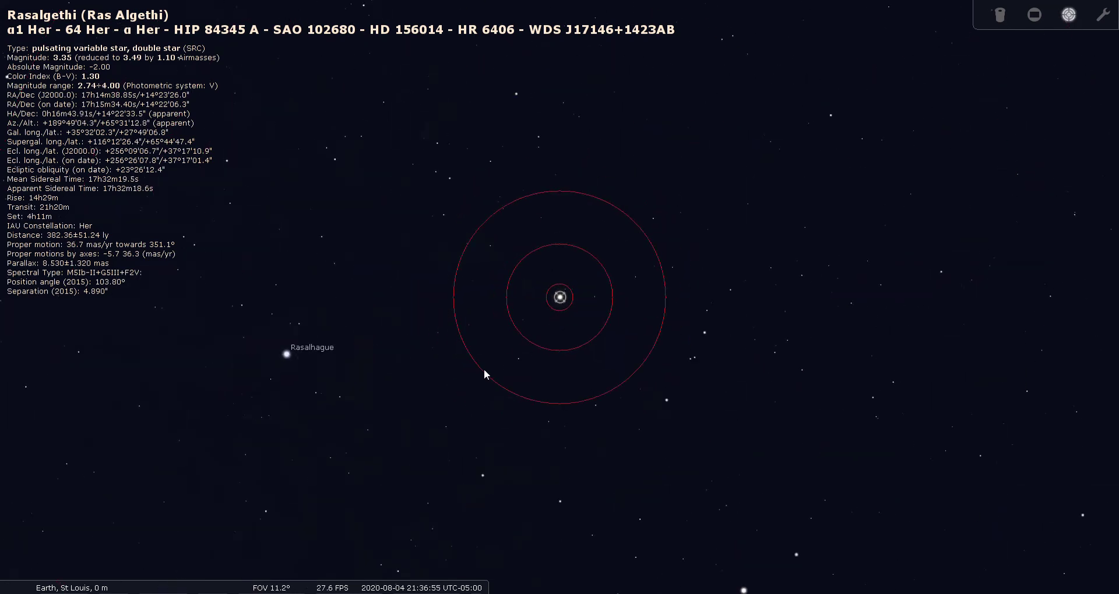
left_click_drag(483, 369, 661, 304)
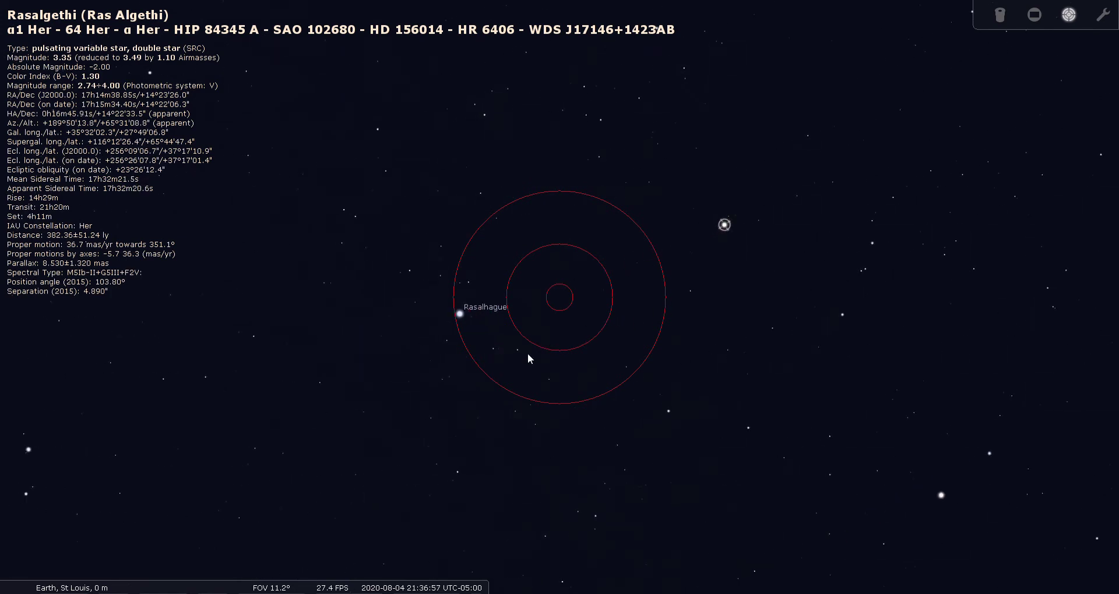
left_click_drag(528, 354, 631, 332)
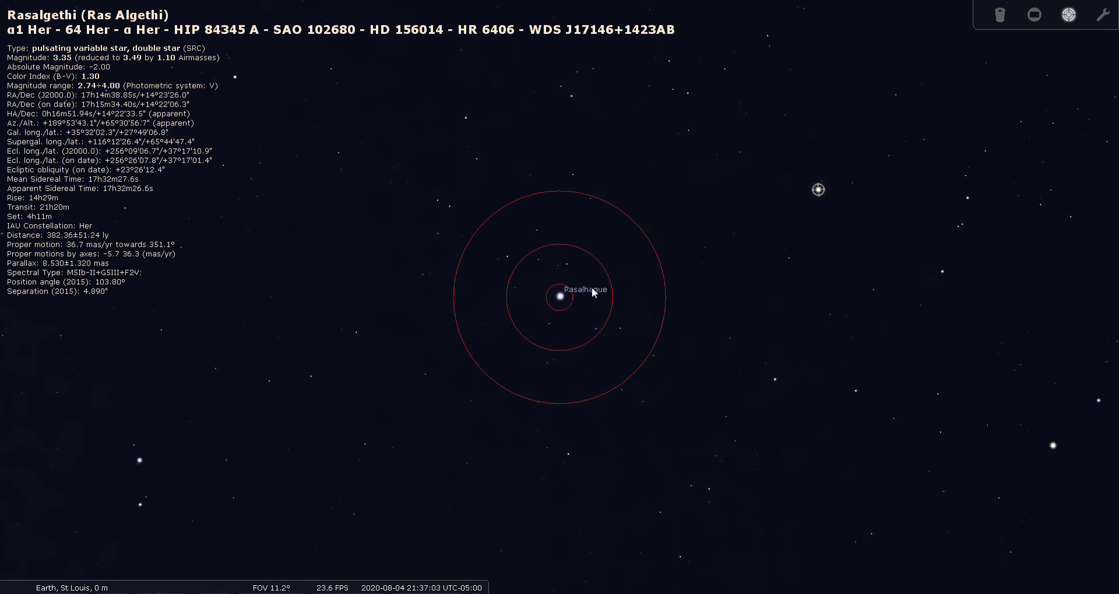
left_click(560, 296)
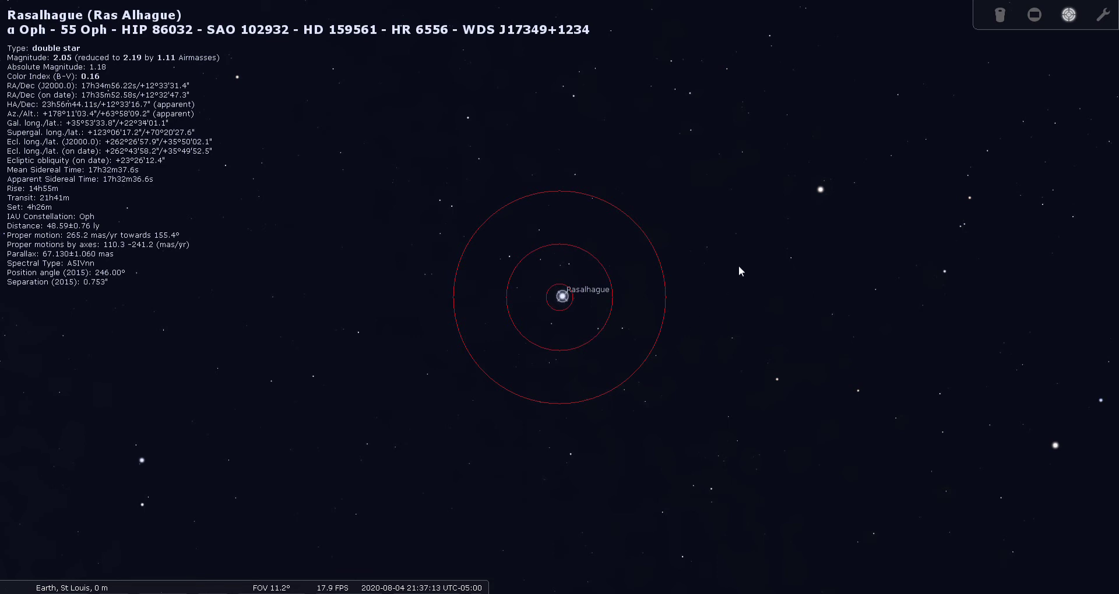
View Rasalhague in the eyepiece, return to Telrad, zoom out to 60°, and deselect it.
left_click(1003, 17)
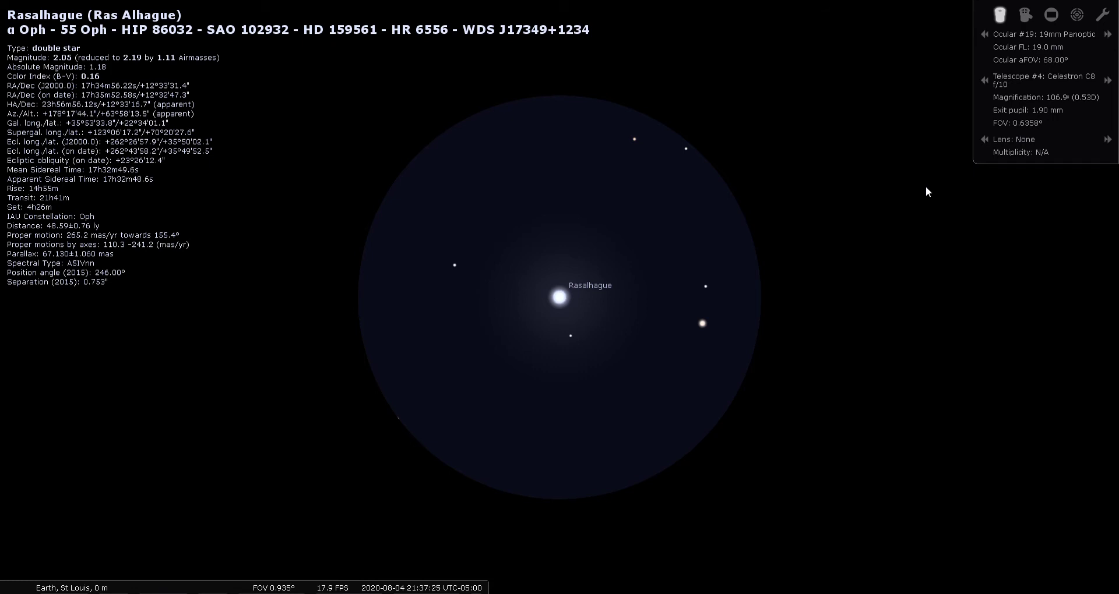
left_click(1082, 12)
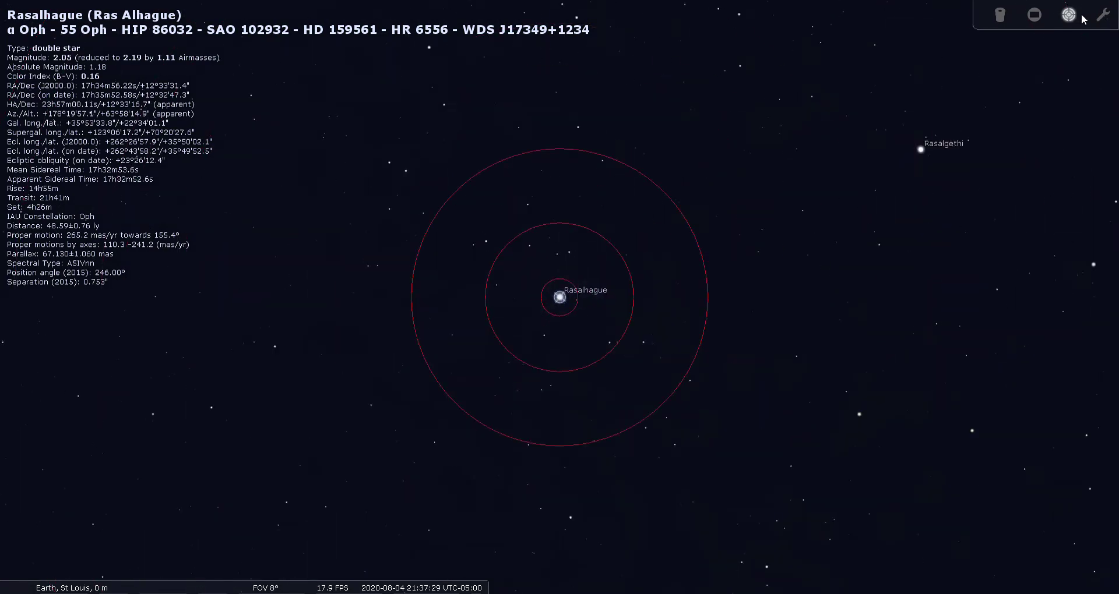
key("backslash")
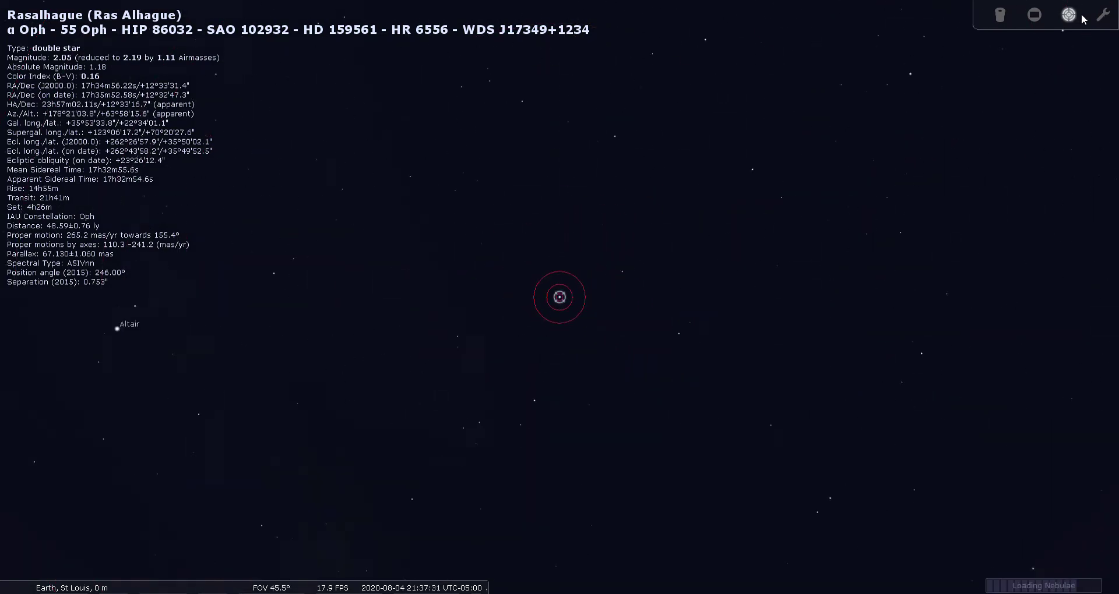
right_click(570, 303)
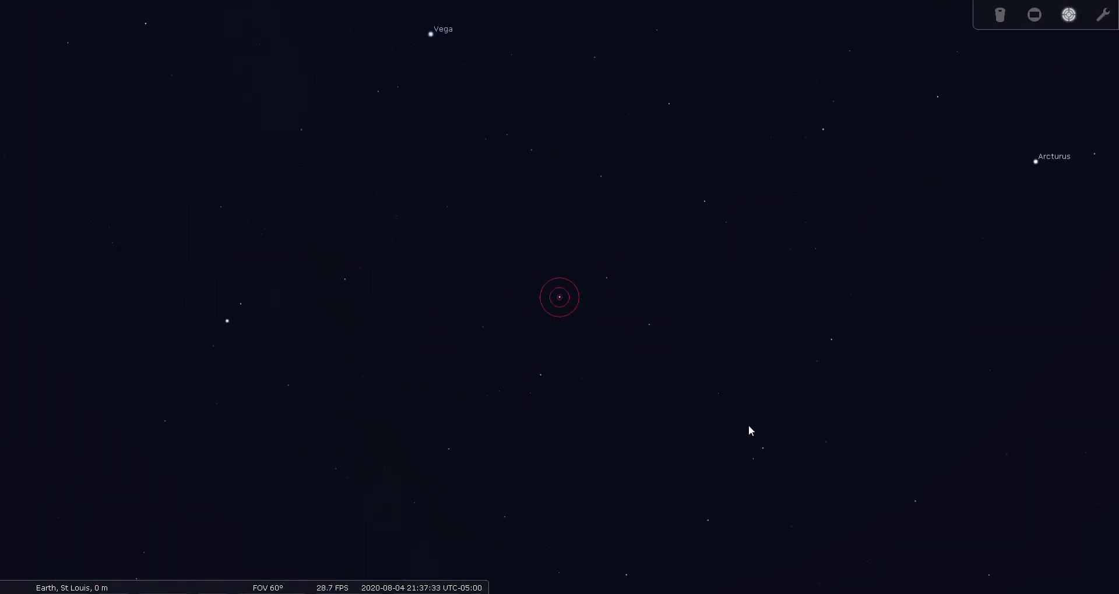
Hide the Telrad circles and pan down so Saturn and Jupiter rise with Arcturus near the top.
key("Down")
left_click(1069, 15)
key("Down")
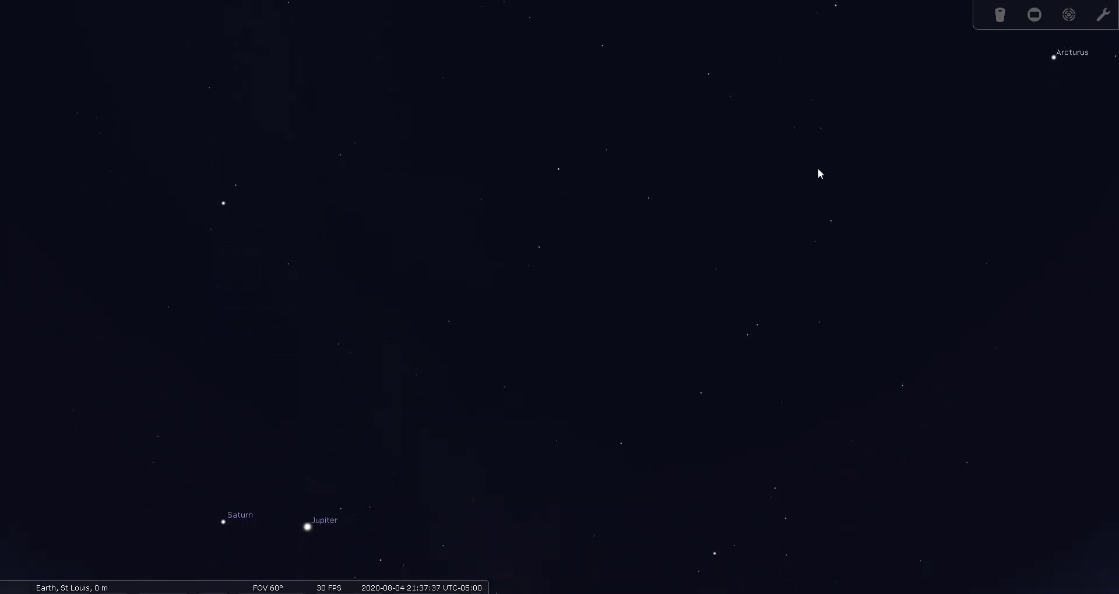
key("Down")
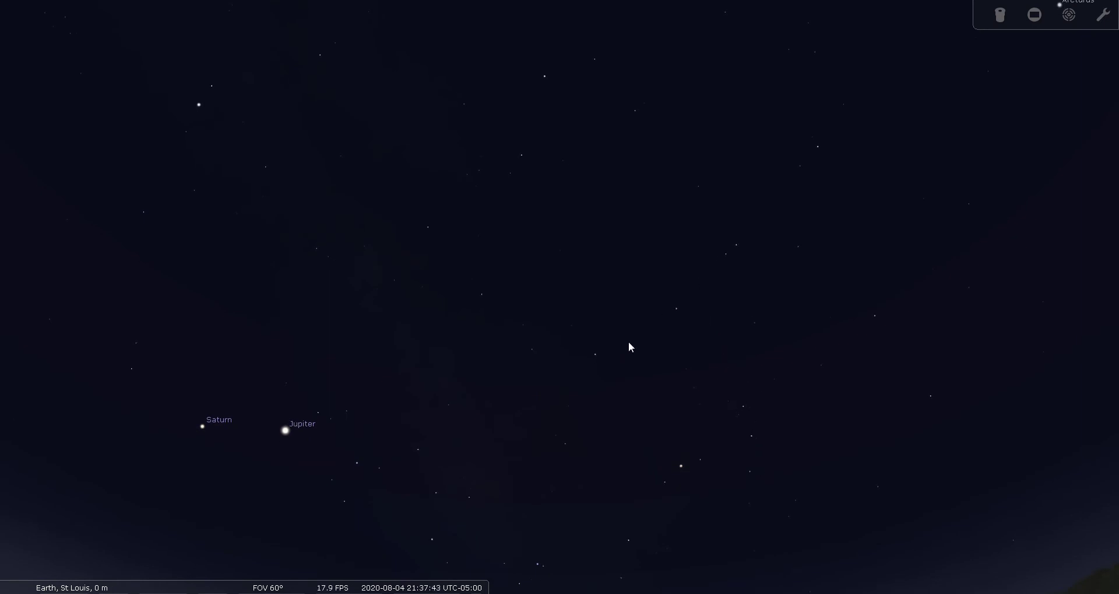
left_click_drag(603, 332, 610, 370)
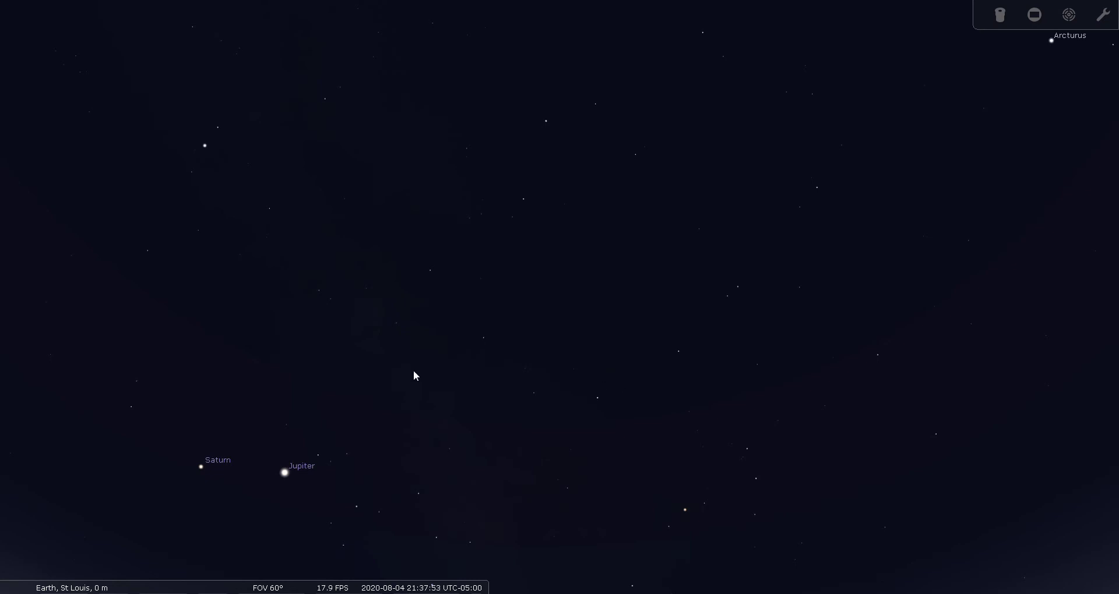
Open the Sky and viewing settings, then close them without changes.
mouse_move(20, 350)
left_click(20, 389)
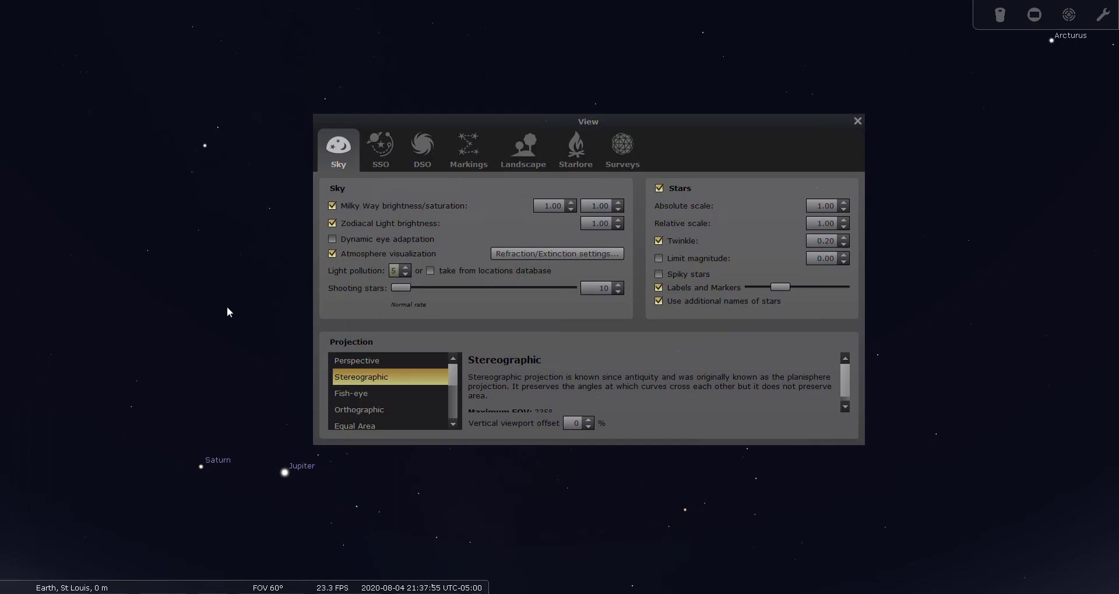
left_click(856, 121)
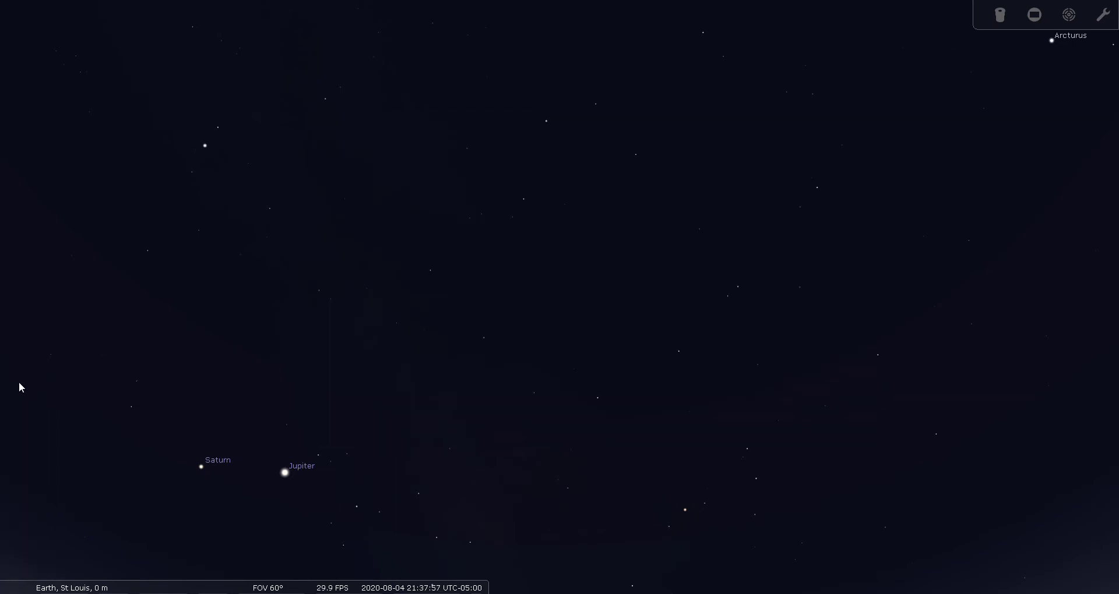
Search for 'rho oph' and go to ρ Oph.
mouse_move(20, 349)
left_click(20, 427)
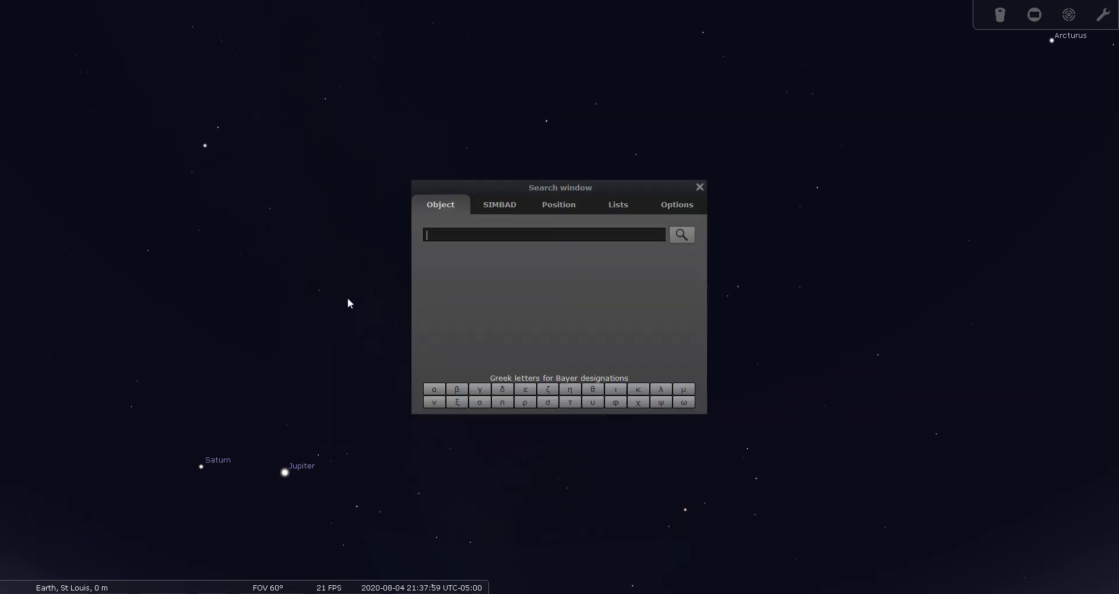
type("rho ")
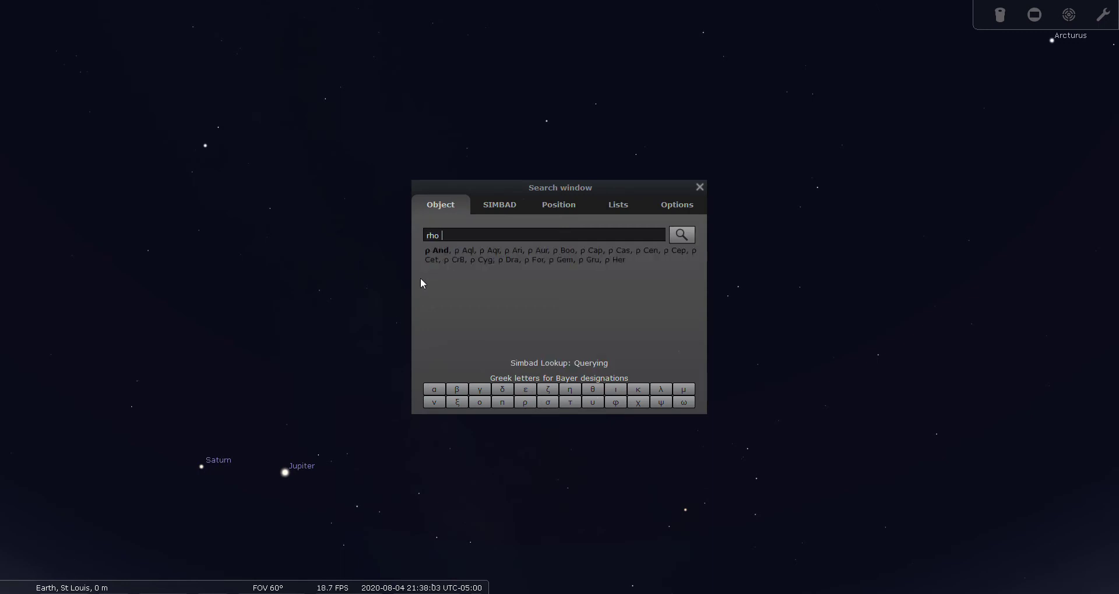
type("oph")
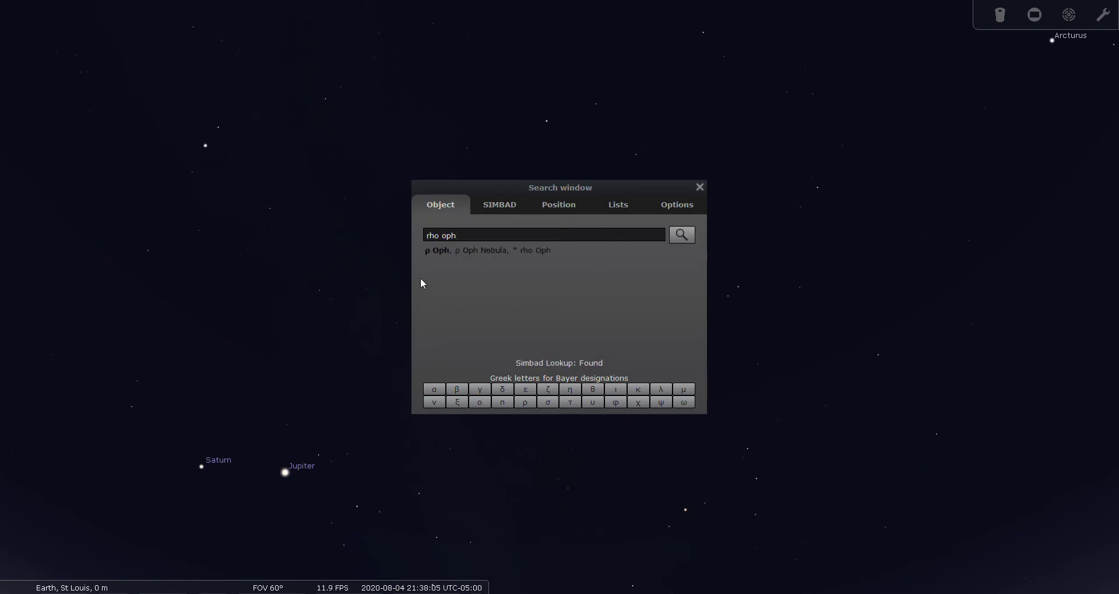
left_click(683, 234)
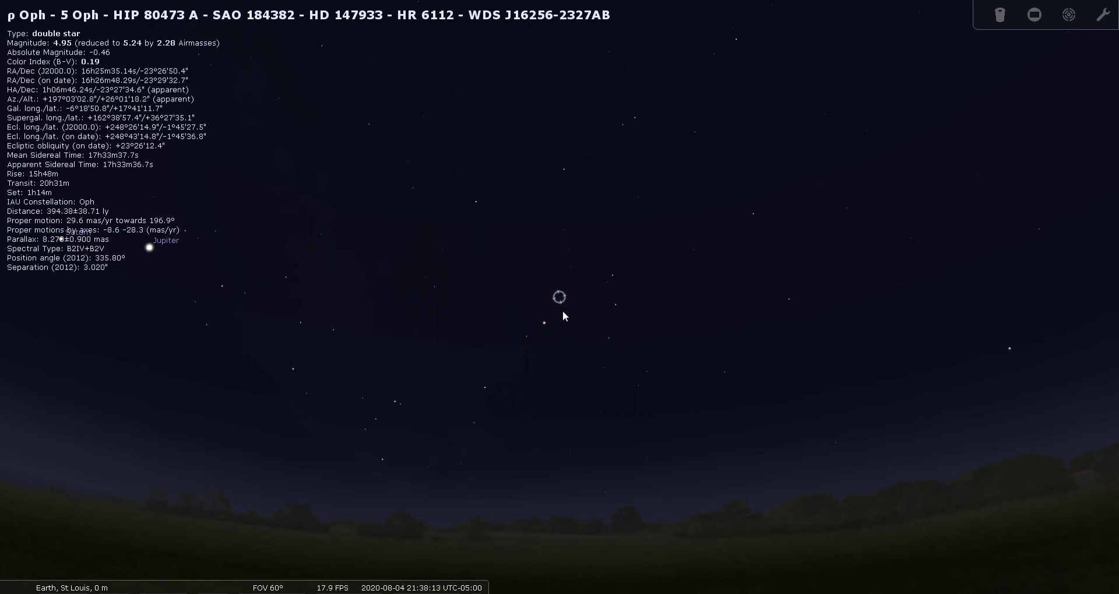
Briefly show constellation boundaries and names around ρ Oph, then hide both again.
key("v")
key("b")
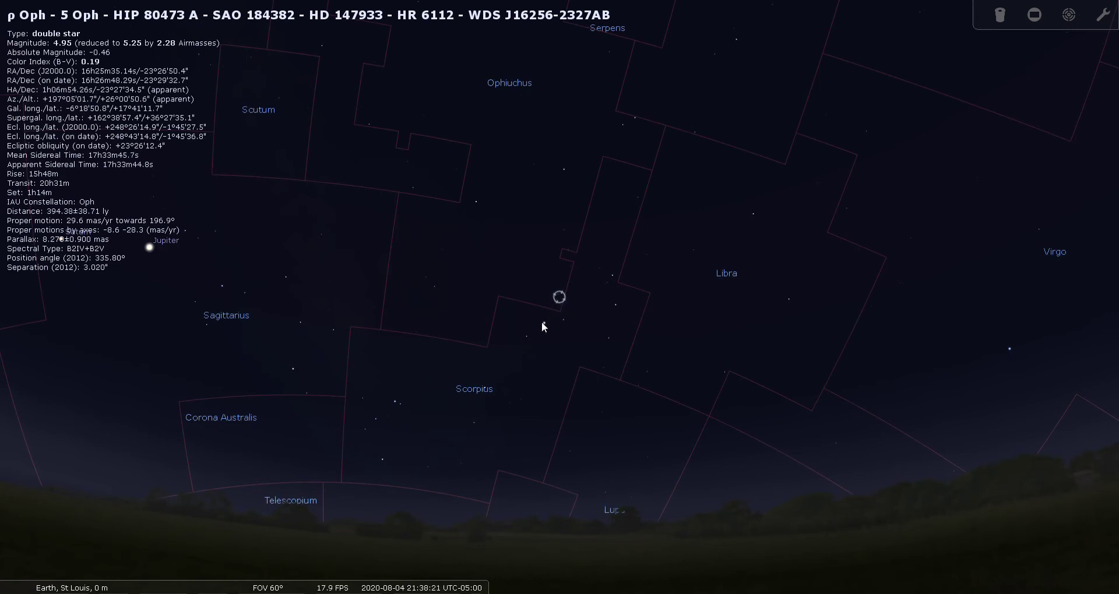
key("v")
key("b")
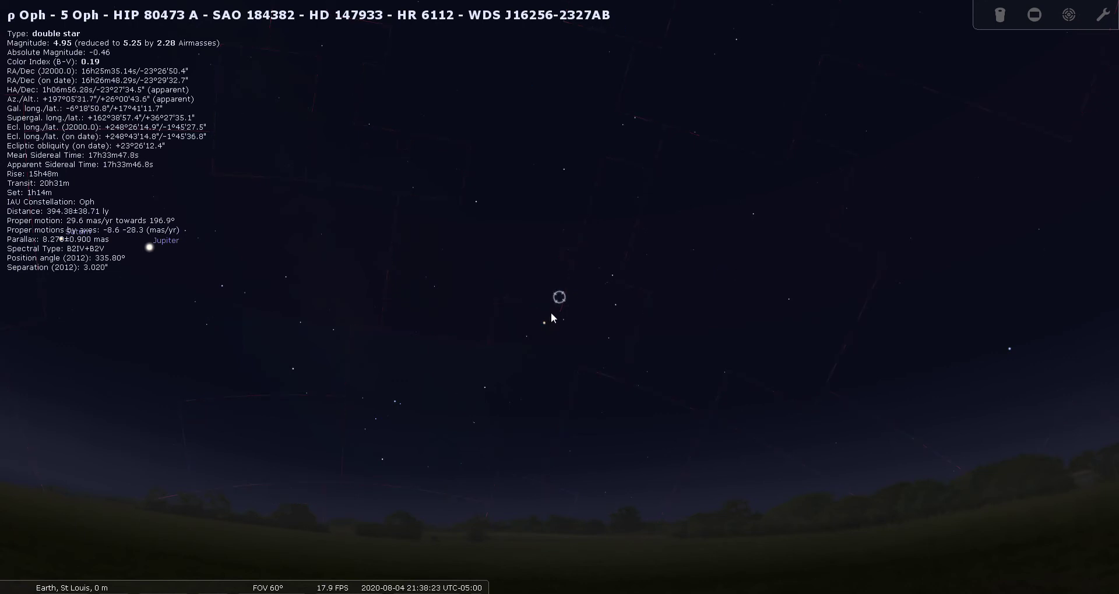
Frame ρ Oph in the Telrad circles, then view it briefly through the eyepiece.
left_click(1074, 17)
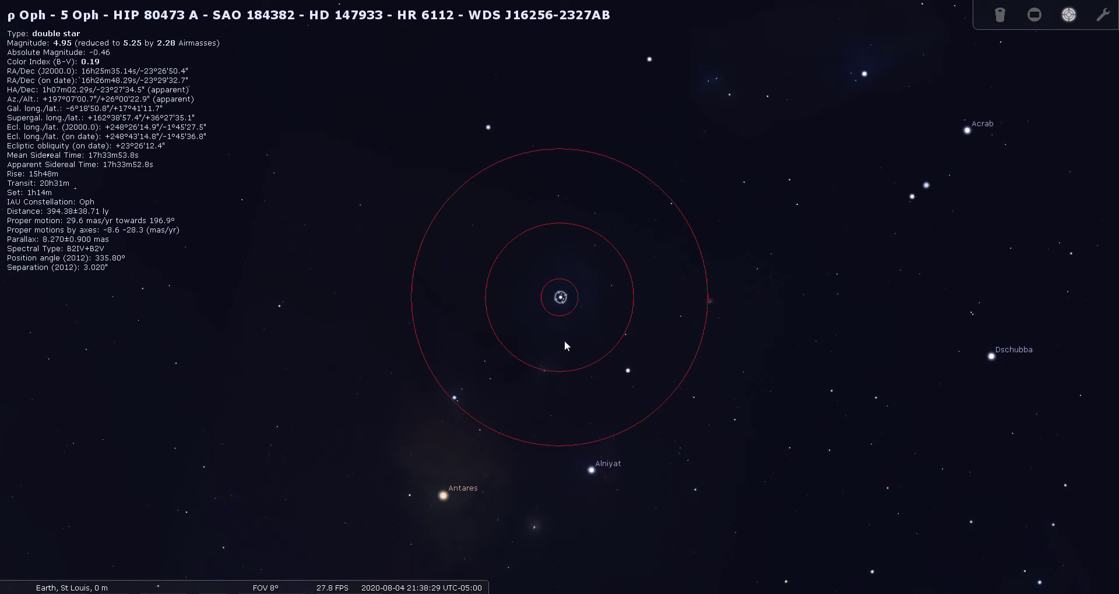
scroll(560, 346, "up", 2)
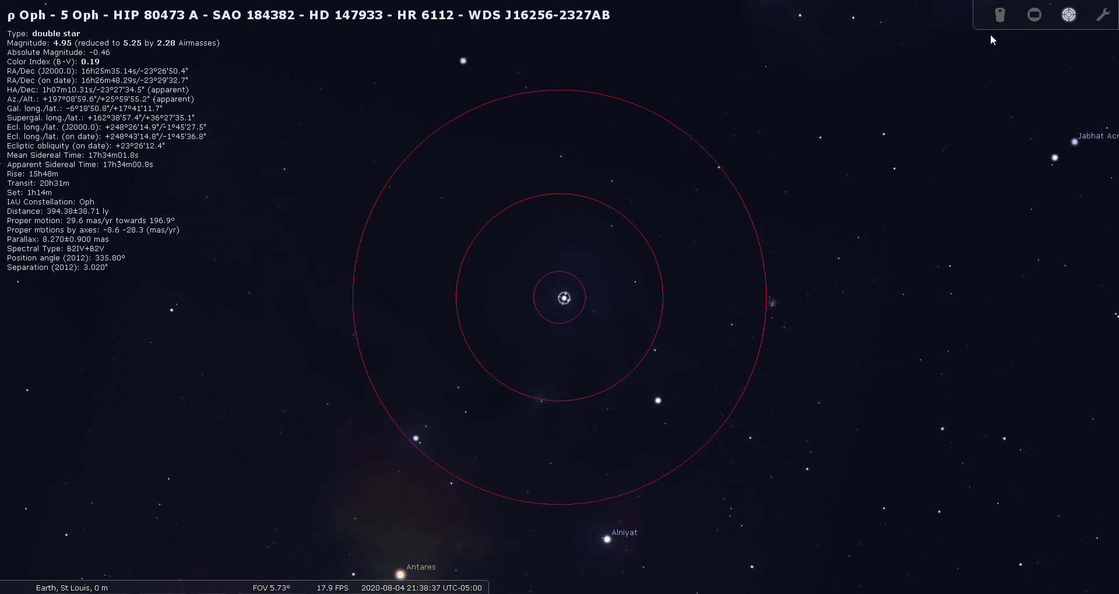
left_click(999, 16)
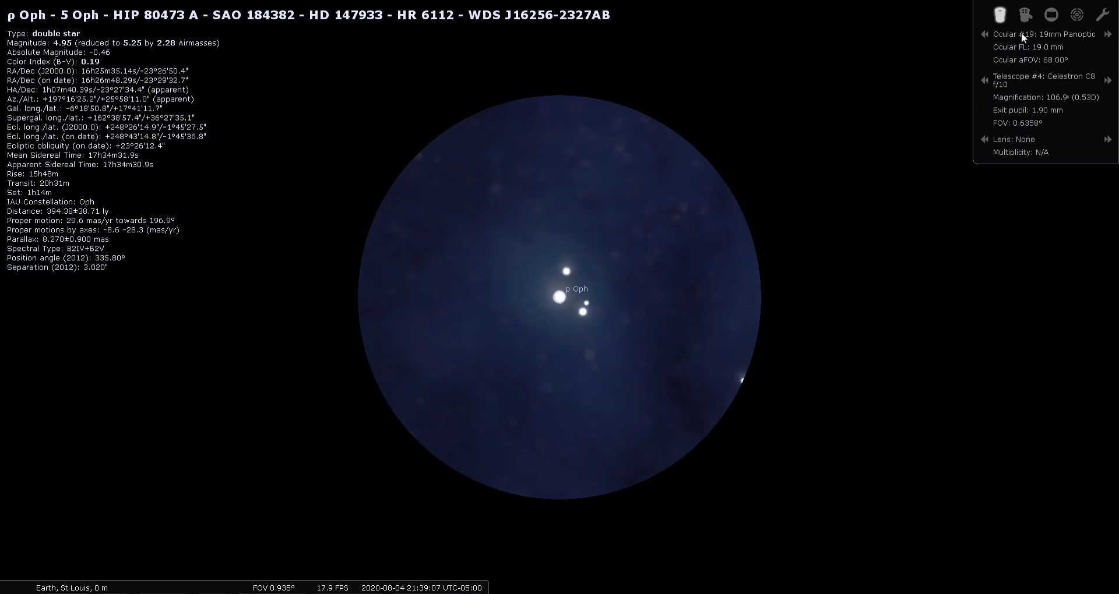
left_click(999, 16)
Return to the wide 60° sky with ρ Oph centred in the Telrad circles.
left_click(1069, 14)
scroll(1043, 90, "down", 1)
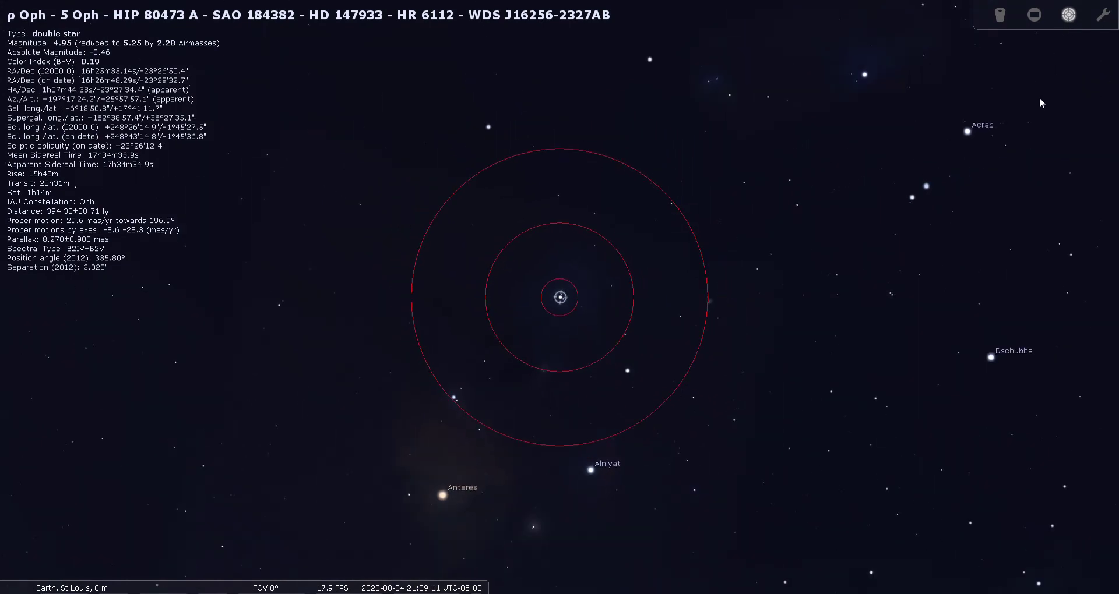
key("backslash")
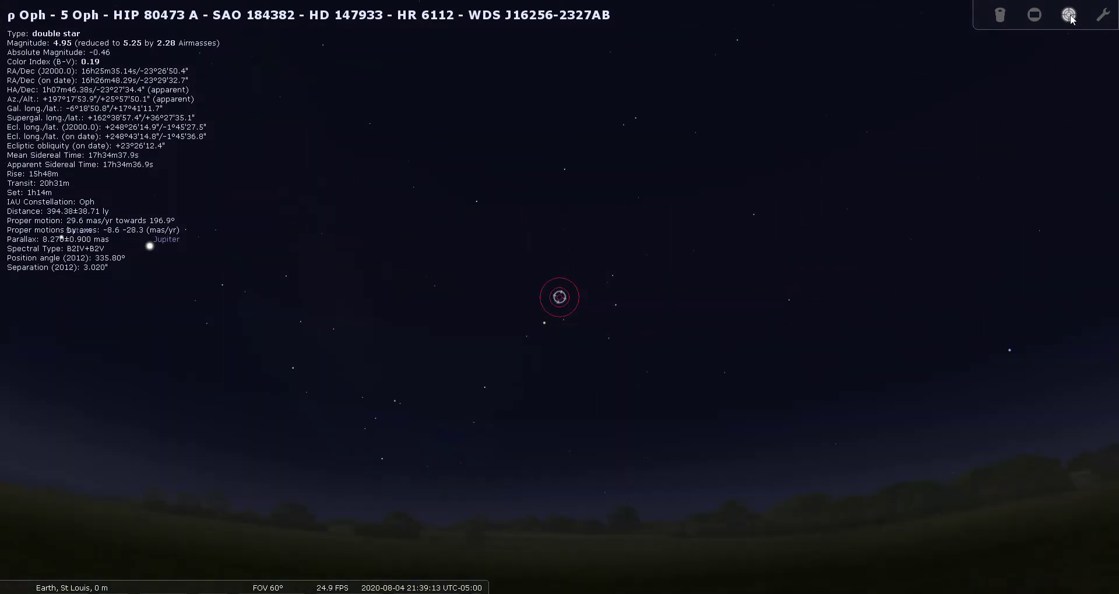
Clear the finder circles and ρ Oph selection, then search for and centre '36 oph'.
key("ctrl+b")
right_click(715, 193)
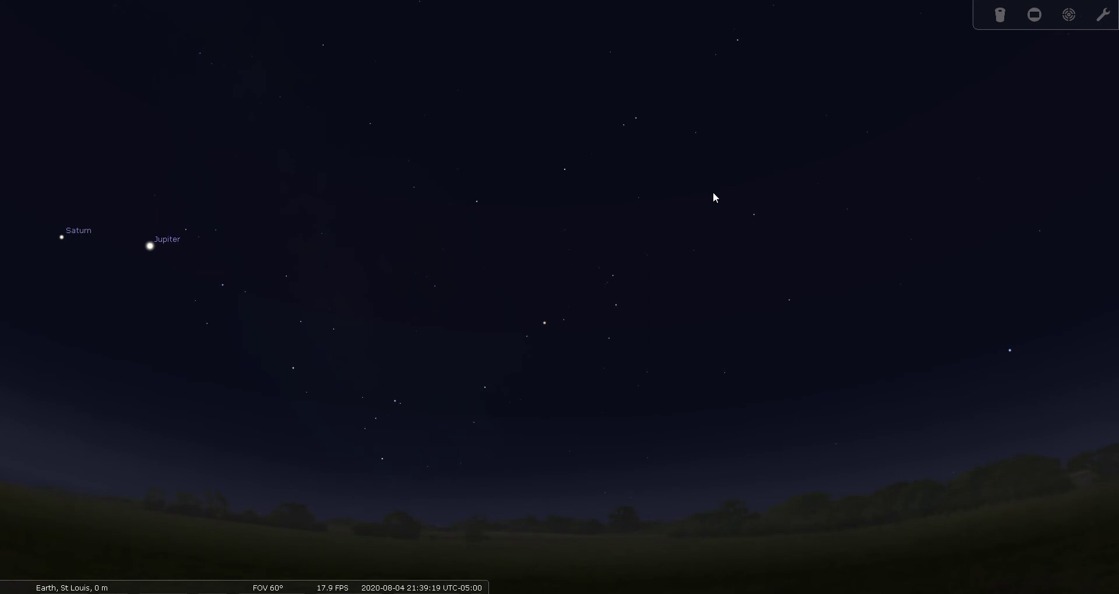
left_click(20, 428)
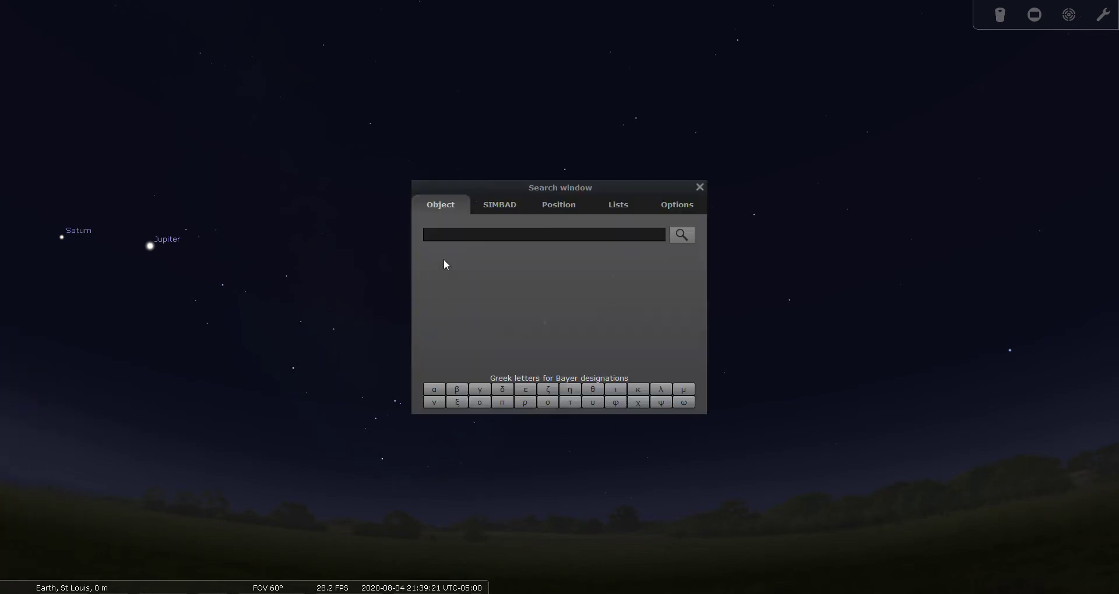
type("36 ")
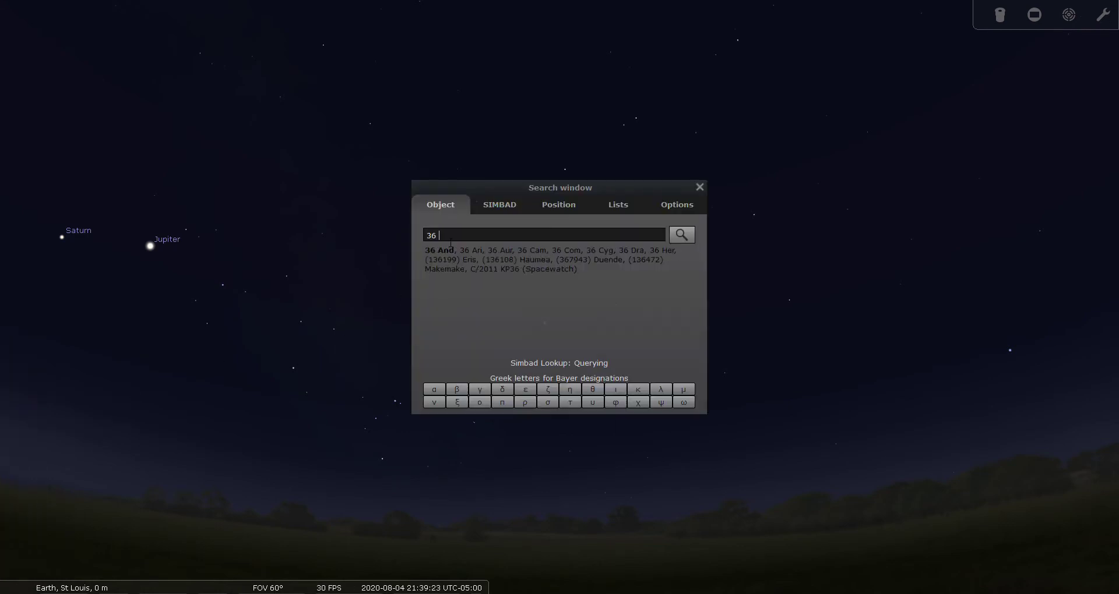
type("ph")
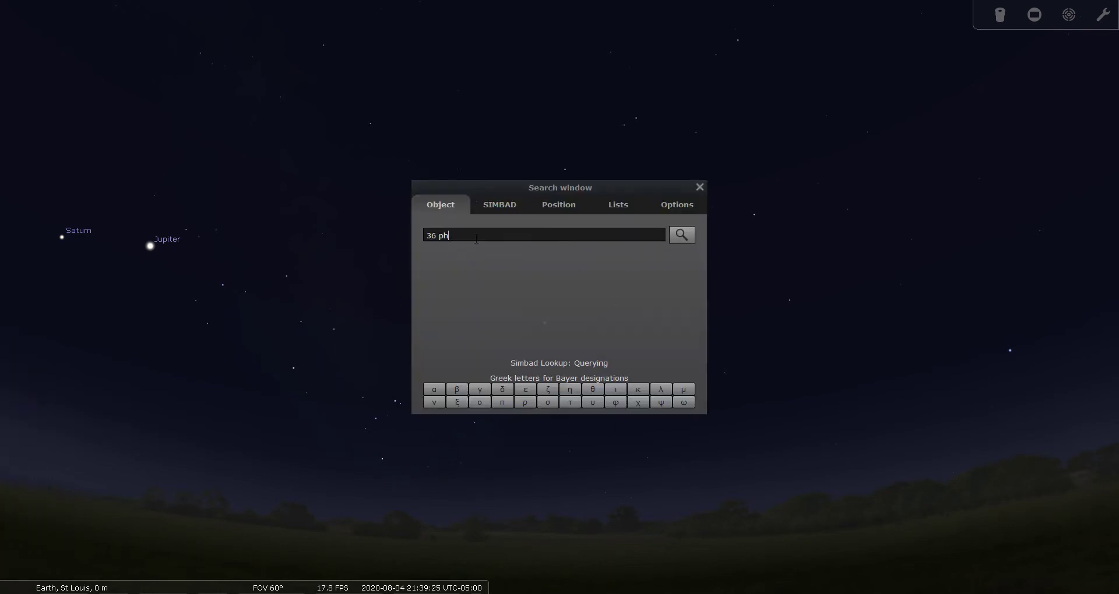
key("BackSpace")
key("BackSpace")
type("oph")
left_click(682, 235)
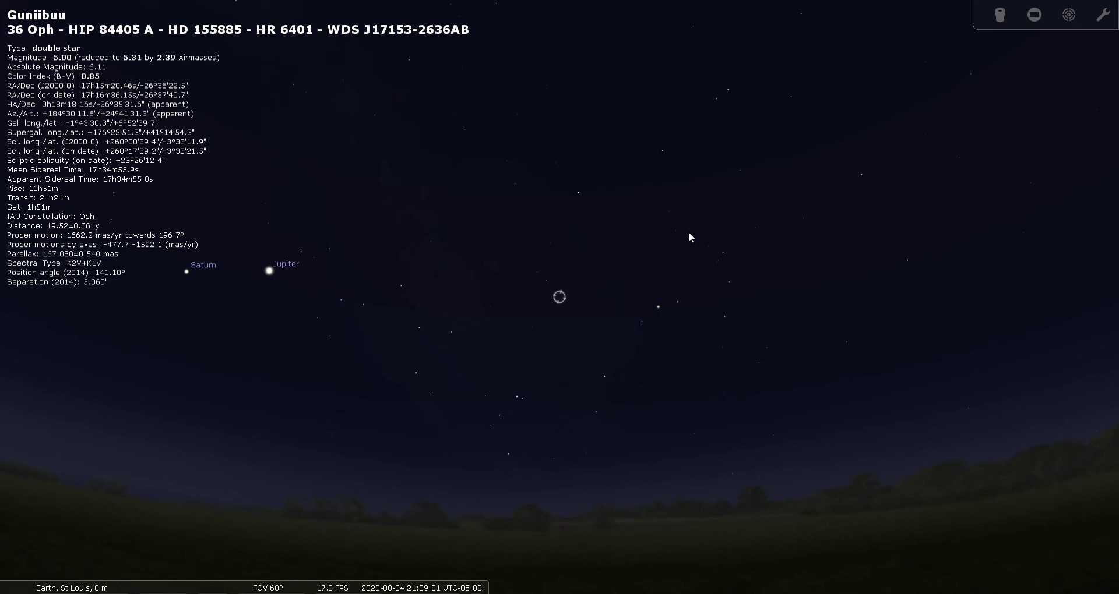
Briefly show, then hide, the constellation boundaries and names.
key("v")
key("b")
key("b")
key("v")
View 36 Oph in the Telrad finder and briefly through the eyepiece.
left_click(1069, 17)
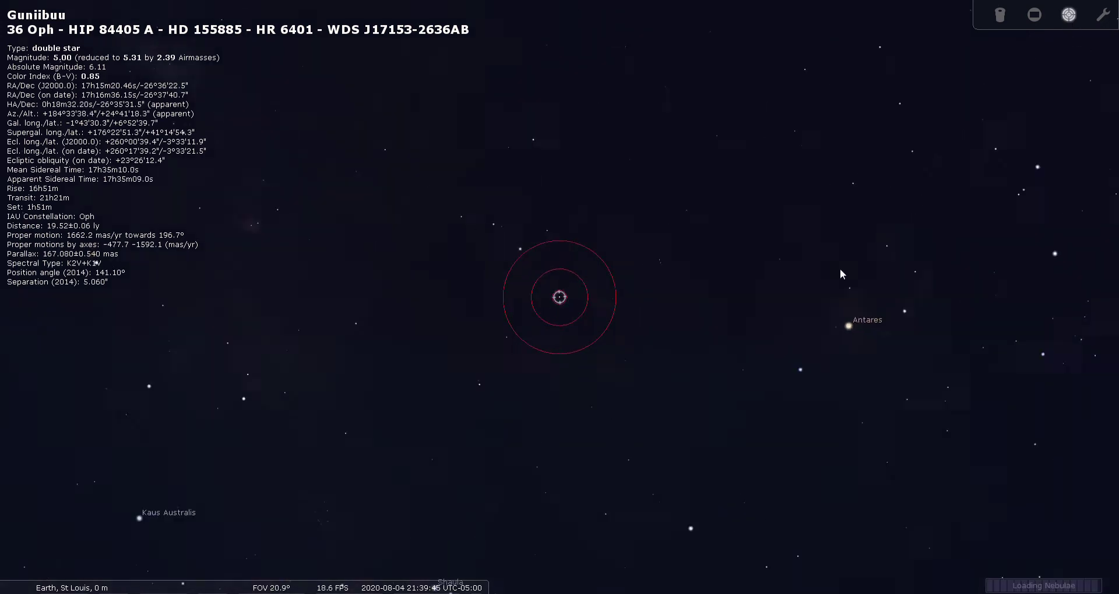
scroll(659, 357, "up", 2)
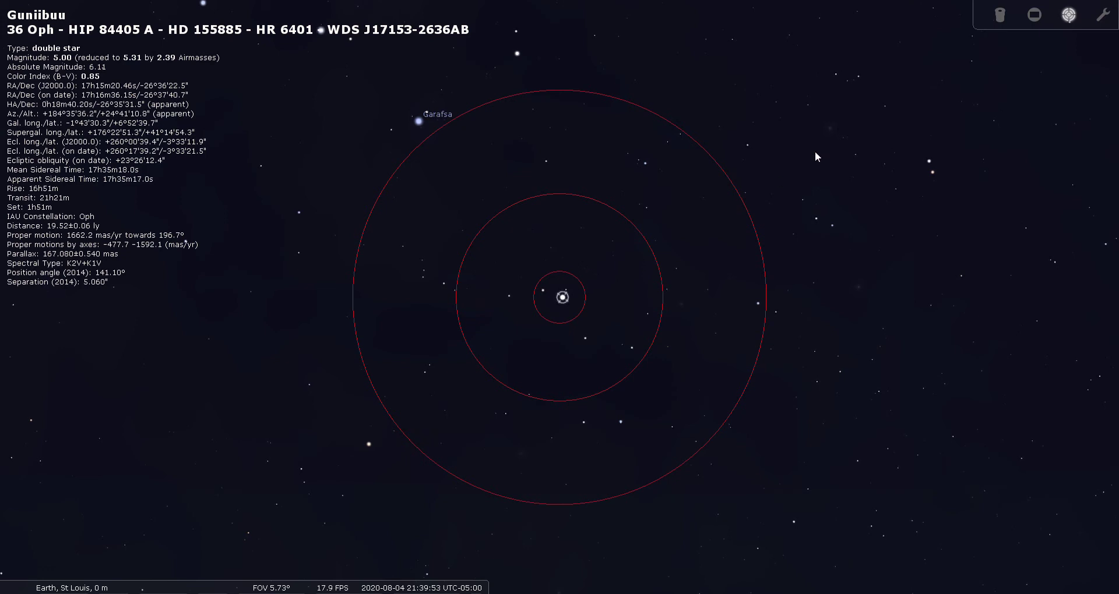
left_click(999, 15)
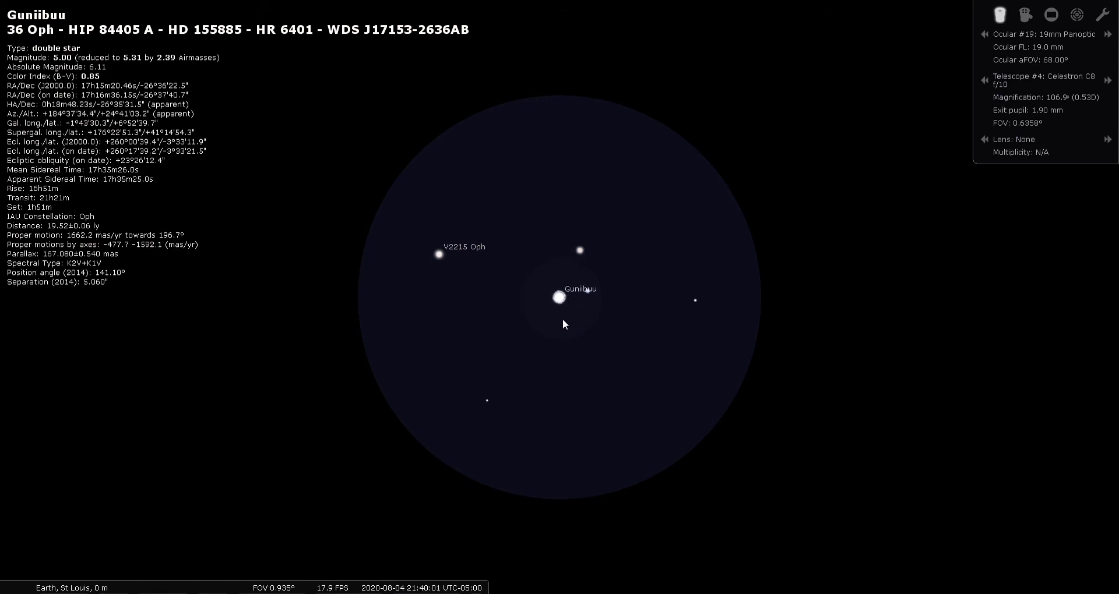
left_click(1000, 16)
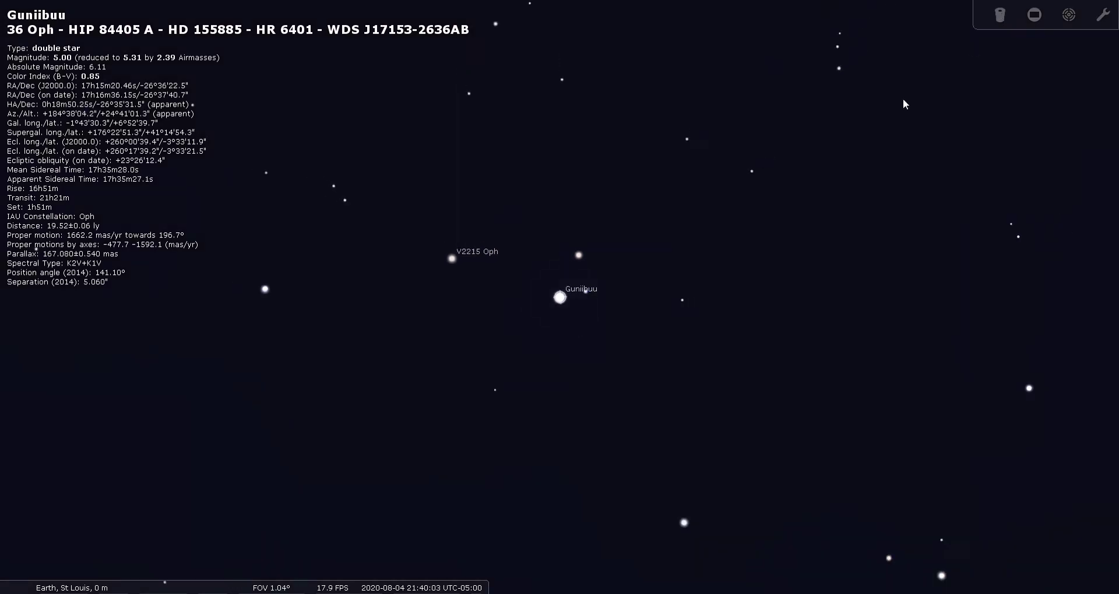
Select 36 Oph B and zoom in until the double splits into two stars.
left_click(560, 297)
key("slash")
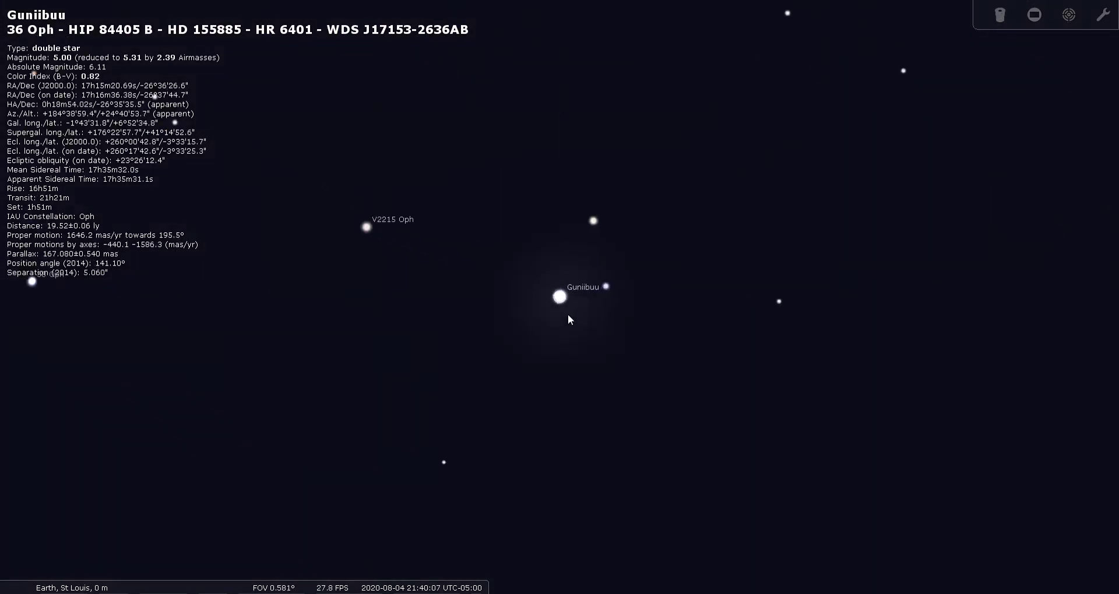
key("slash")
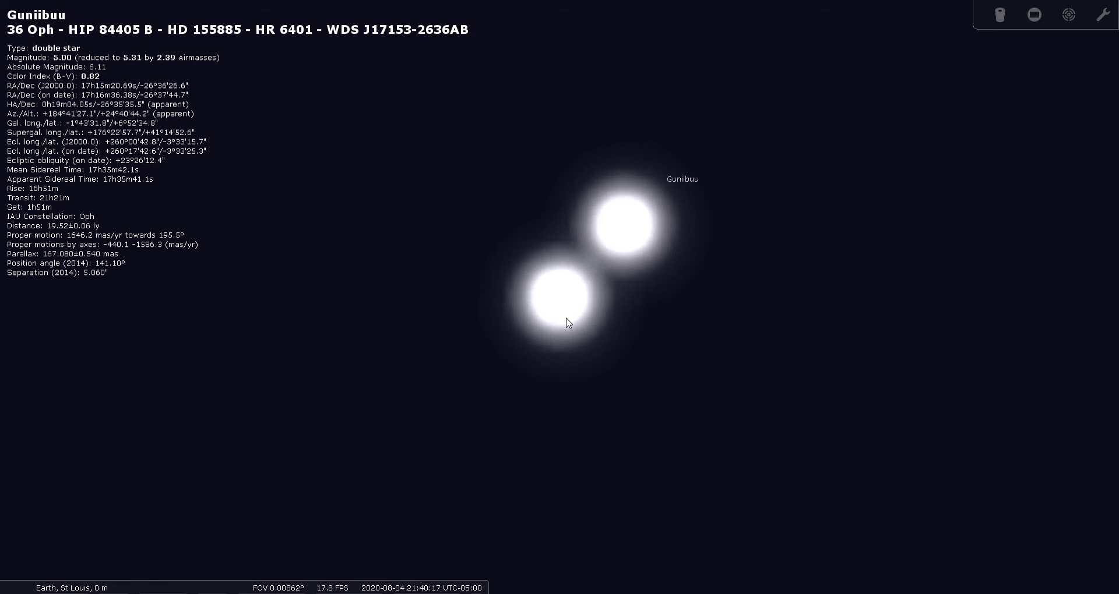
Zoom out to the wide 60° view, turn Telrad off, and deselect everything.
left_click(1068, 15)
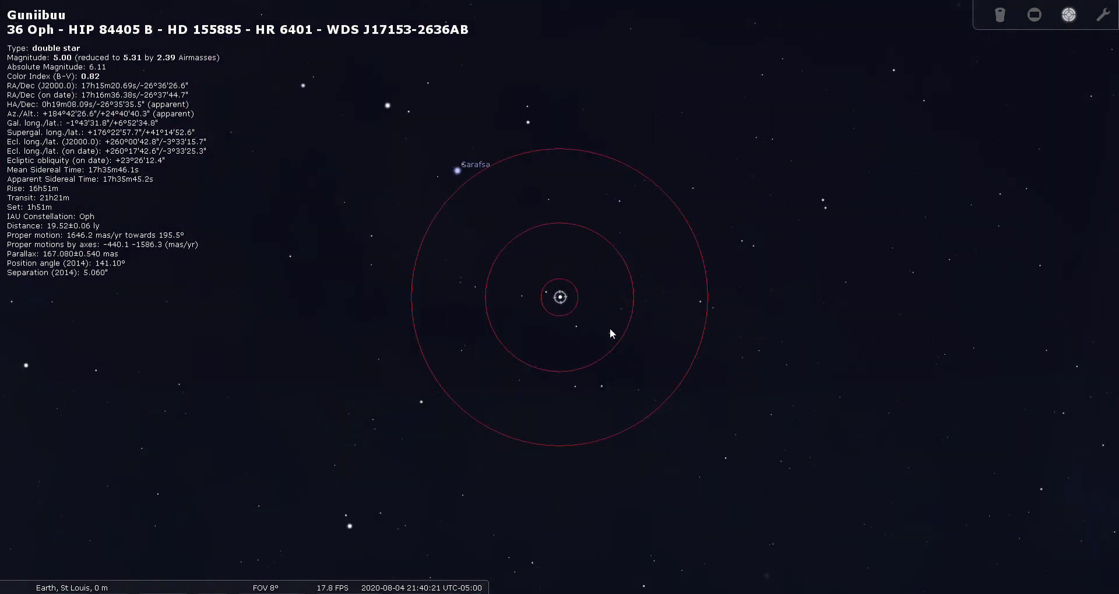
key("backslash")
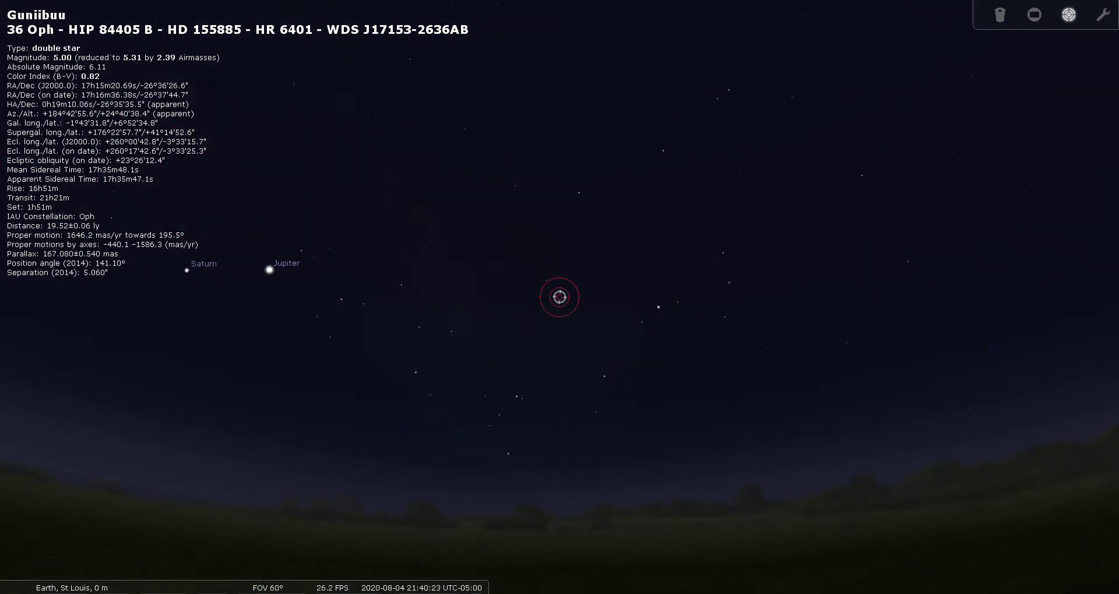
left_click(1068, 14)
left_click(681, 289)
right_click(622, 280)
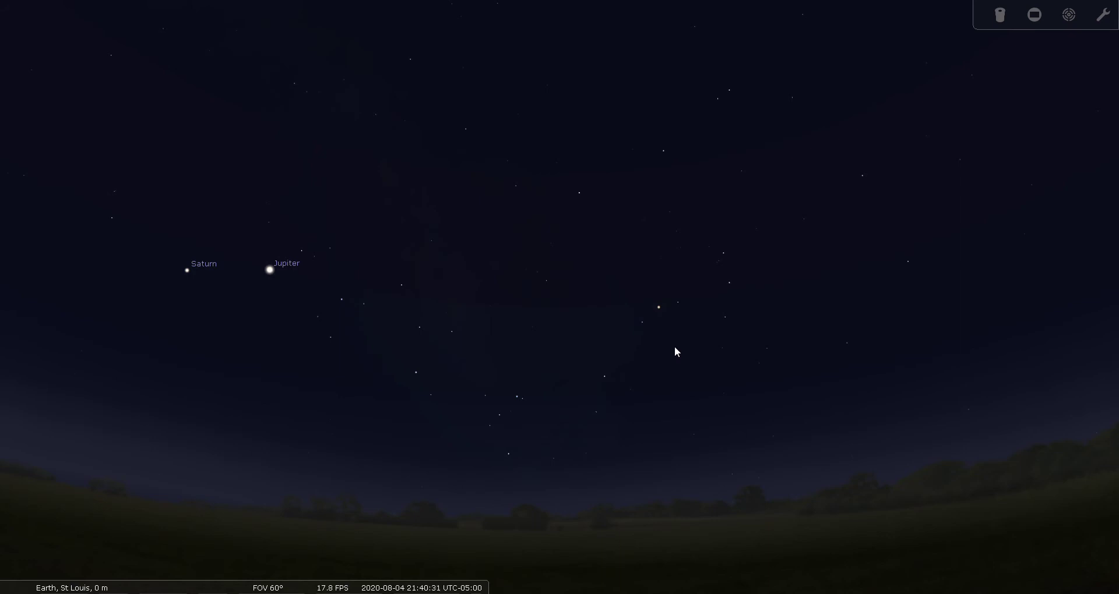
Search for '70 oph' and centre it in the sky view.
mouse_move(33, 367)
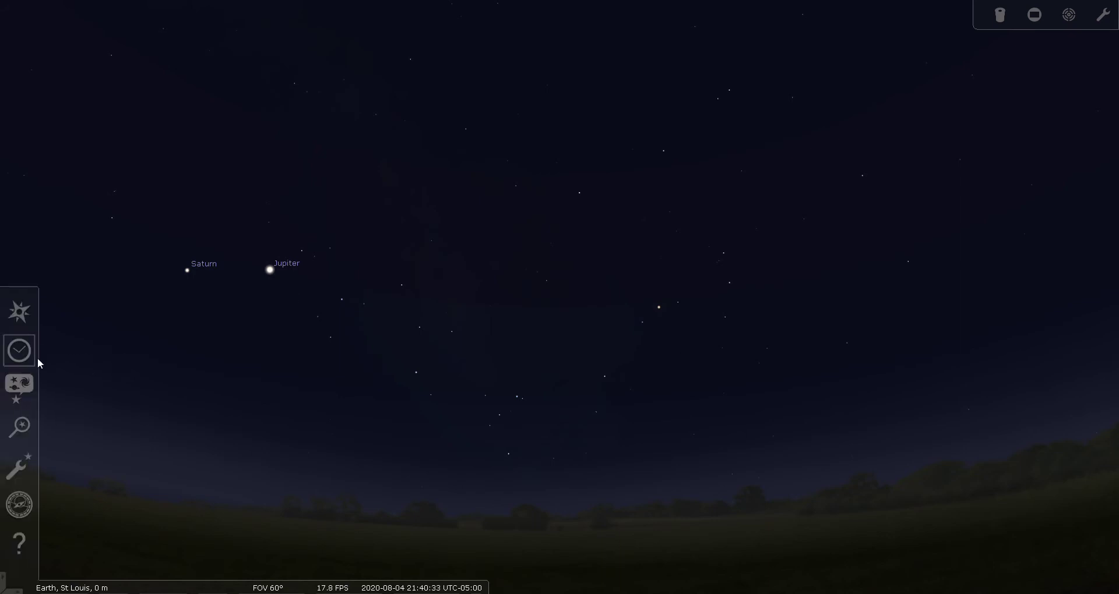
left_click(20, 427)
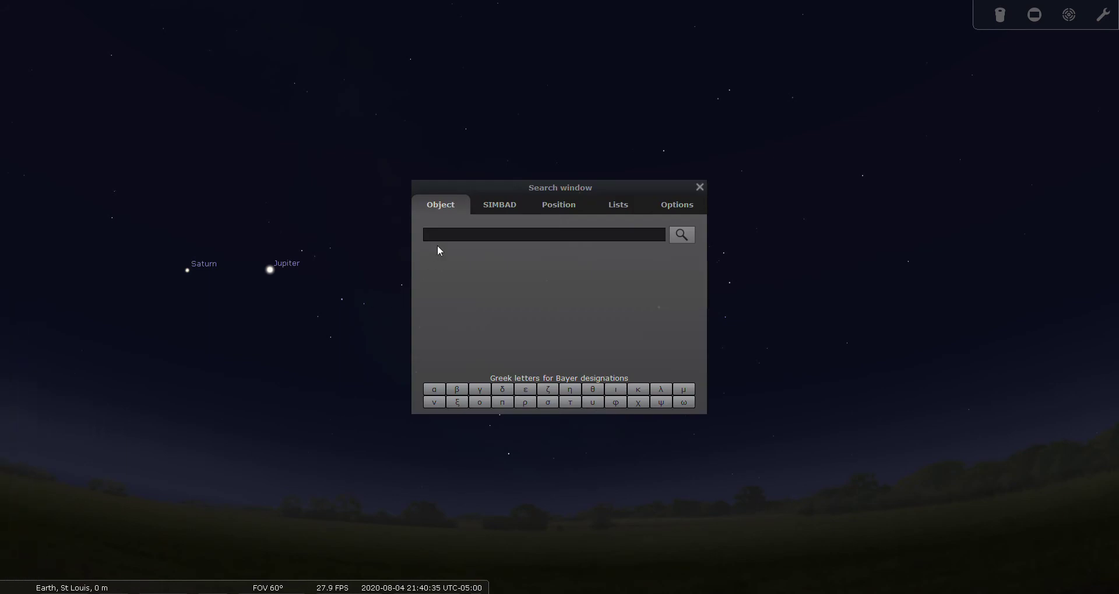
type("70 oph")
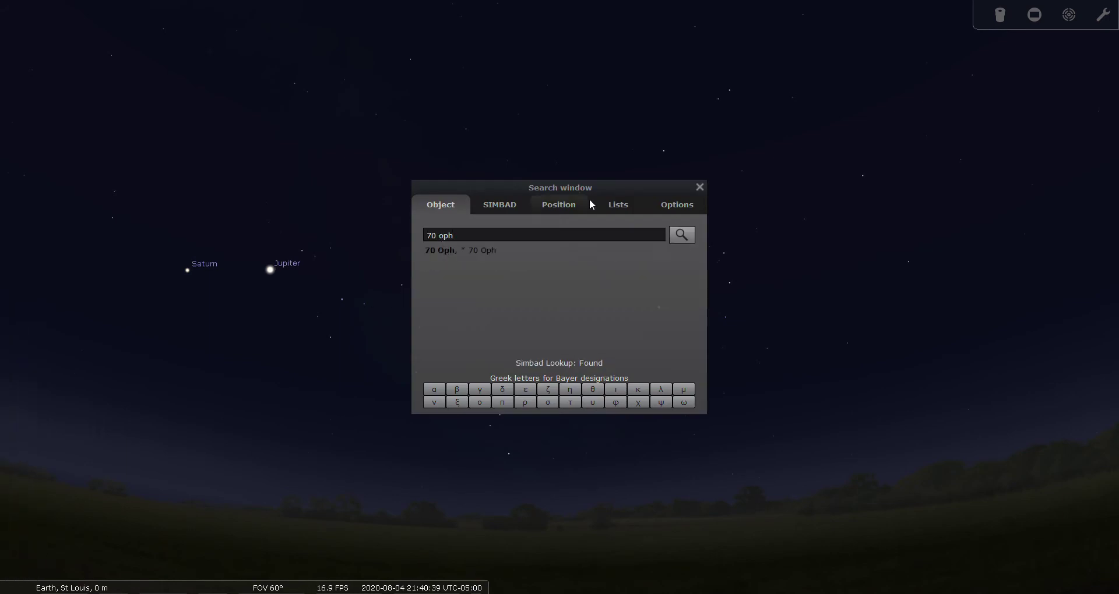
left_click(680, 236)
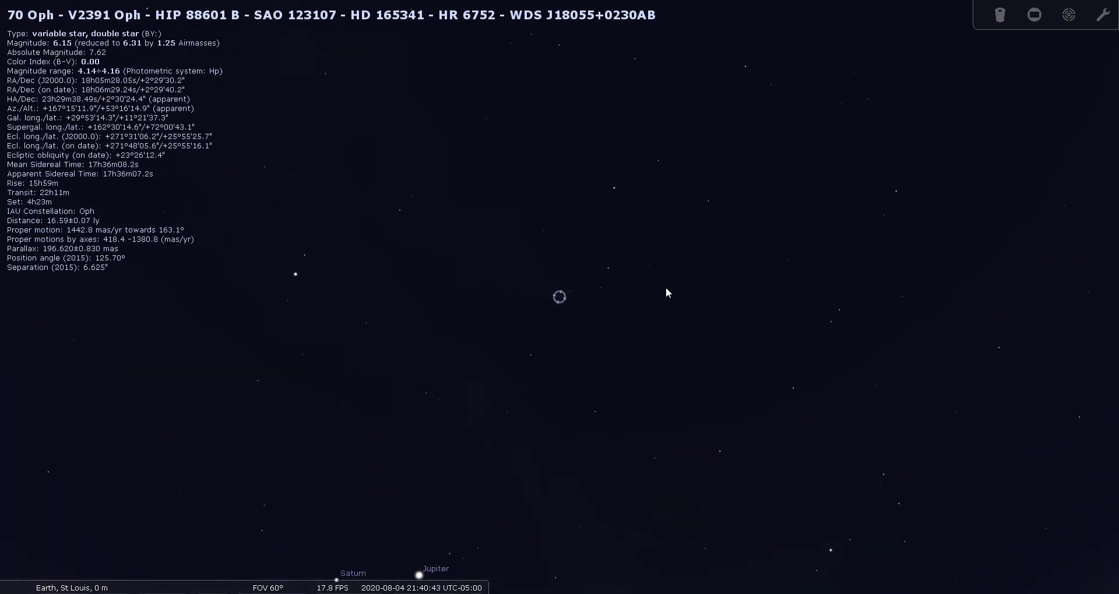
Toggle constellation boundaries on and off, then turn on the constellation artwork.
key("v")
key("b")
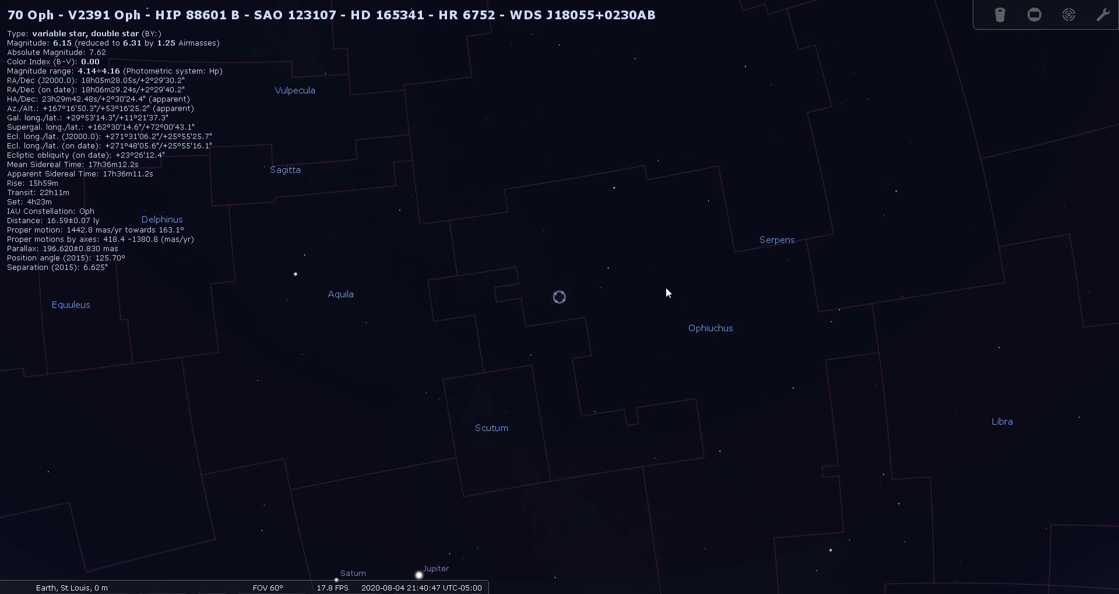
key("v")
key("b")
key("b")
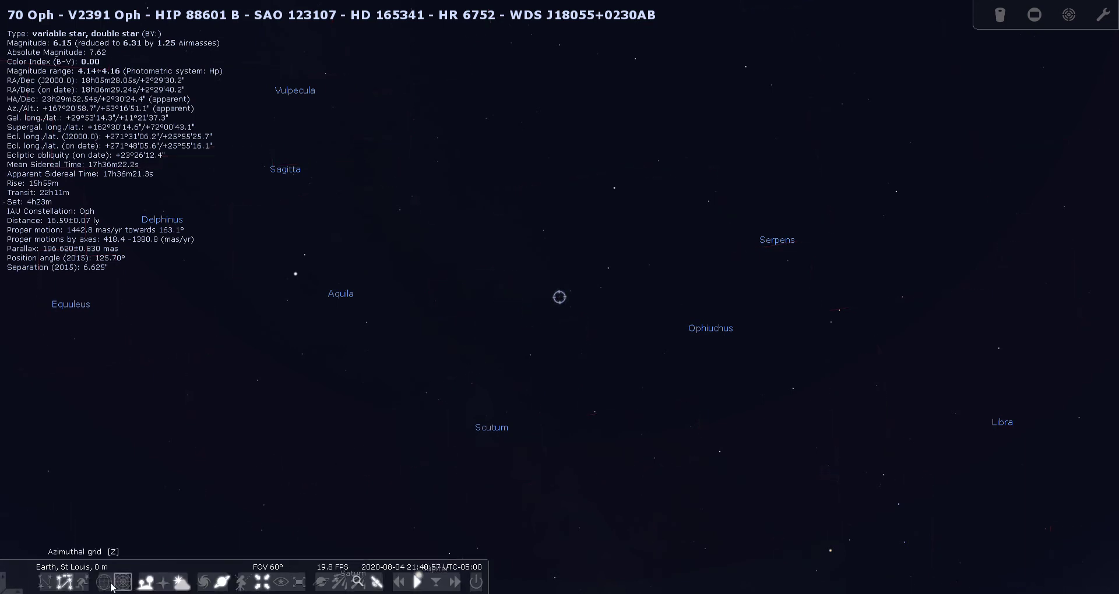
left_click(82, 587)
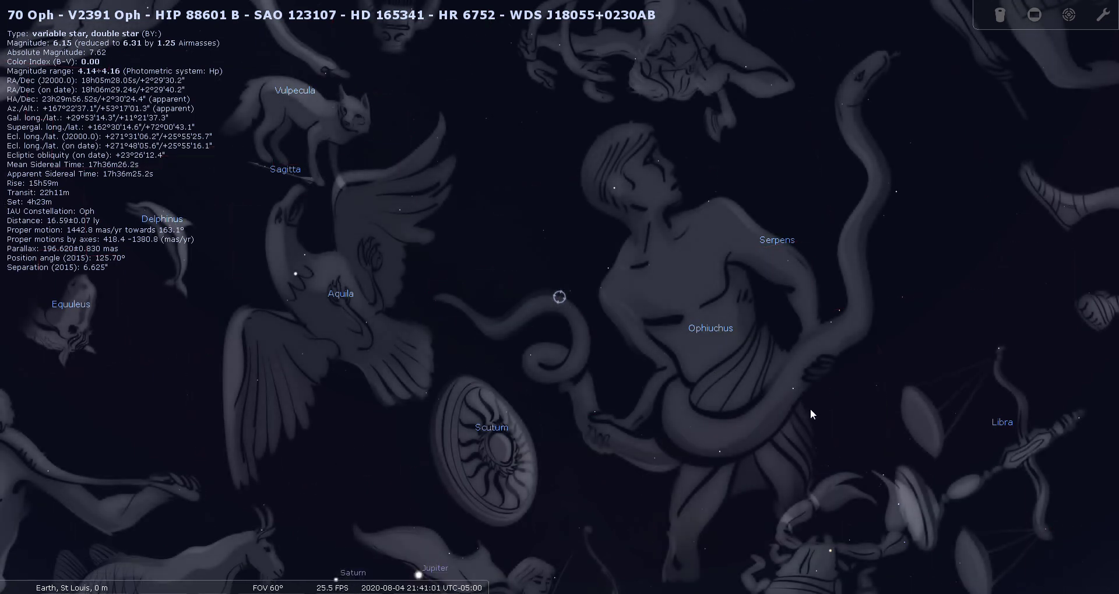
Drag the sky up and left to bring Scorpius, Sagittarius and Capricornus into view.
left_click_drag(814, 410, 768, 353)
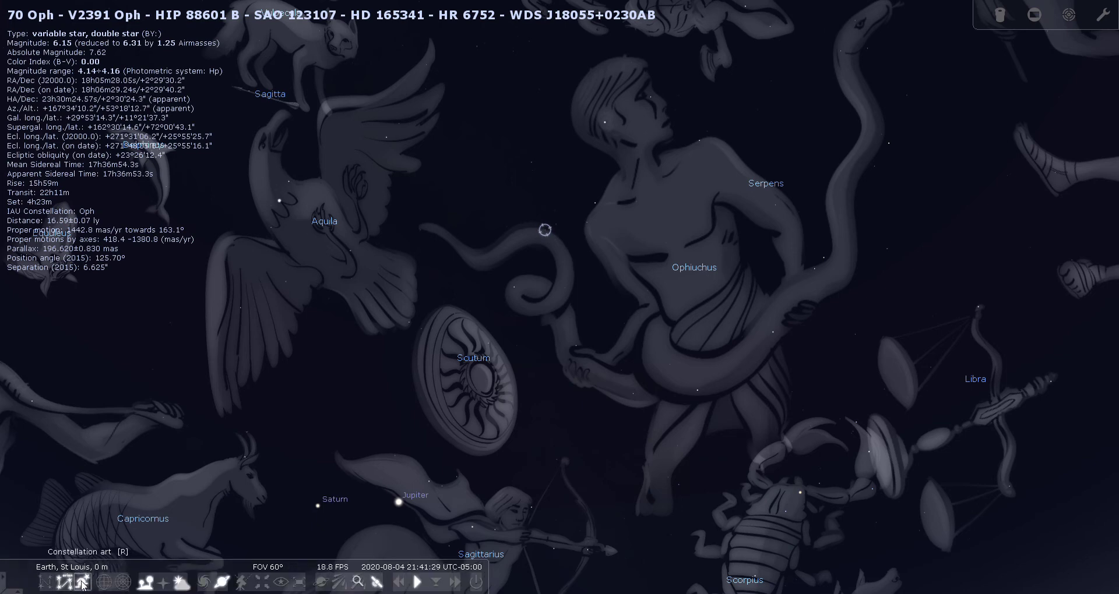
Hide the constellation artwork and frame 70 Oph in the Telrad finder circles.
left_click(84, 582)
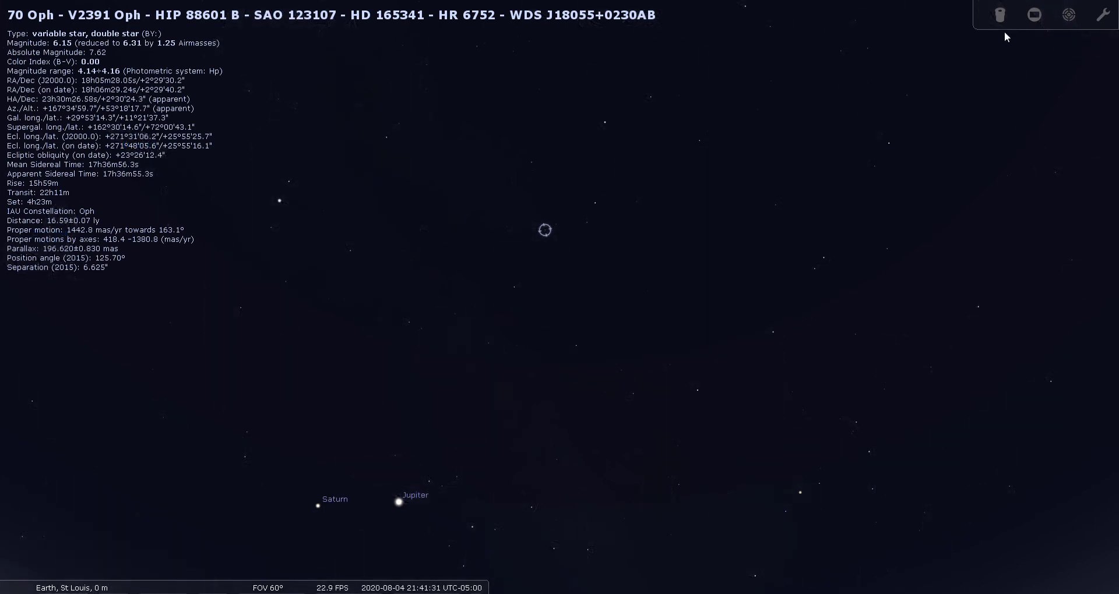
key("Up")
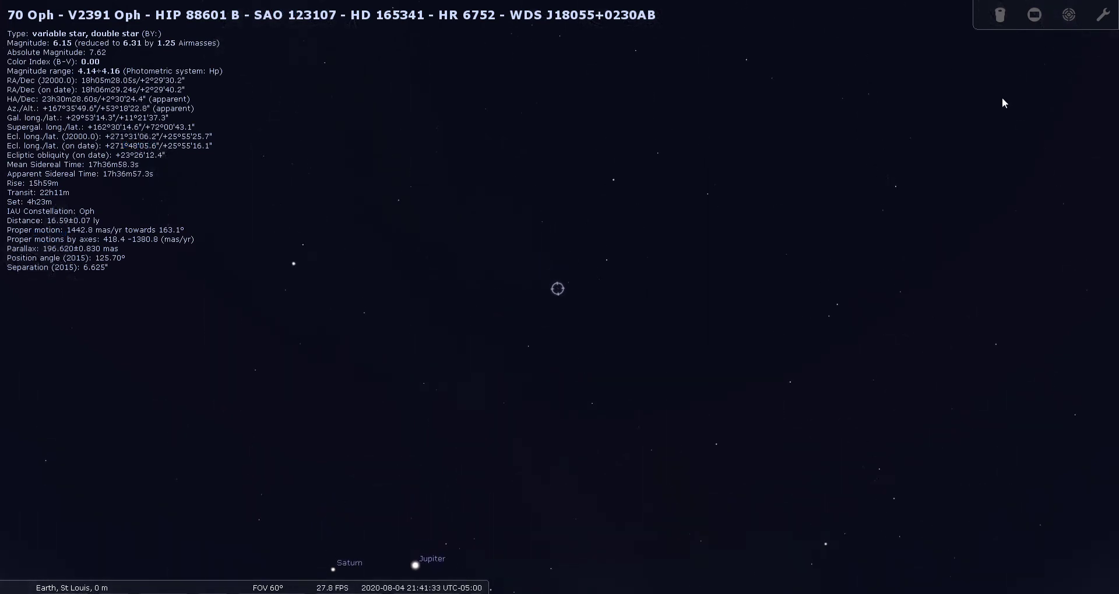
left_click(1069, 14)
scroll(550, 324, "up", 3)
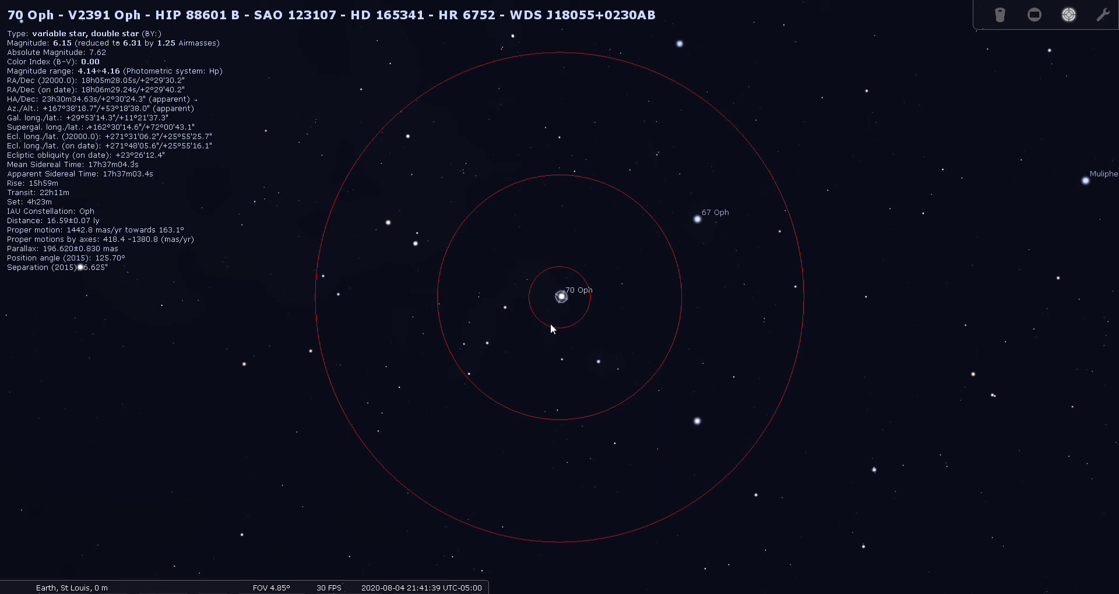
View 70 Oph through the 19mm, 13mm Nagler and 9mm DeLite eyepieces, then exit.
left_click(1000, 15)
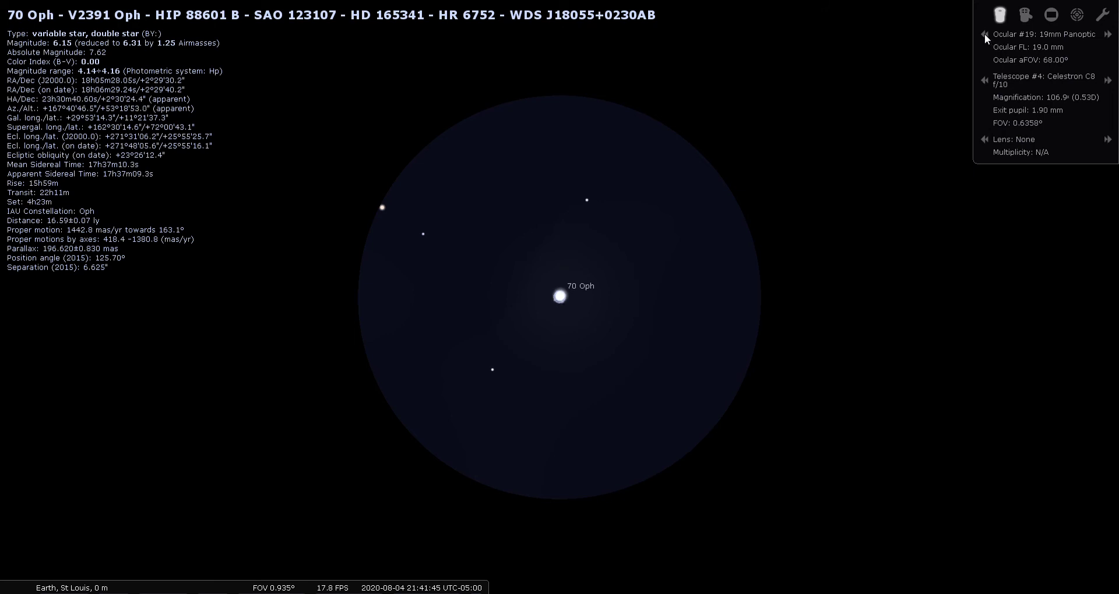
left_click(1107, 38)
left_click(1107, 38)
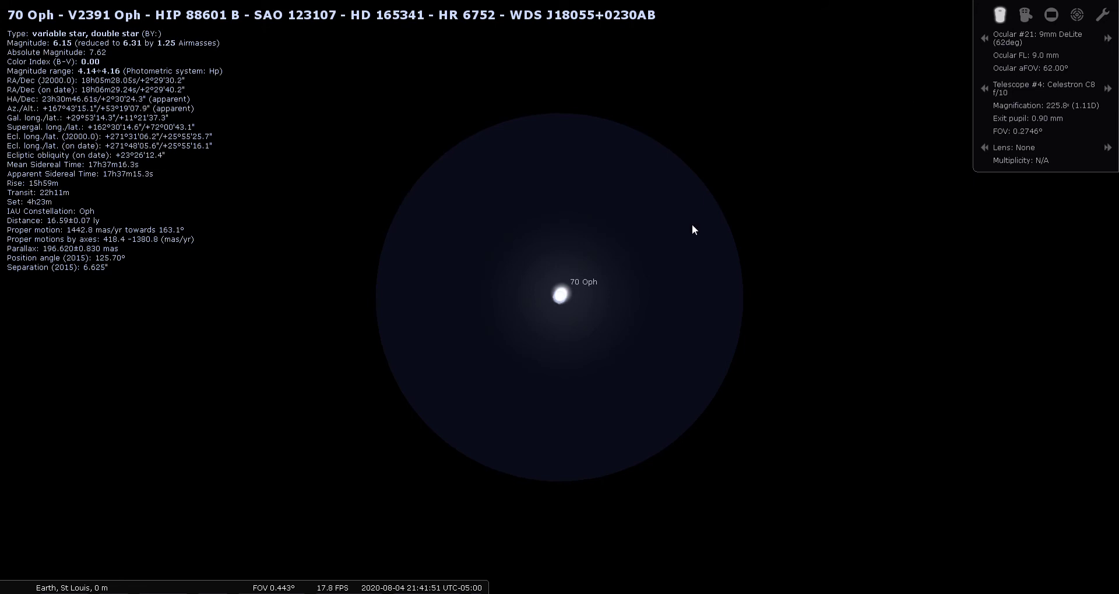
left_click(997, 16)
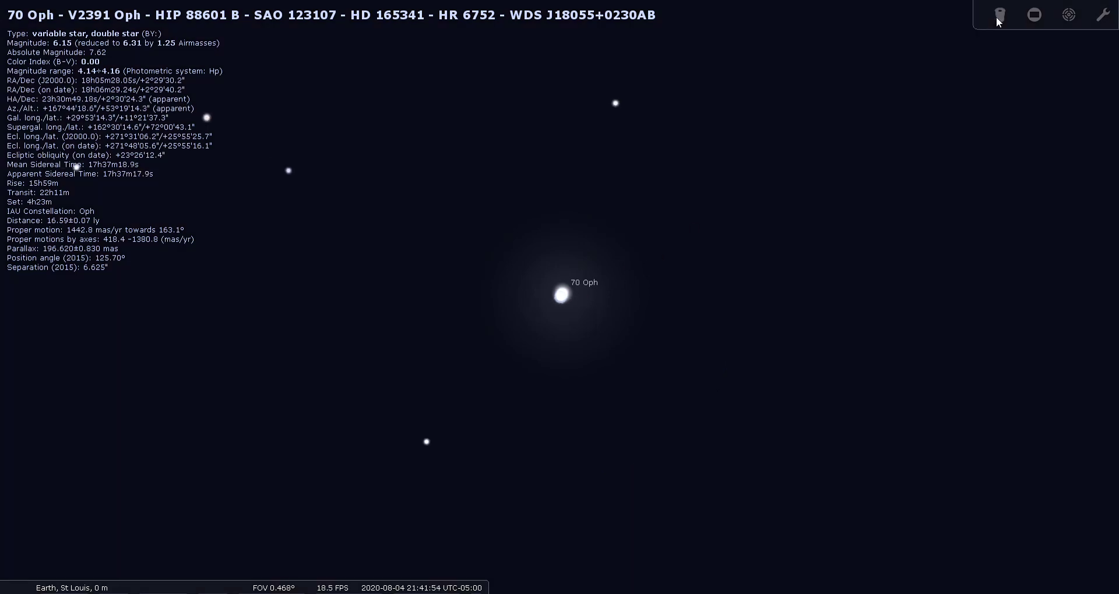
Select 70 Oph A and zoom in until the double splits into two stars.
left_click(561, 297)
scroll(579, 306, "up", 5)
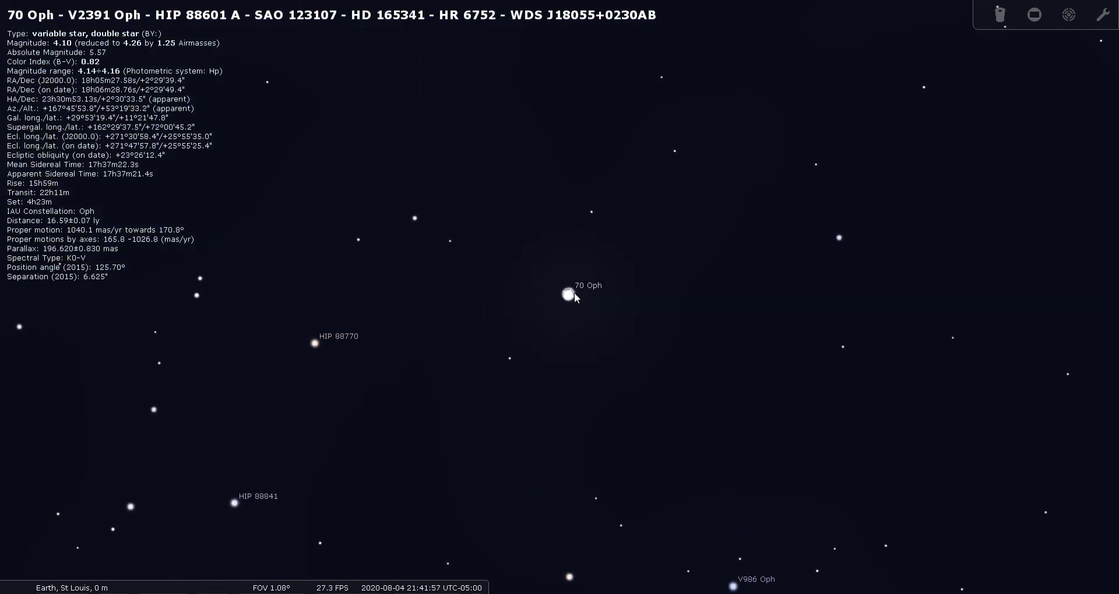
scroll(577, 303, "up", 6)
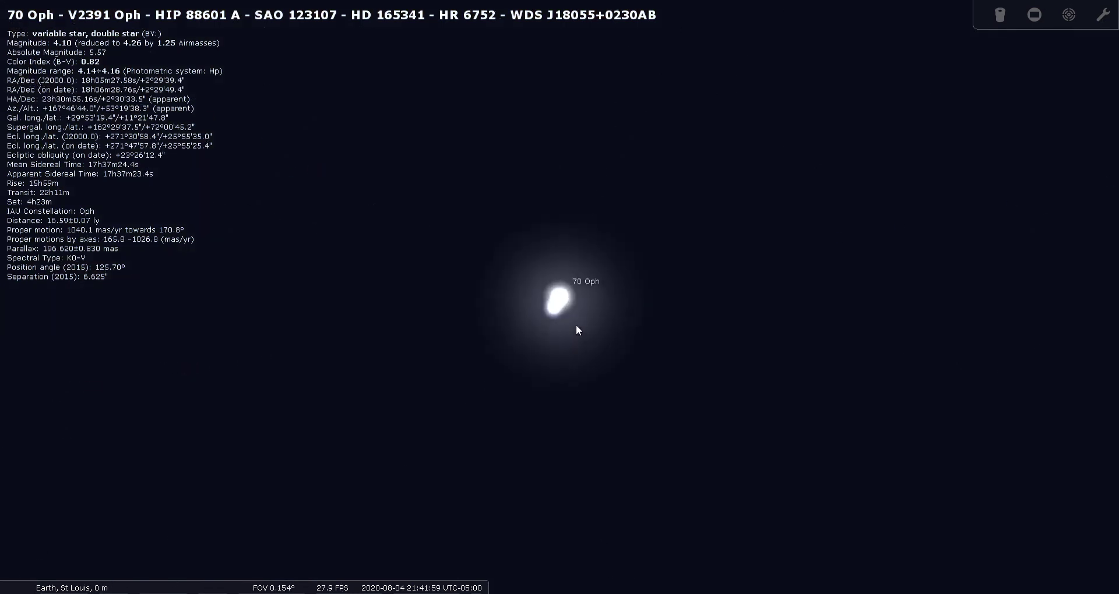
scroll(575, 324, "up", 3)
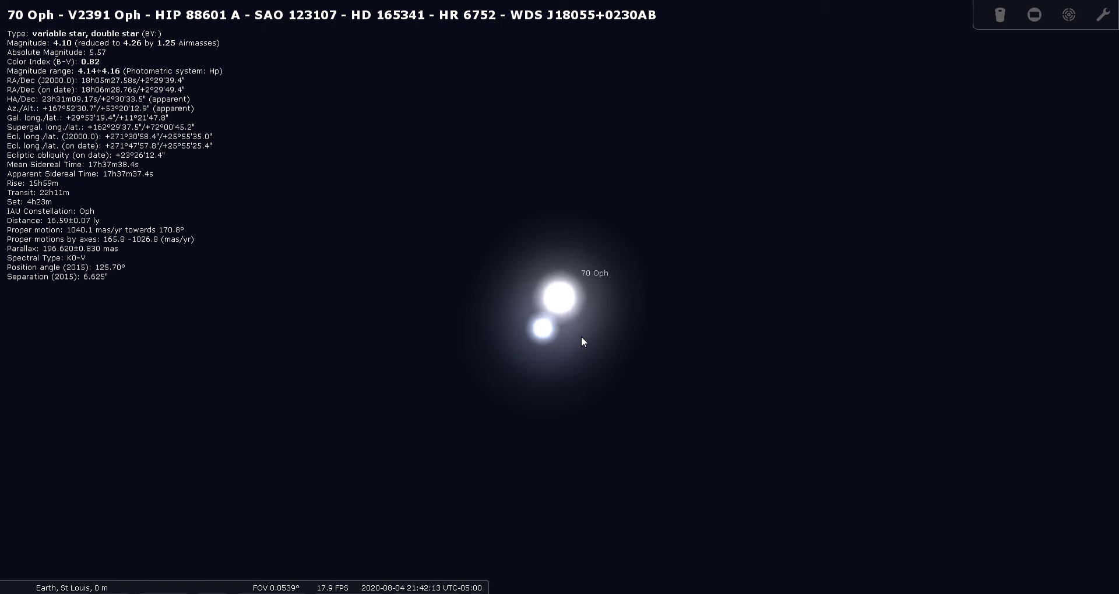
Zoom back out to the wide 60° sky, with Telrad circles shown then hidden.
left_click(1066, 19)
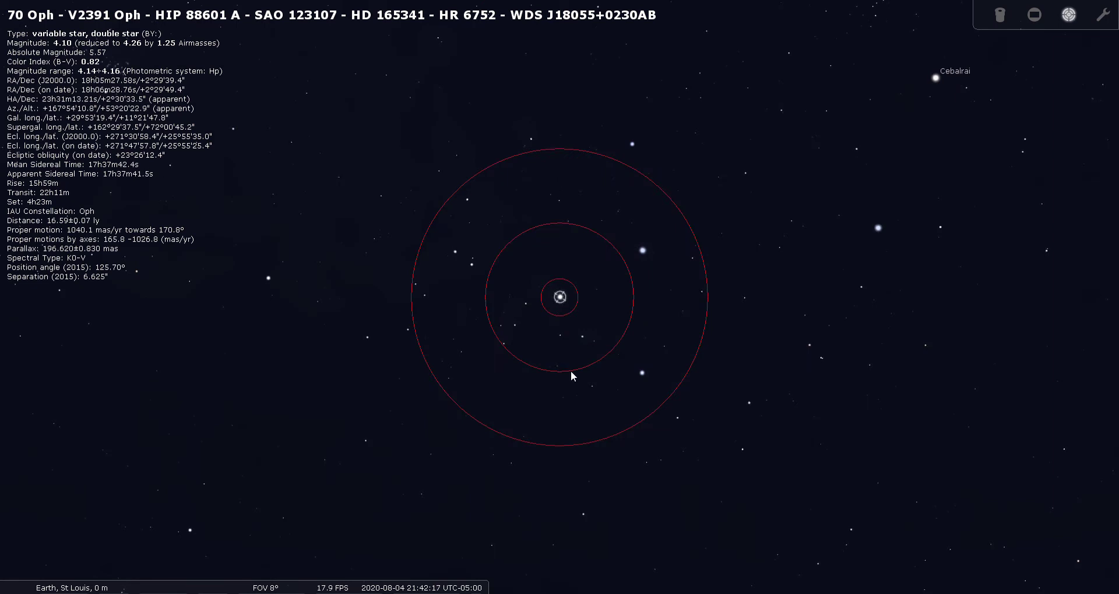
scroll(572, 370, "down", 3)
left_click(1068, 14)
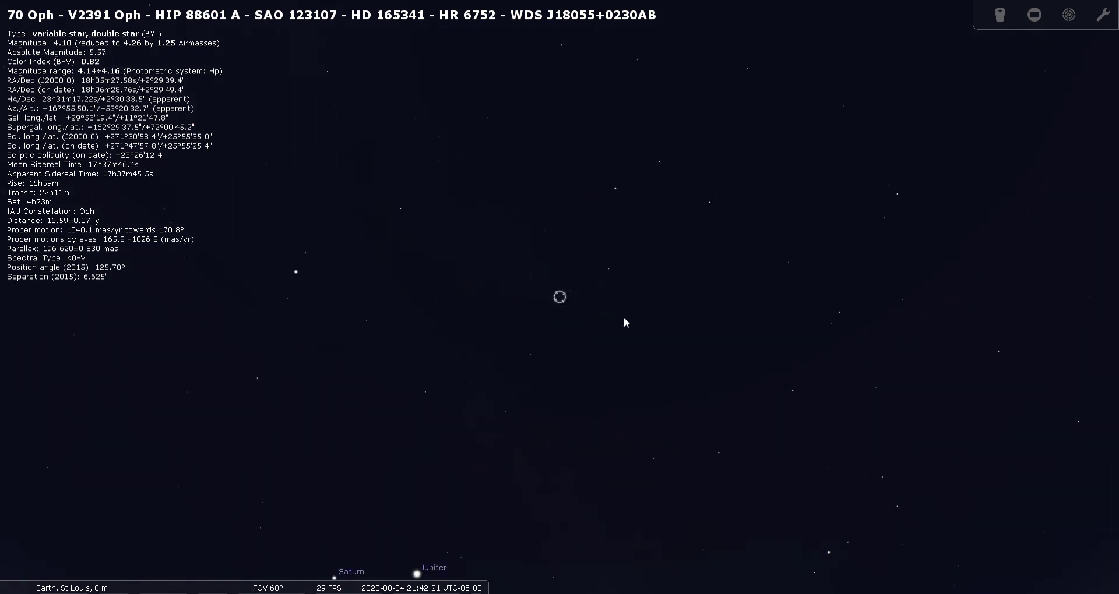
Deselect 70 Oph and pan the sky so Ophiuchus sits near the centre.
right_click(623, 318)
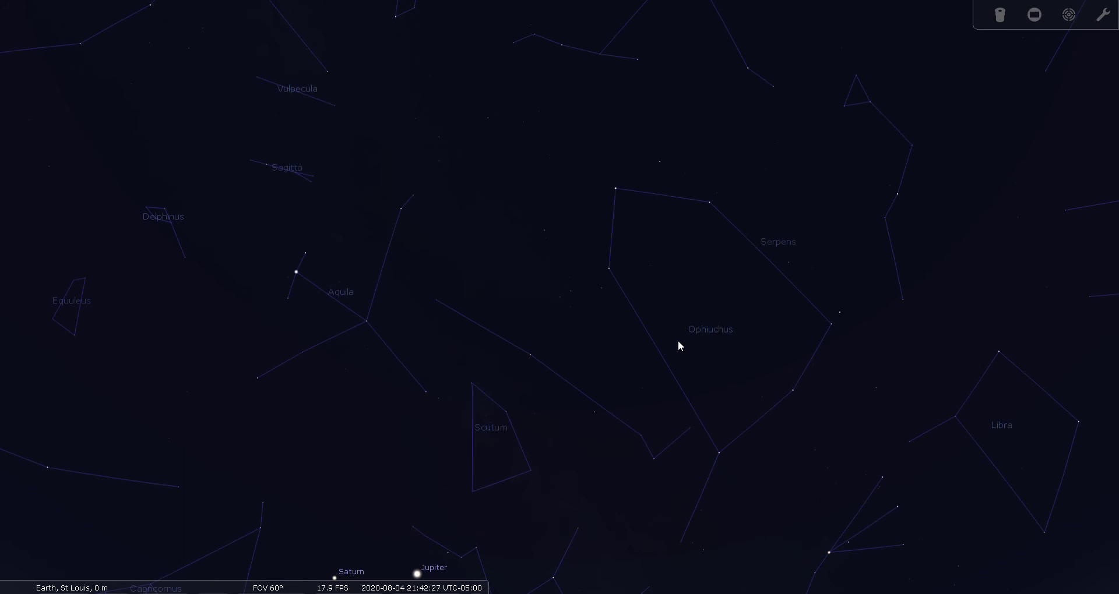
left_click_drag(694, 359, 645, 343)
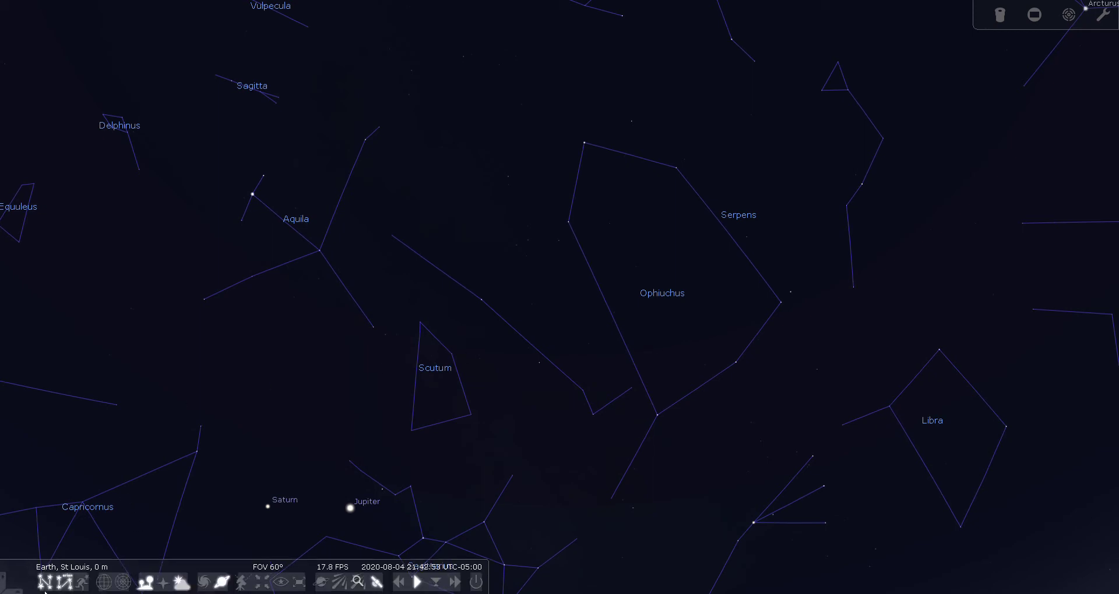
Hide the constellation lines and constellation names.
left_click(45, 581)
left_click(63, 582)
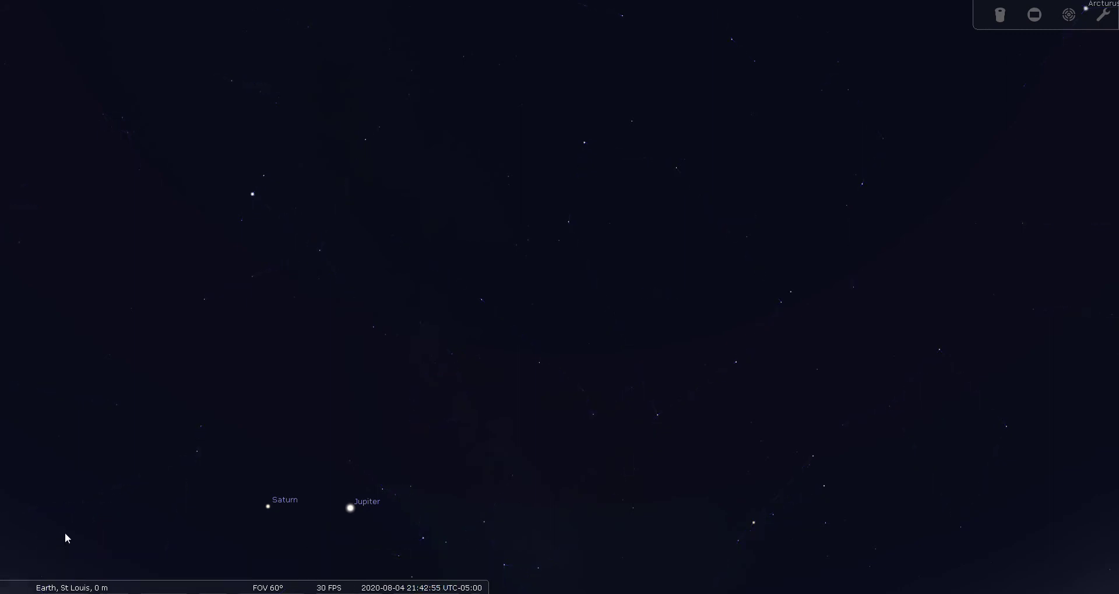
mouse_move(6, 474)
left_click(22, 426)
left_click(24, 426)
Lower light pollution to 2 in Sky and viewing options to reveal the Milky Way.
left_click(20, 386)
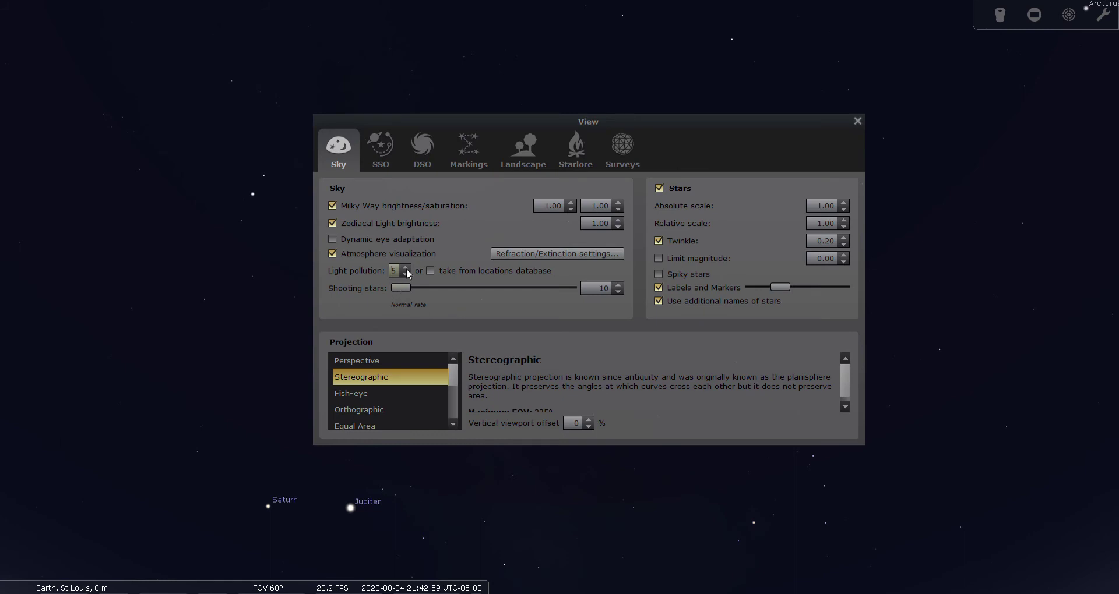
left_click(408, 274)
left_click(407, 274)
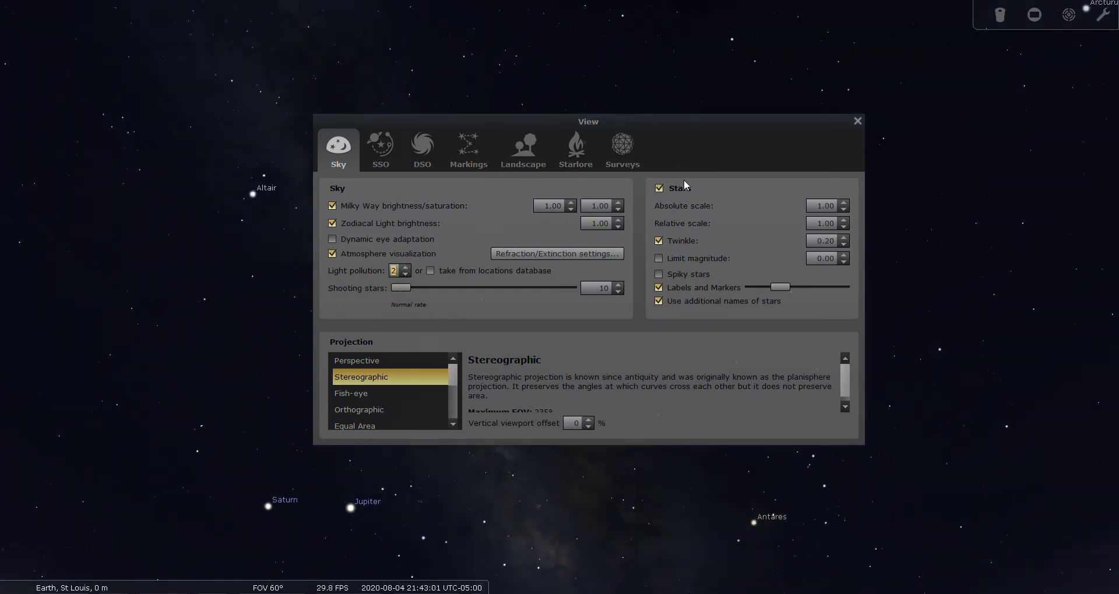
left_click(858, 121)
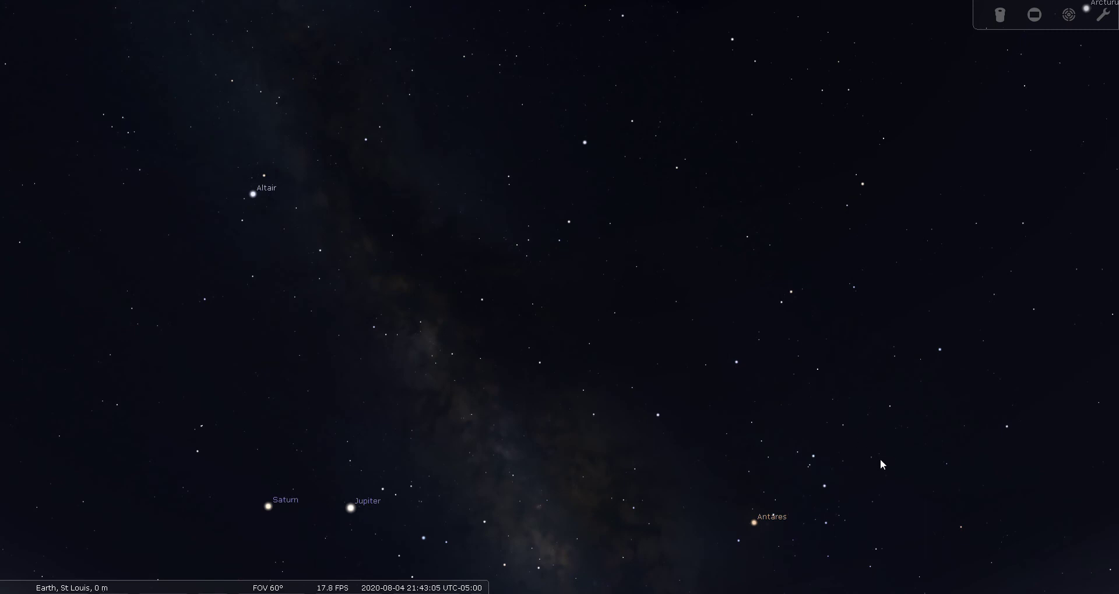
Pan the sky to frame Altair, Arcturus and Antares, briefly toggling constellation lines and names on and off.
left_click_drag(881, 464, 747, 327)
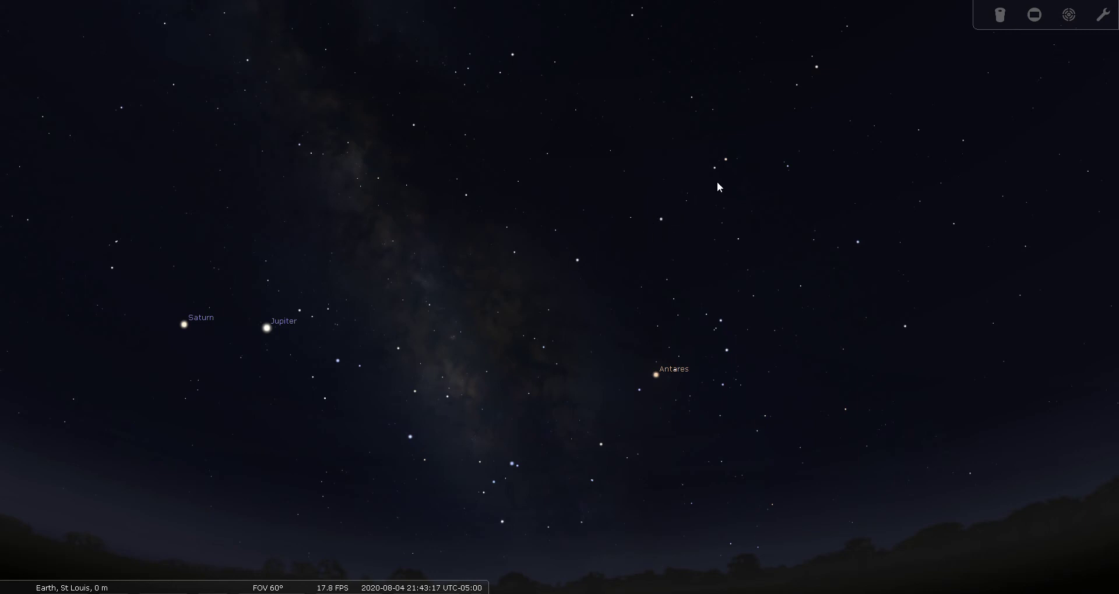
left_click_drag(637, 249, 615, 350)
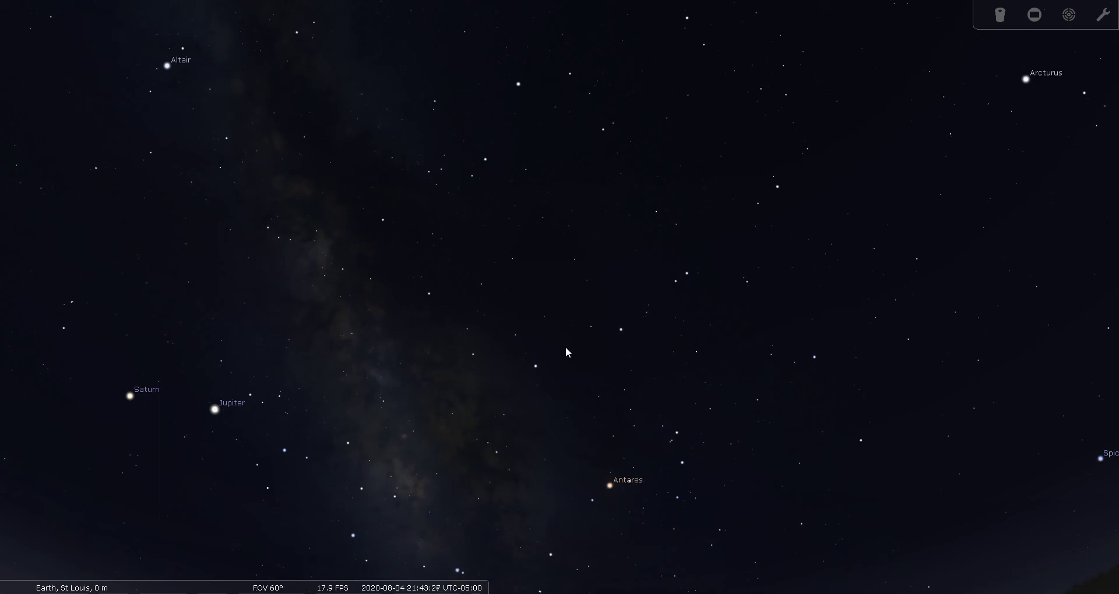
key("c")
key("v")
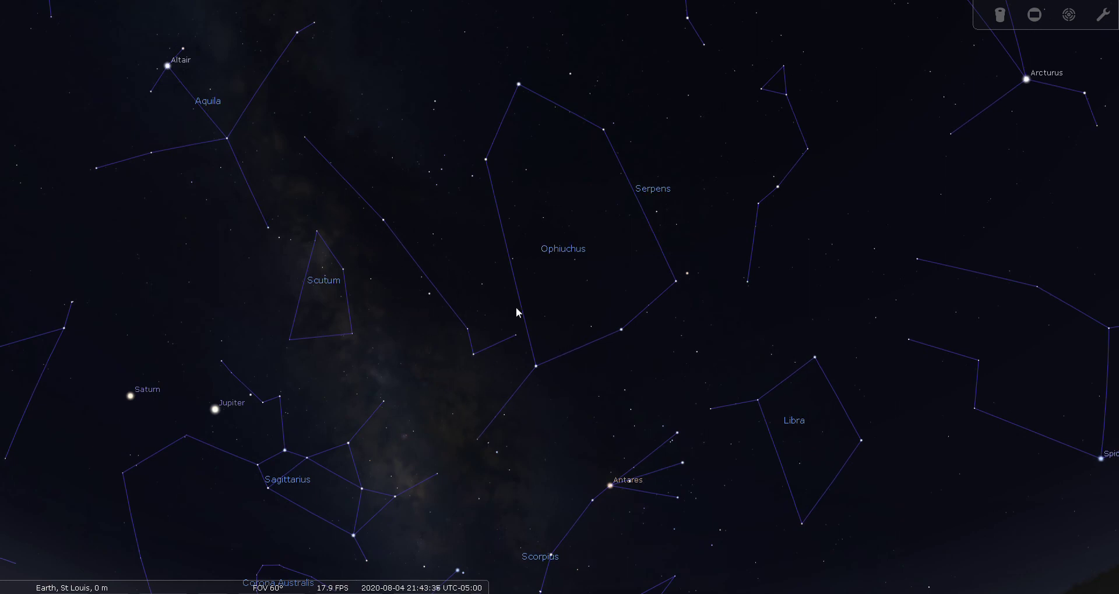
key("c")
key("v")
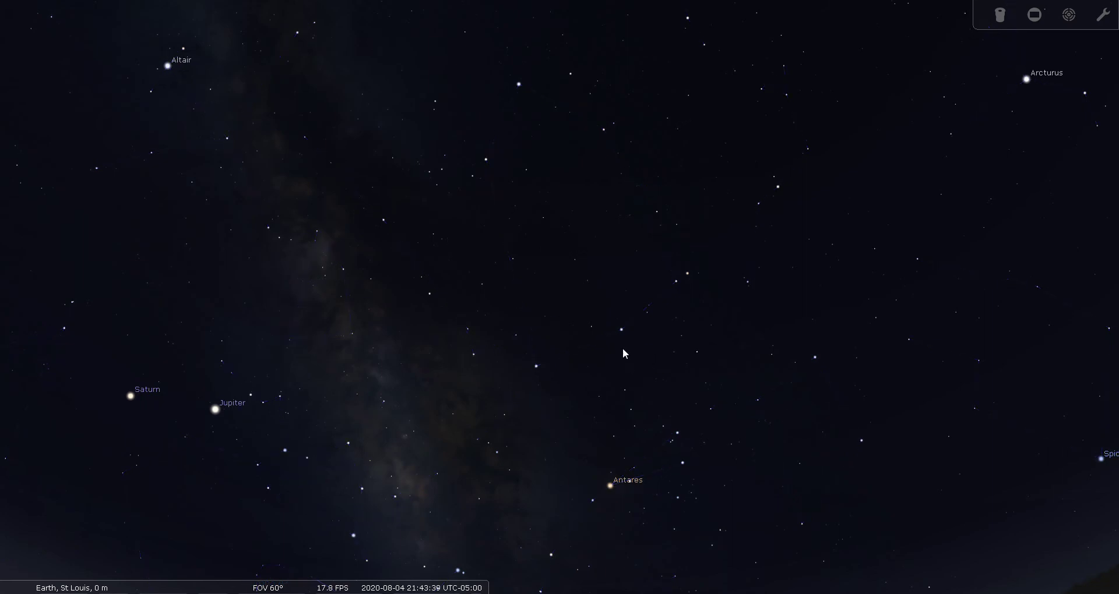
mouse_move(6, 411)
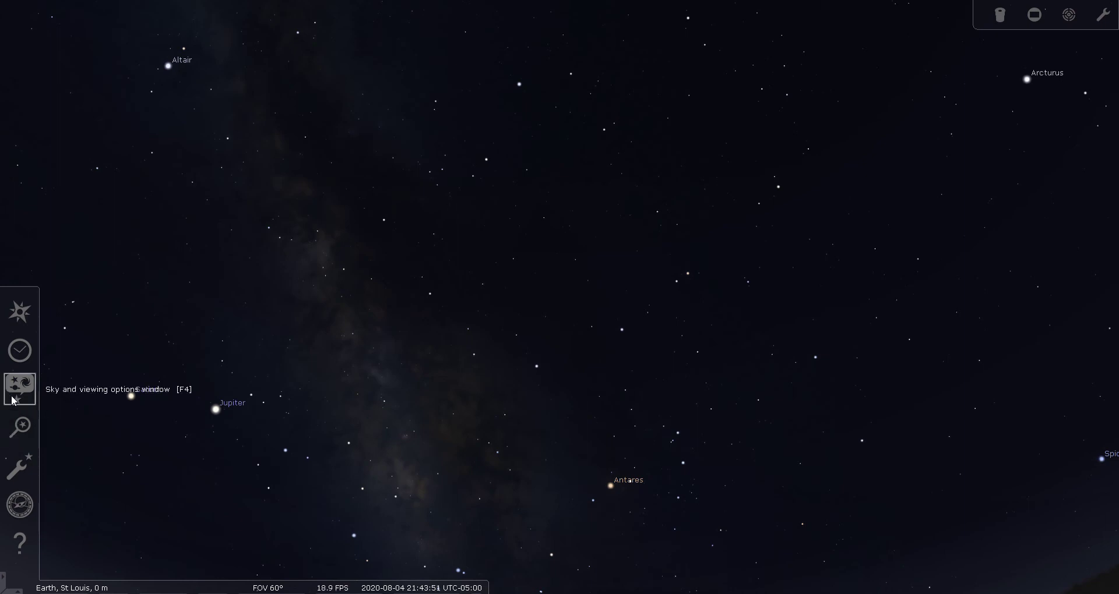
Search for and centre globular cluster M 9, framing it in the finder circles.
left_click(20, 427)
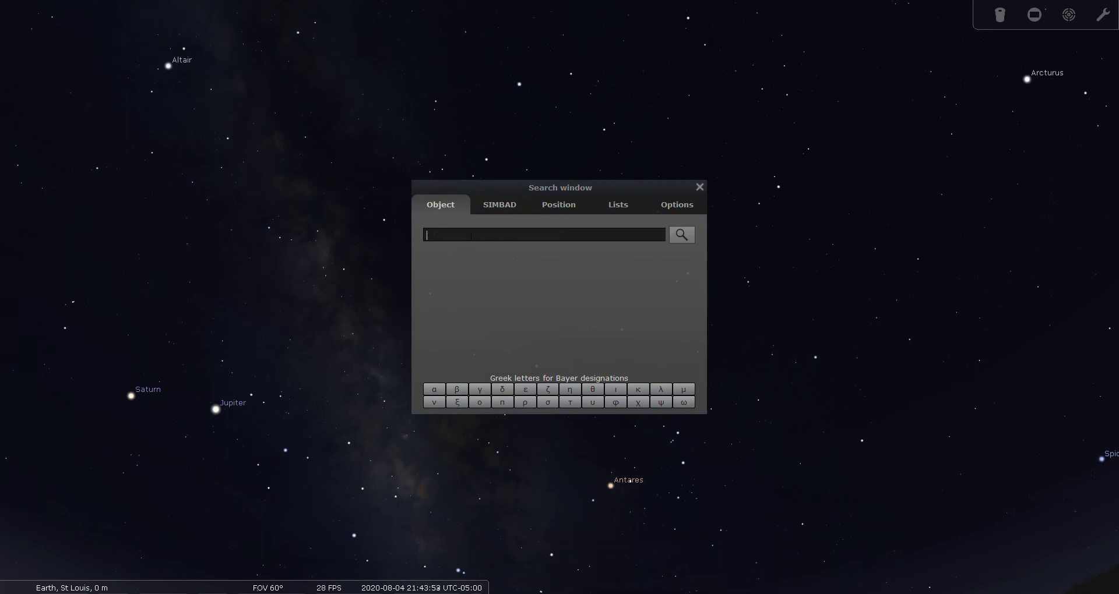
type("m9")
left_click(676, 233)
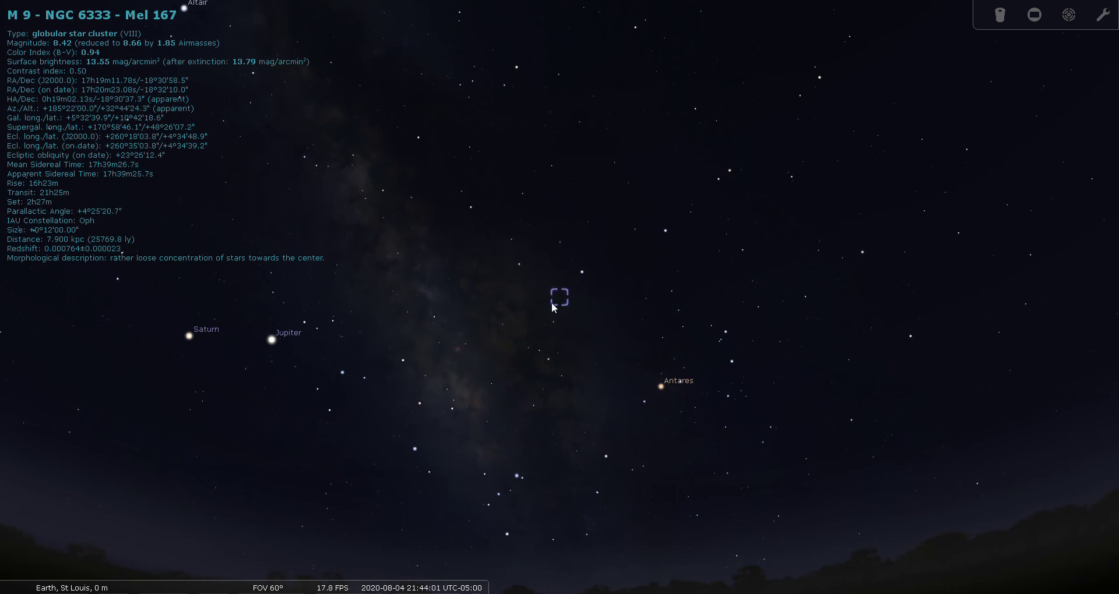
left_click(1068, 14)
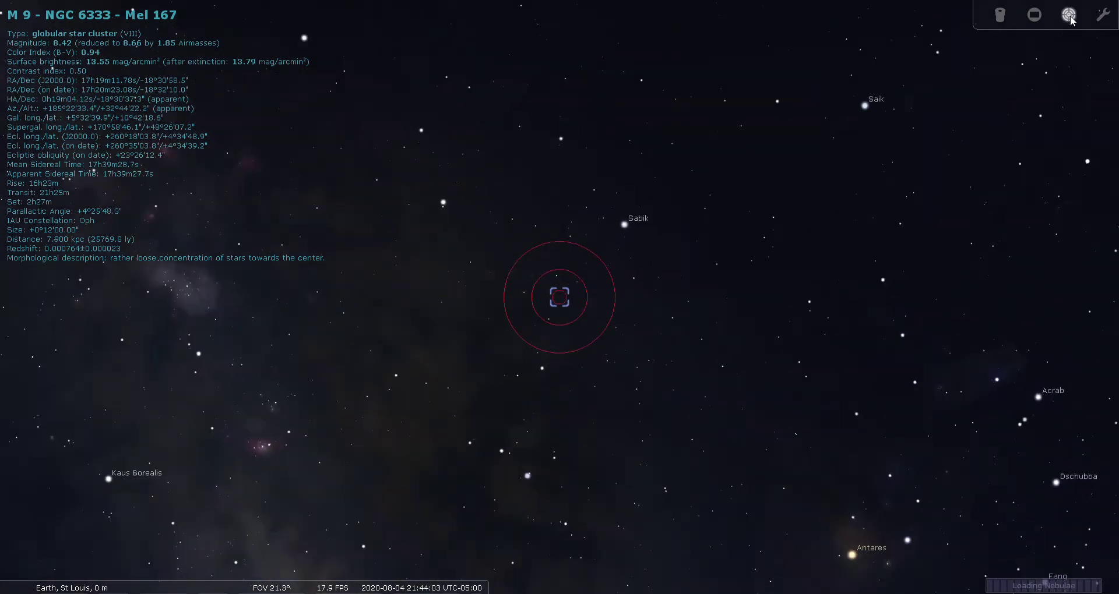
scroll(585, 312, "up", 2)
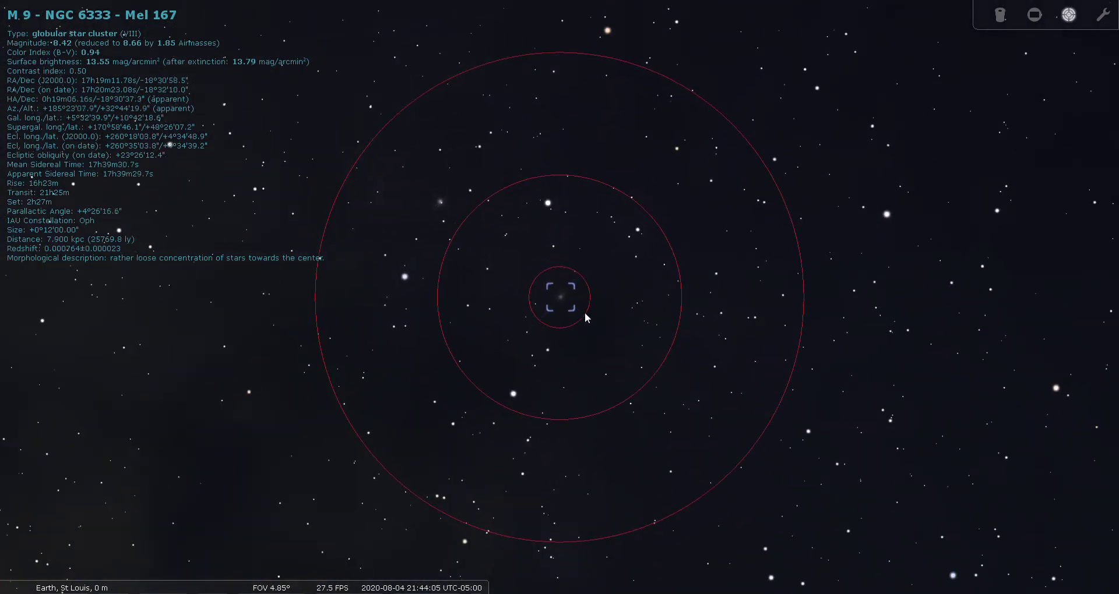
scroll(566, 296, "down", 1)
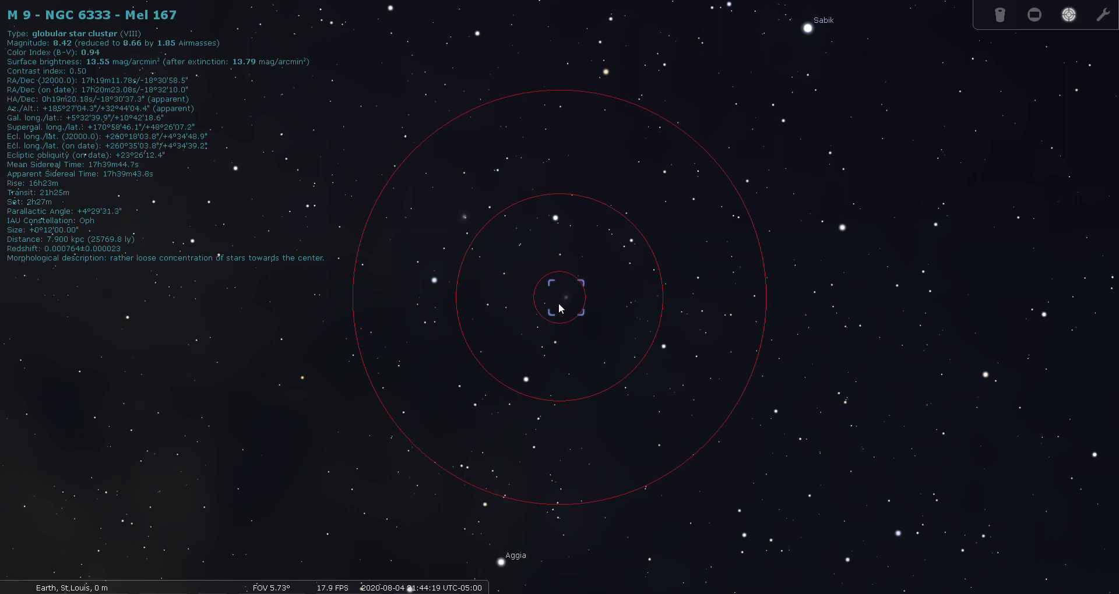
View M 9 with the 13mm Nagler then 19mm Panoptic eyepiece, then return to finder rings at 60°.
left_click(997, 15)
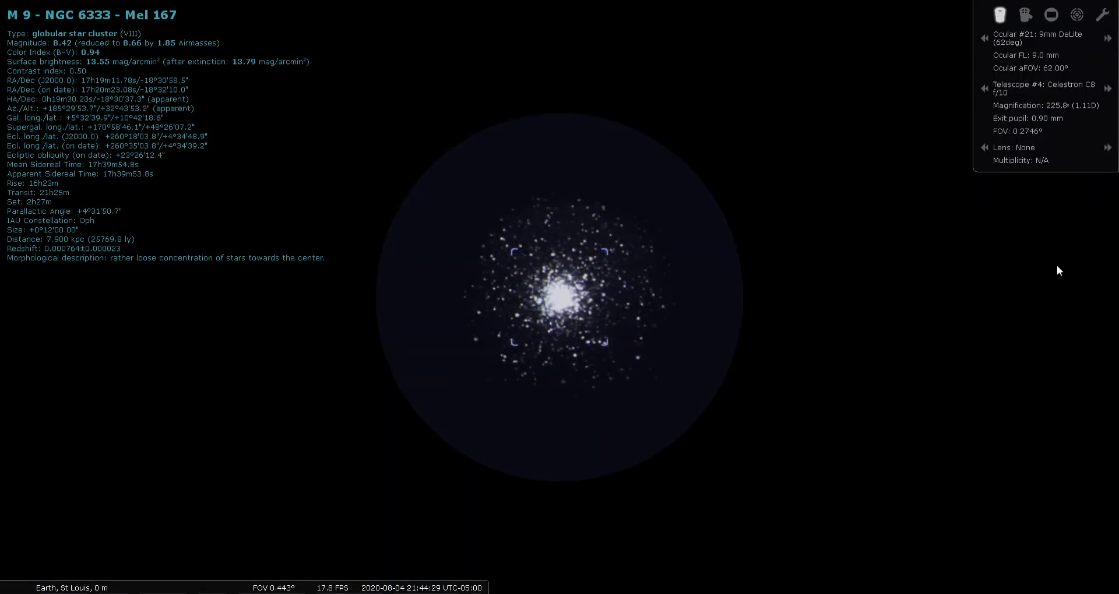
left_click(985, 37)
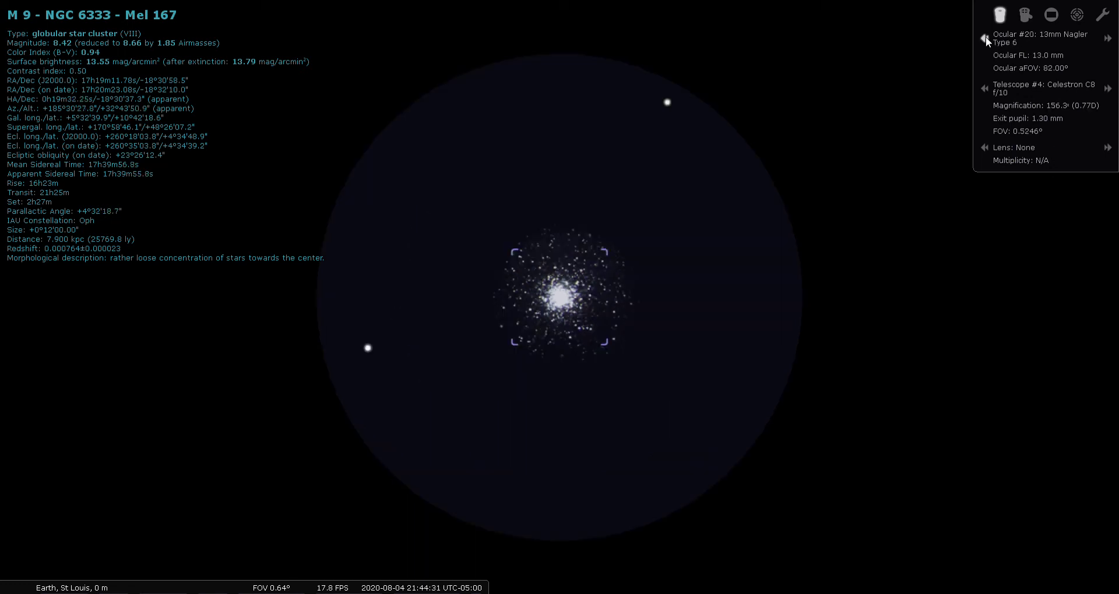
left_click(985, 38)
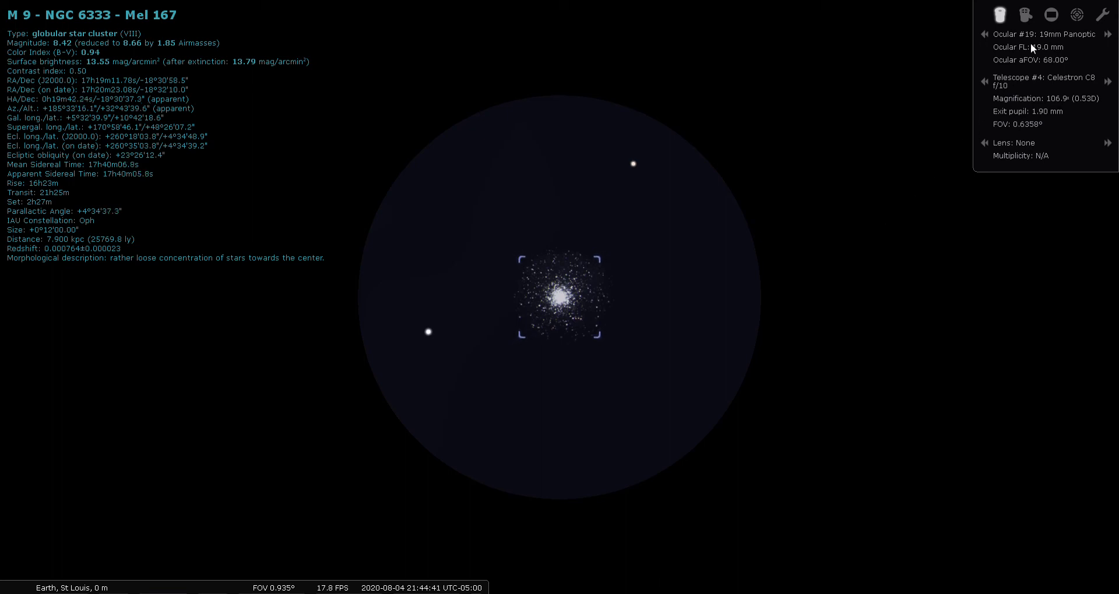
left_click(1075, 15)
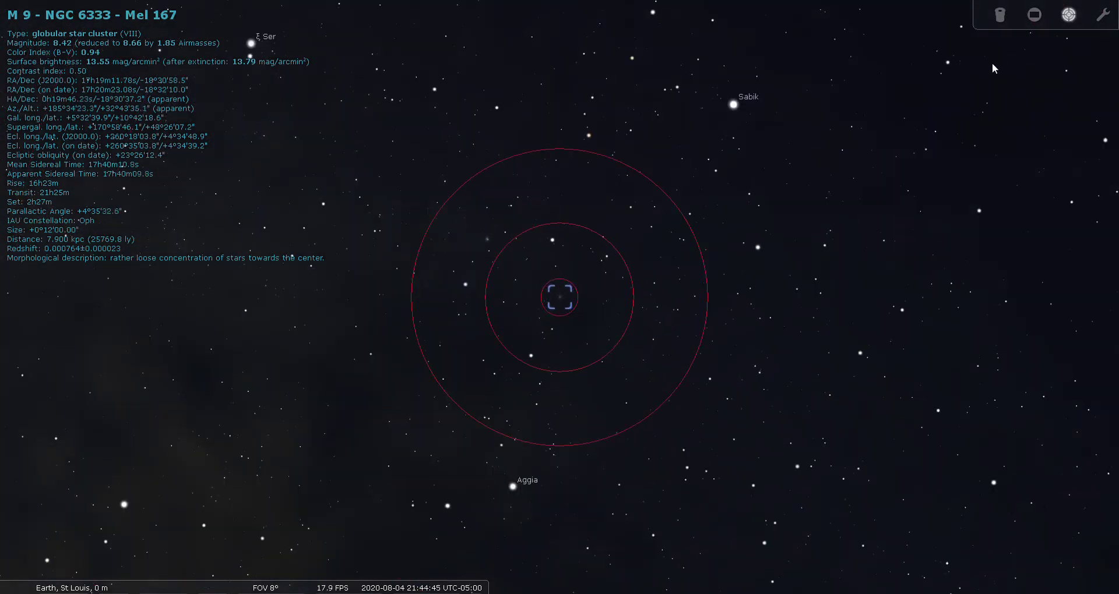
scroll(991, 68, "down", 2)
key("backslash")
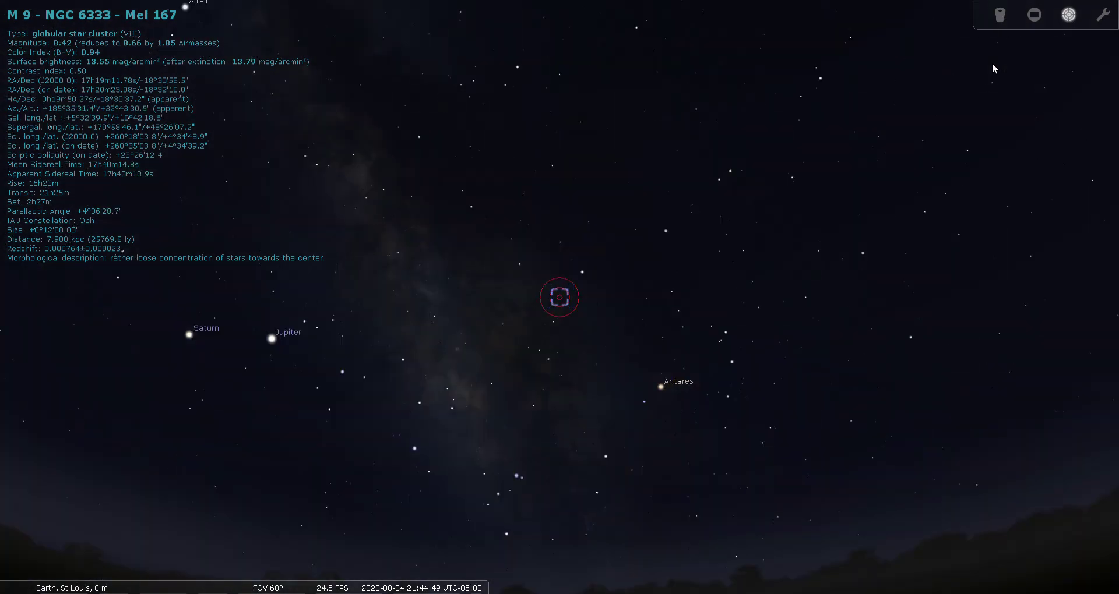
Turn off the finder rings, deselect M 9 and centre M 10 via search.
left_click(1069, 14)
right_click(170, 304)
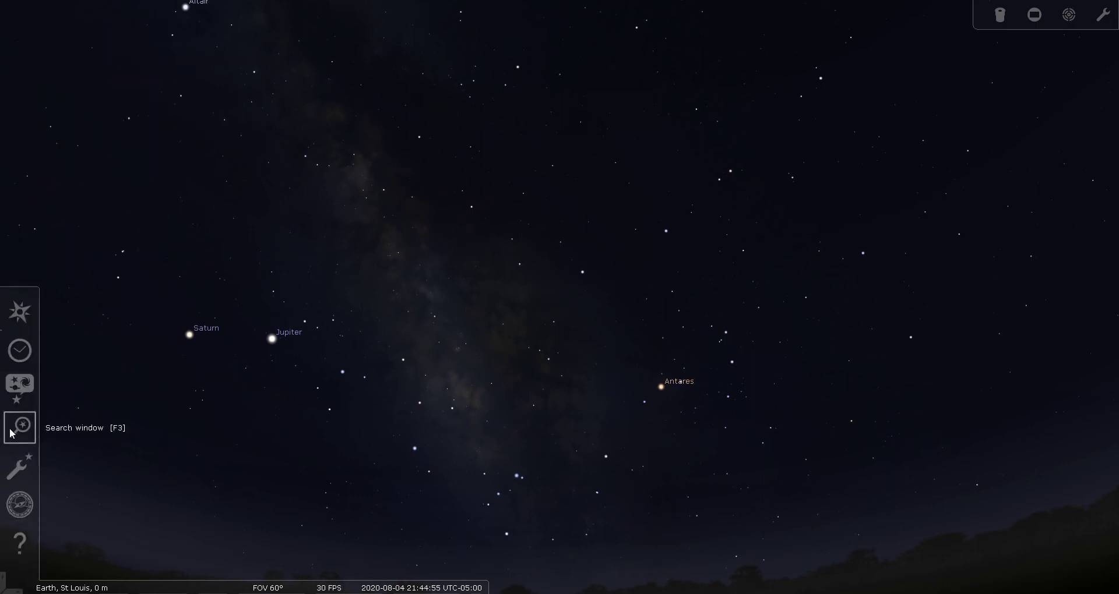
left_click(12, 427)
type("m10")
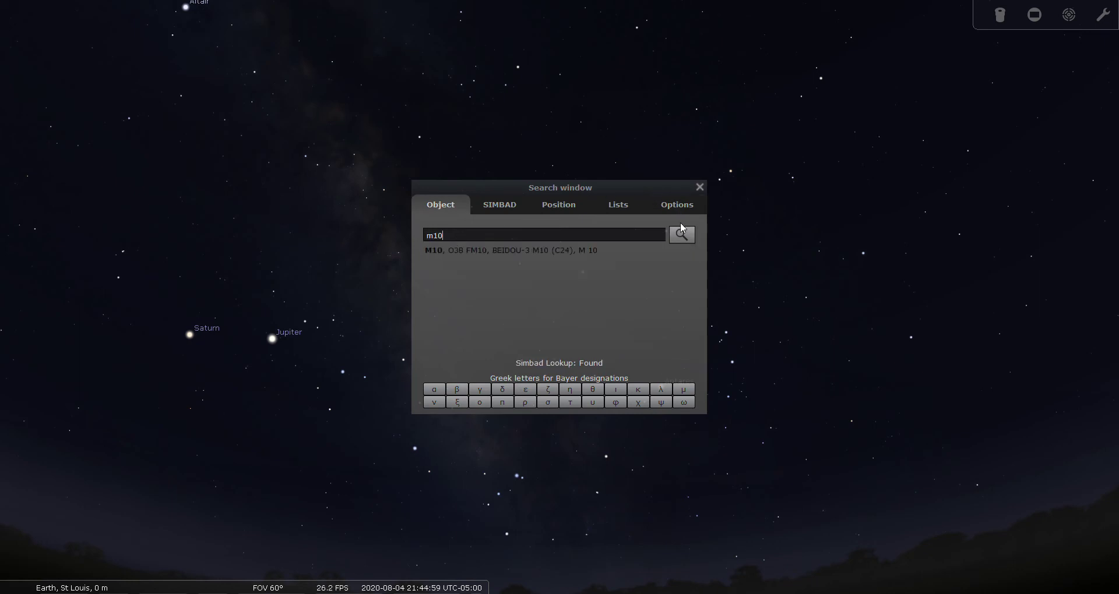
left_click(682, 236)
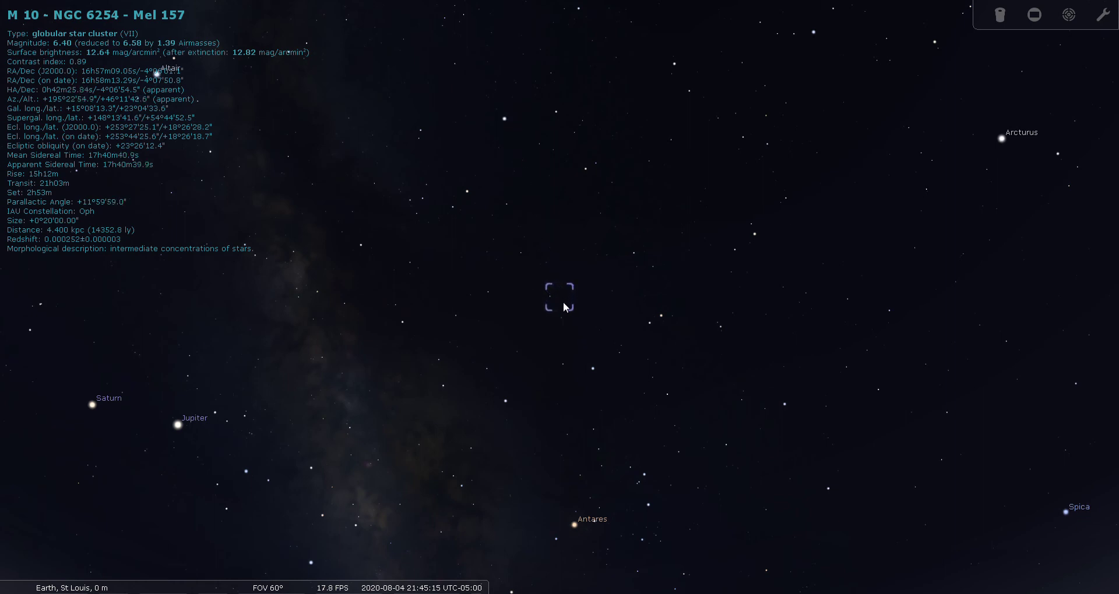
View M 10 in finder rings and eyepiece, then zoom back to 60° and deselect it.
left_click(1070, 18)
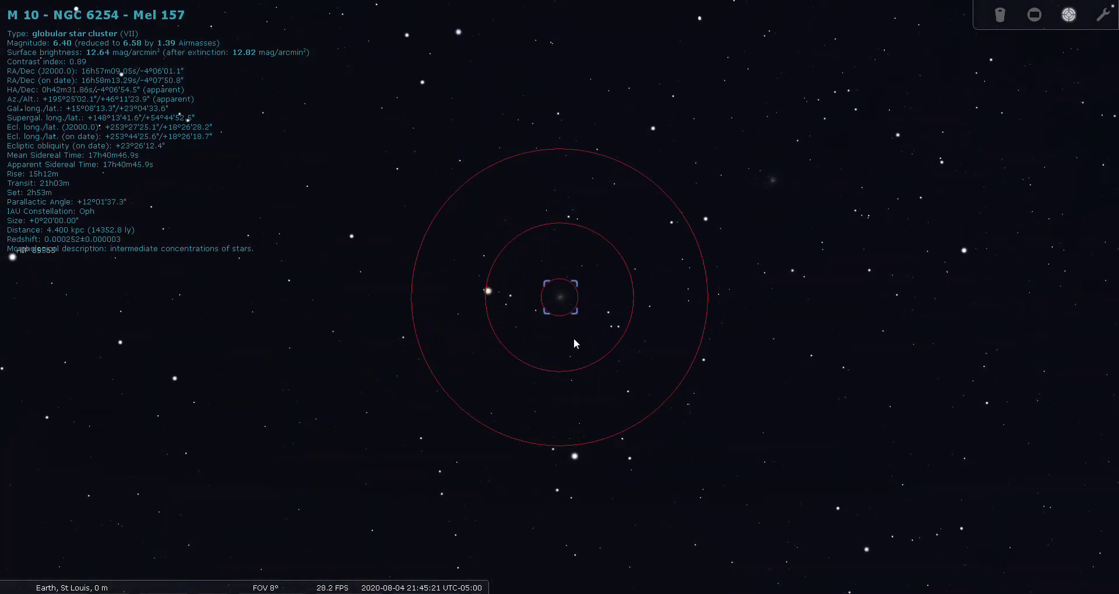
scroll(596, 353, "up", 2)
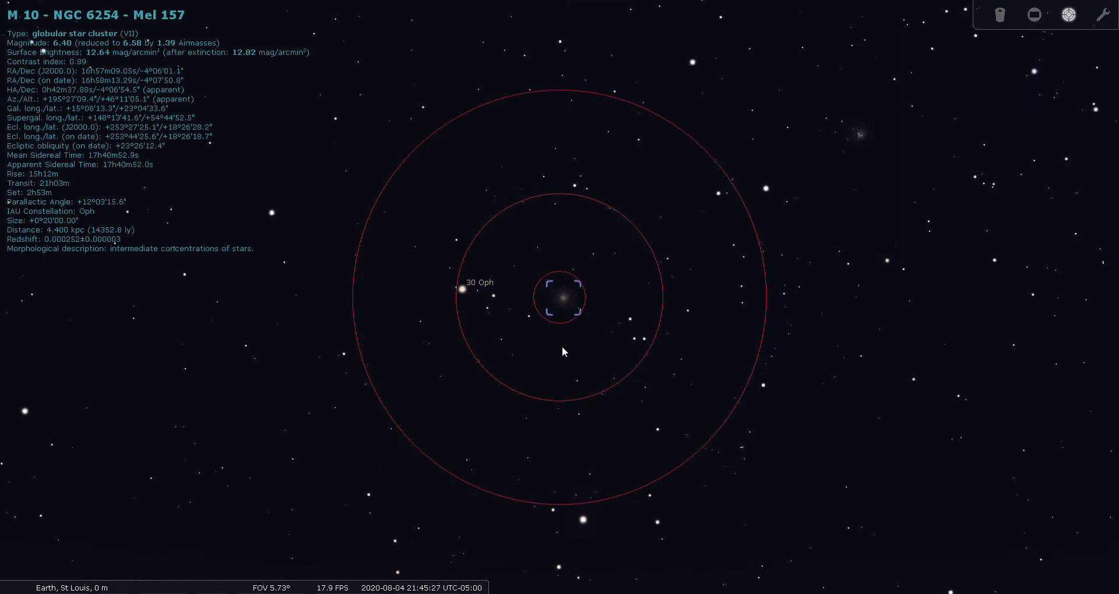
left_click(1000, 14)
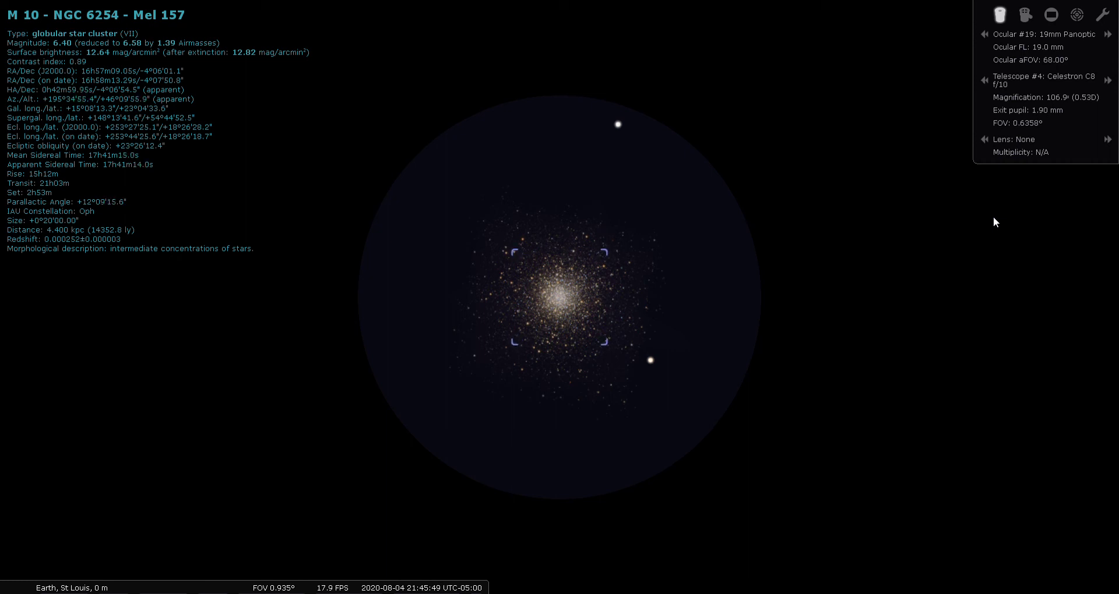
left_click(1077, 14)
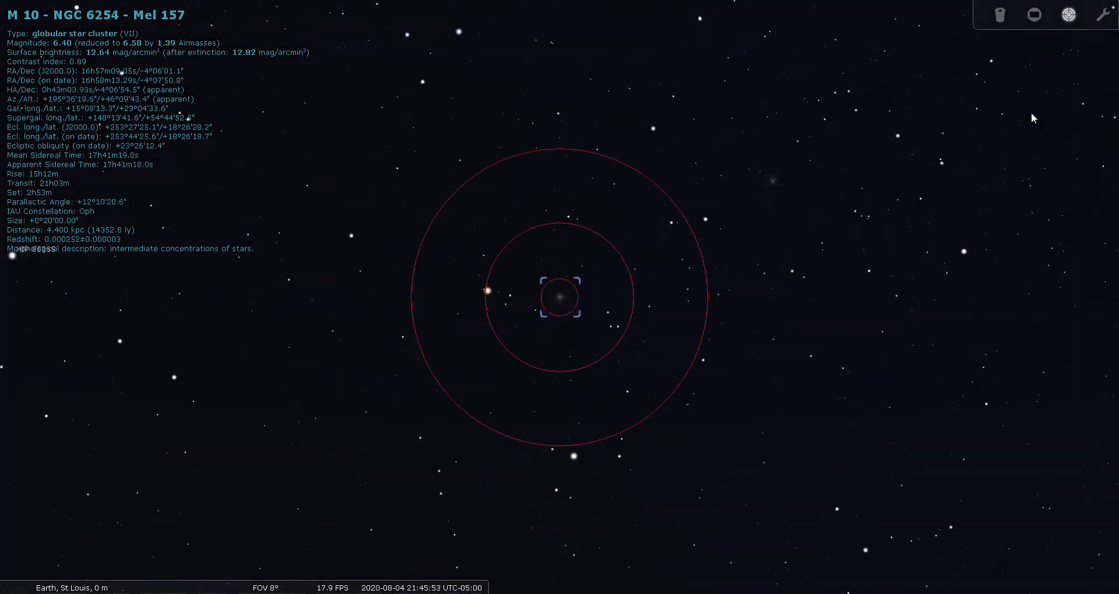
left_click(1069, 15)
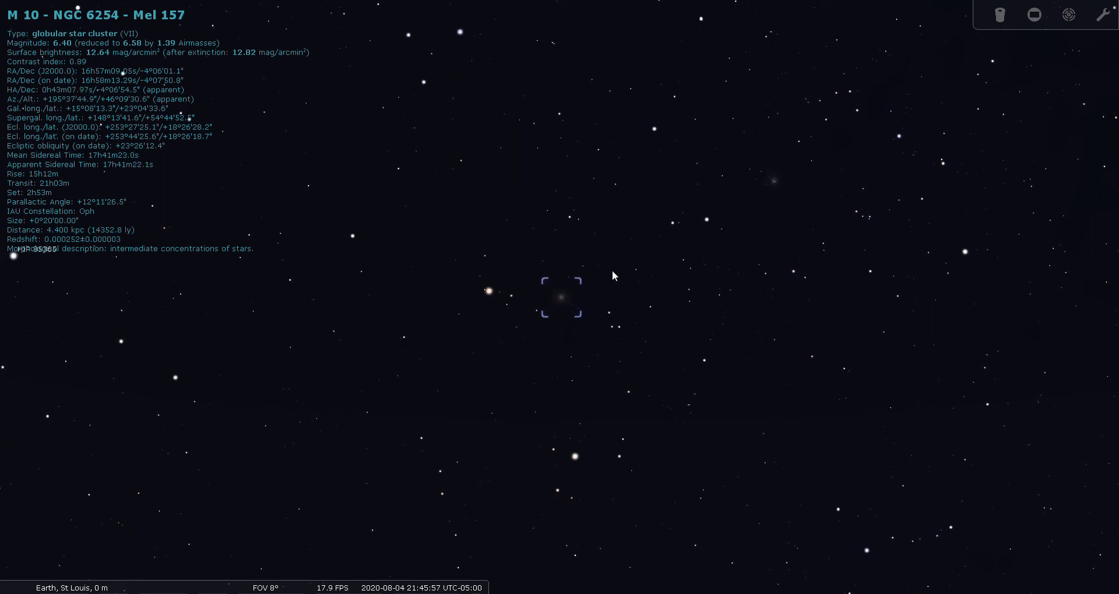
key("backslash")
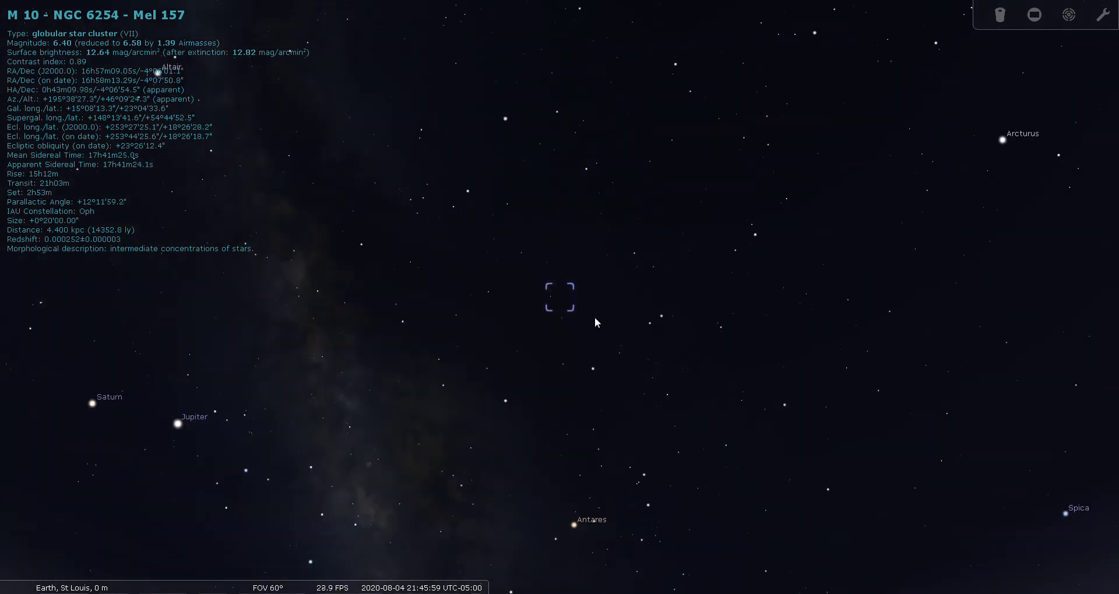
right_click(596, 321)
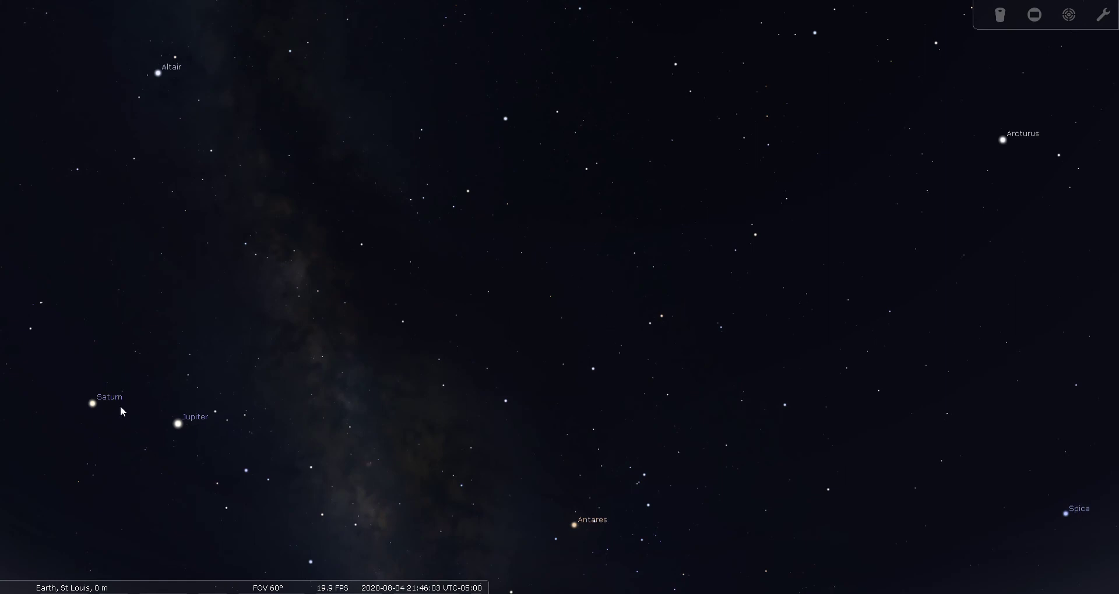
Centre M 12 via search, zoom in with finder rings, view it in the eyepiece, then return to finder rings.
mouse_move(18, 429)
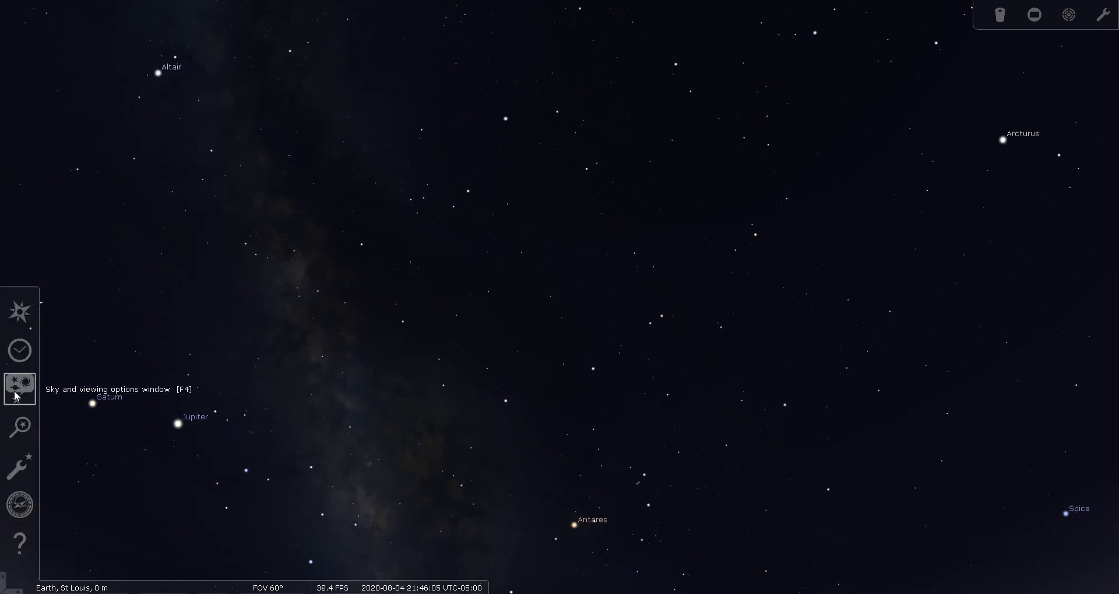
left_click(19, 426)
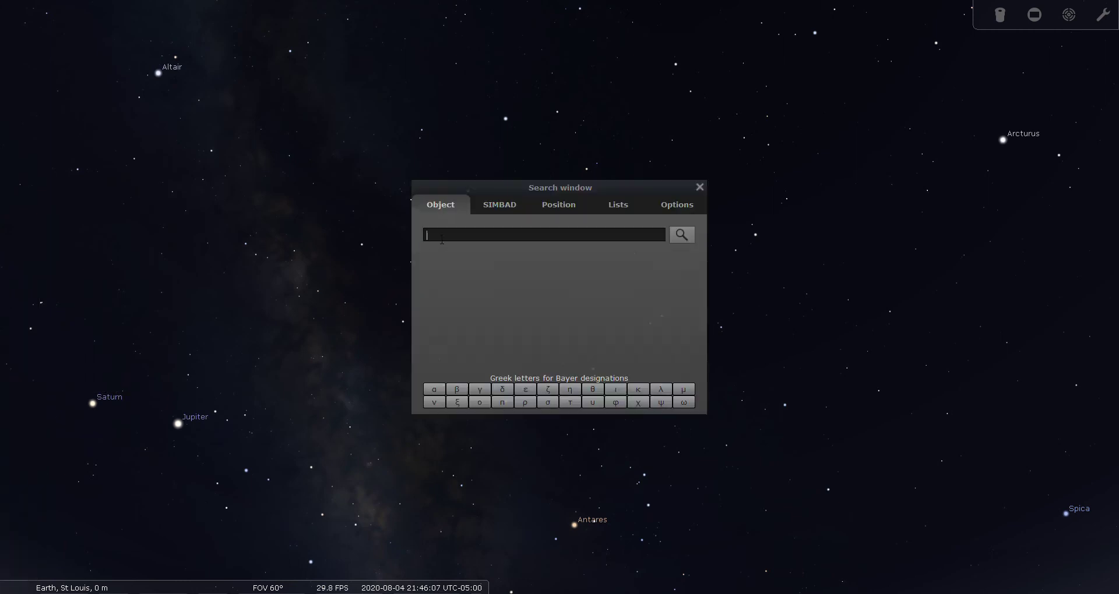
type("m12")
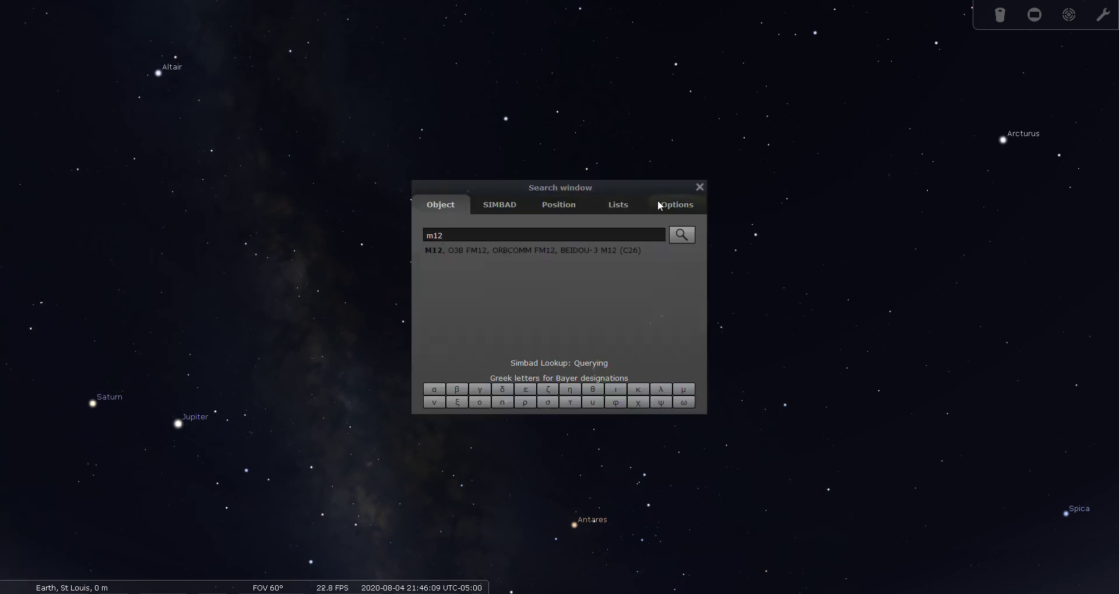
left_click(682, 235)
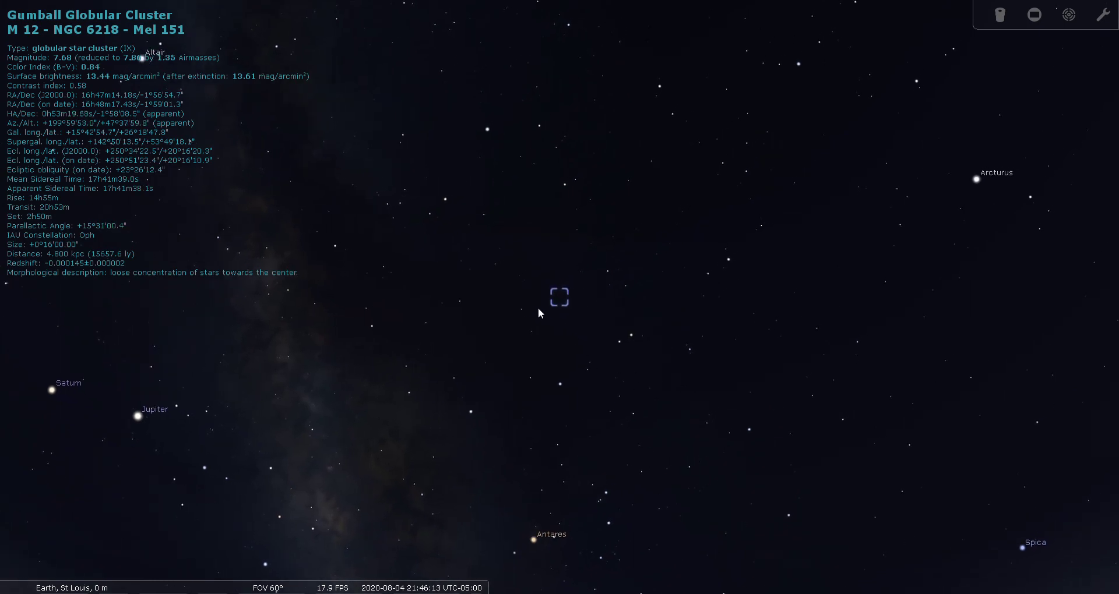
key("slash")
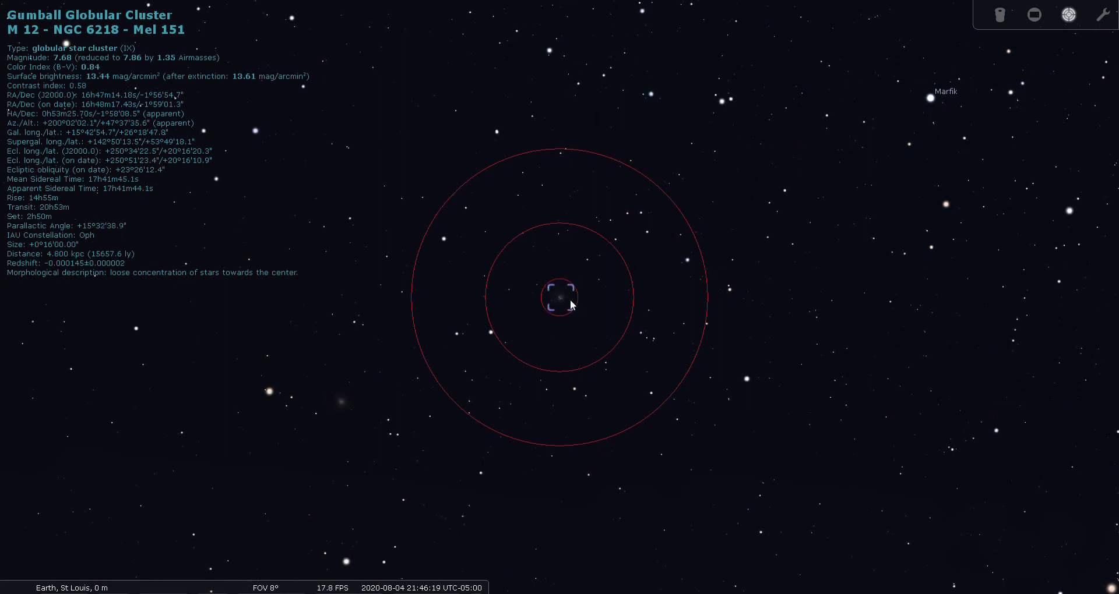
scroll(436, 445, "up", 2)
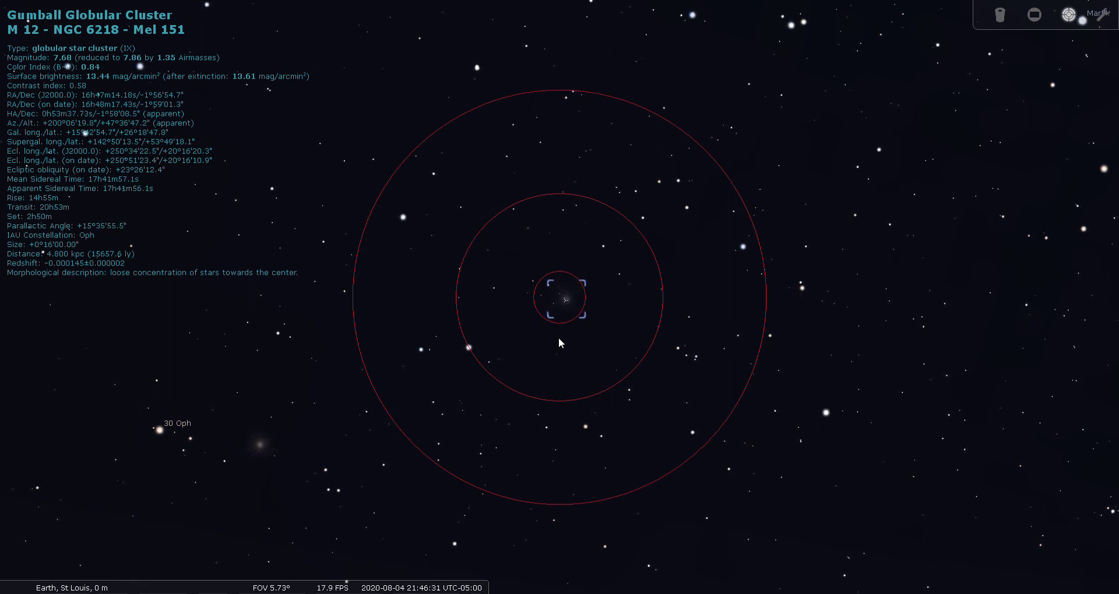
left_click(997, 17)
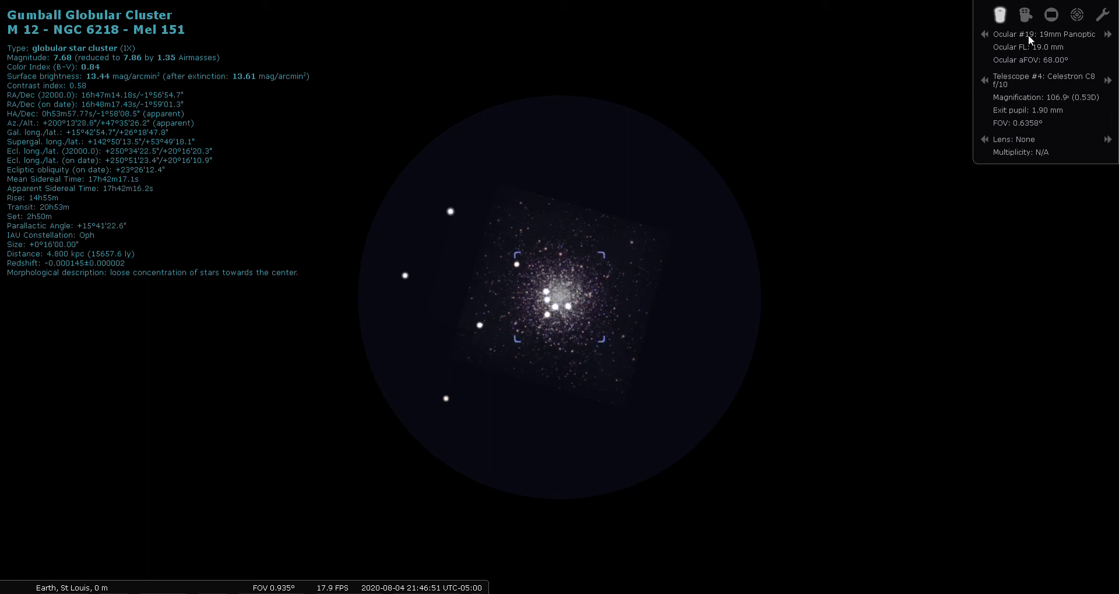
left_click(1073, 21)
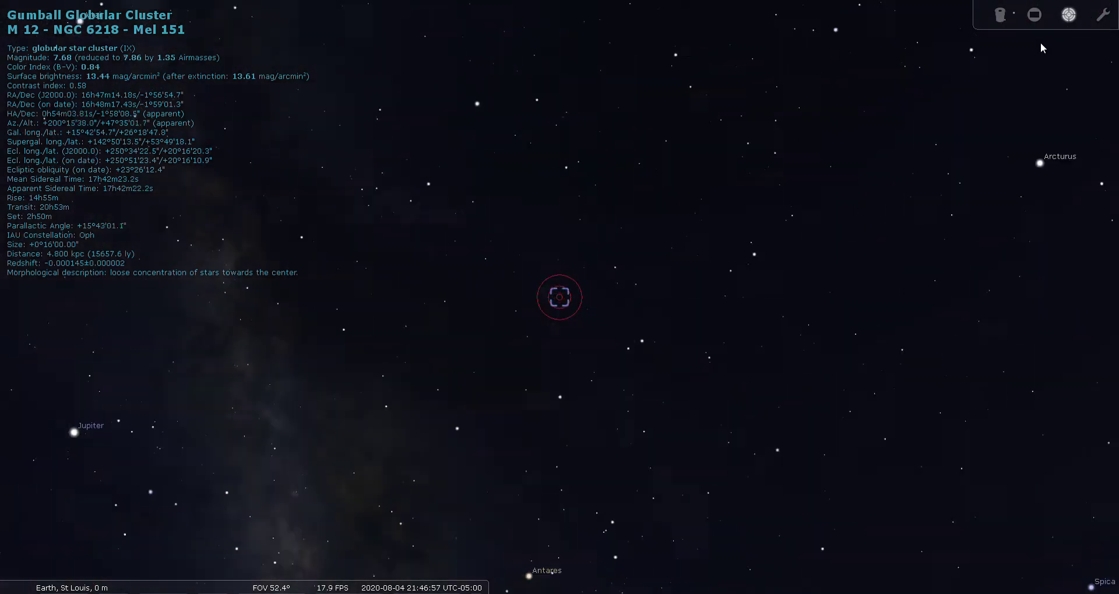
Turn off finder rings, deselect M 12, and briefly toggle constellation lines and names.
left_click(1070, 18)
right_click(712, 191)
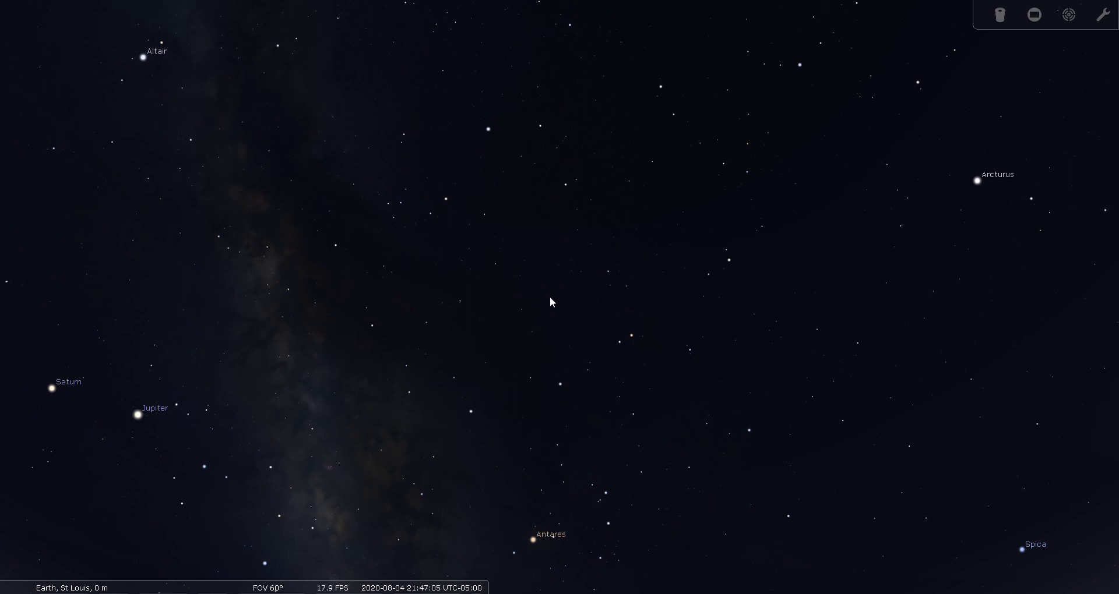
key("c")
key("v")
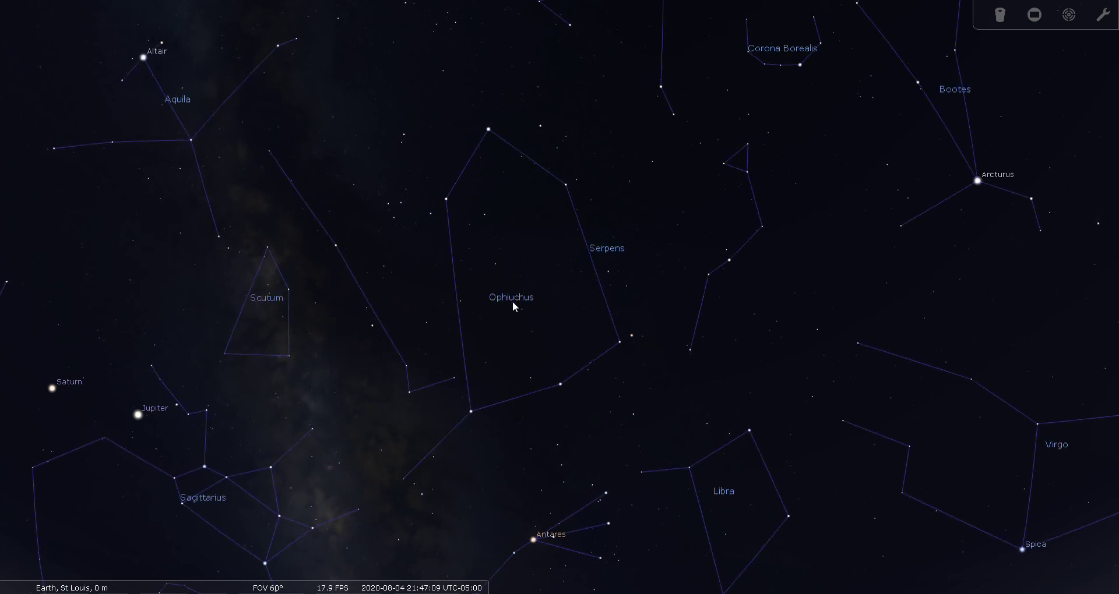
key("v")
key("c")
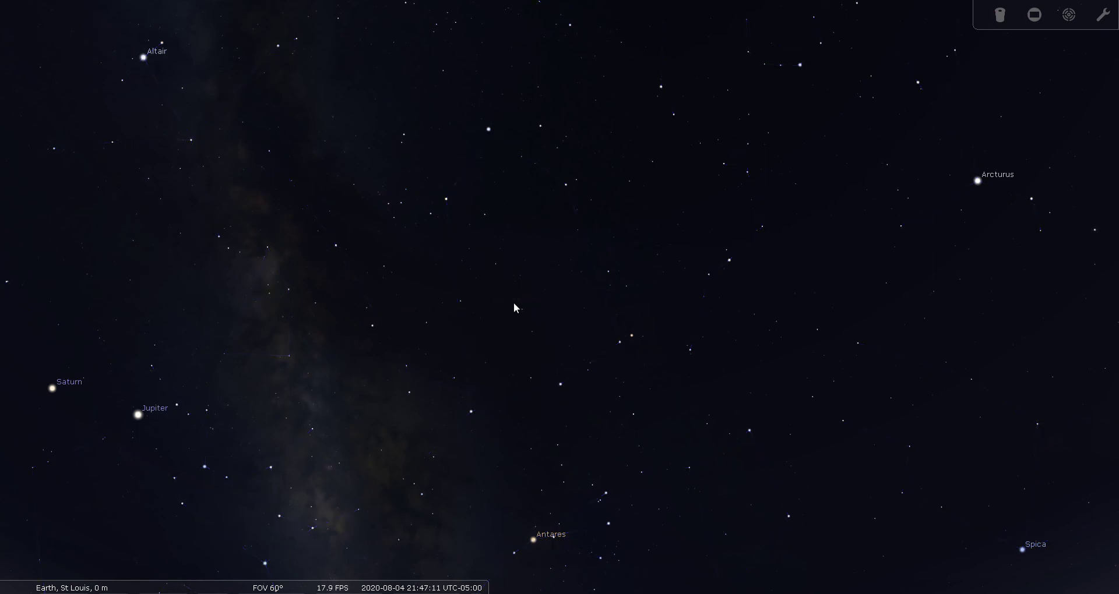
mouse_move(6, 403)
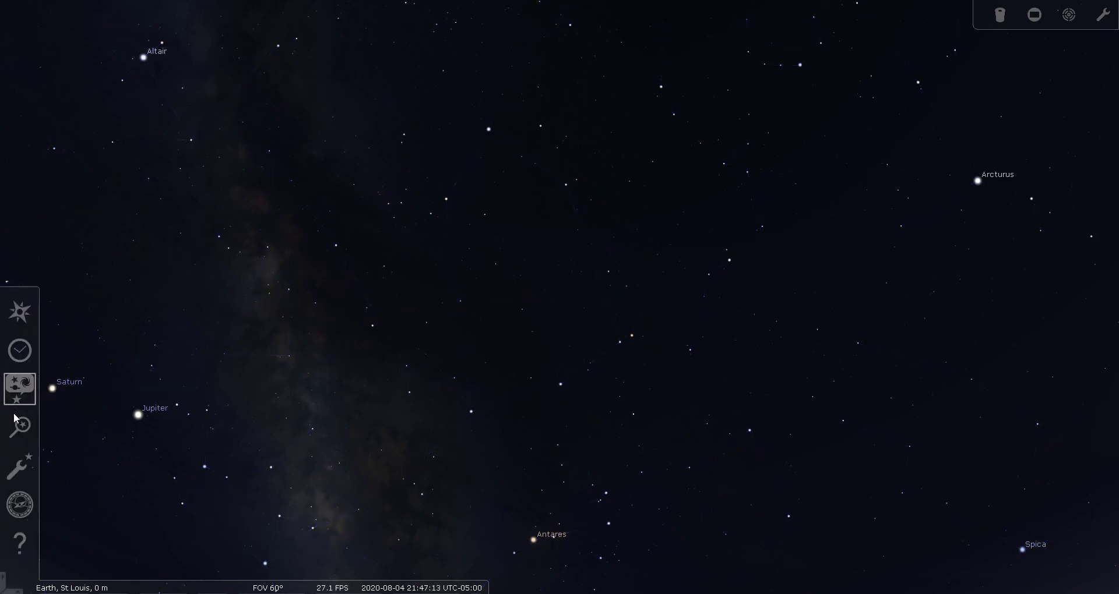
Centre M 14, view it in finder rings and eyepiece, then zoom out with the Telrad rings on.
left_click(17, 426)
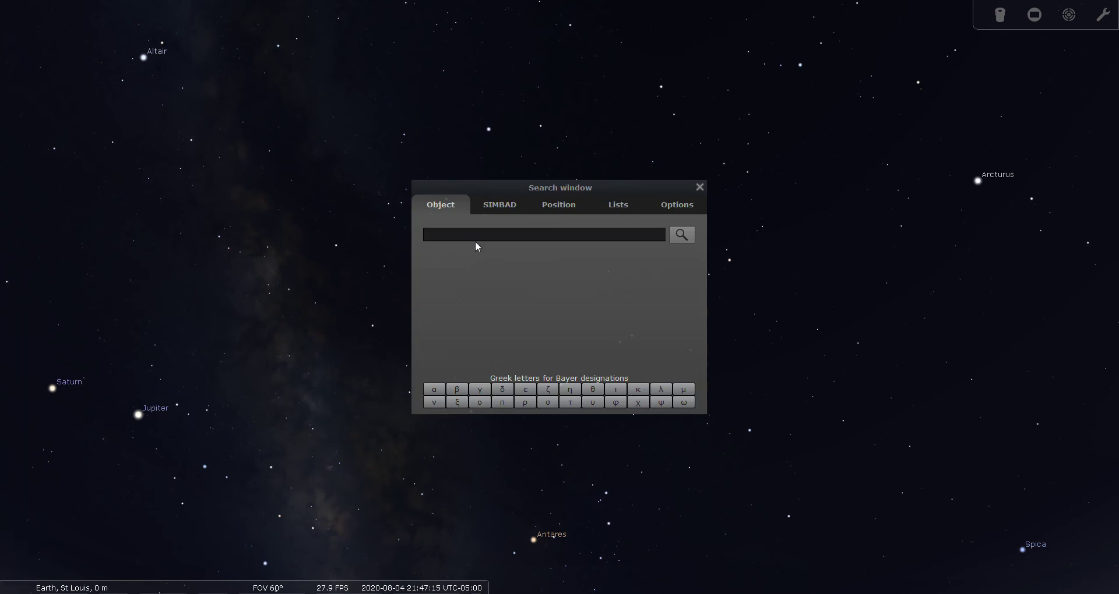
type("m14")
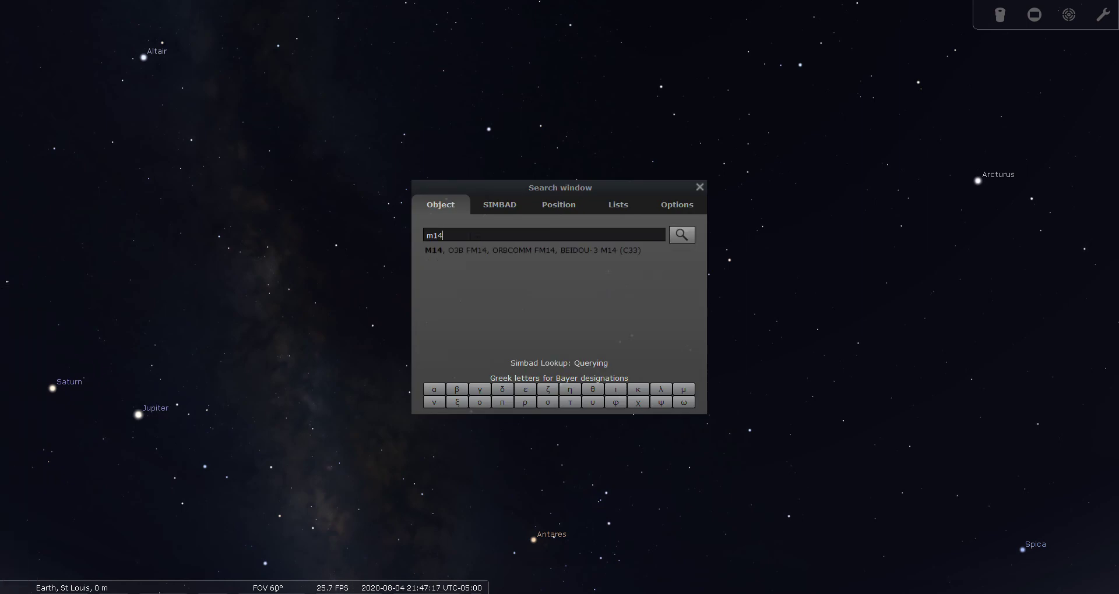
left_click(681, 235)
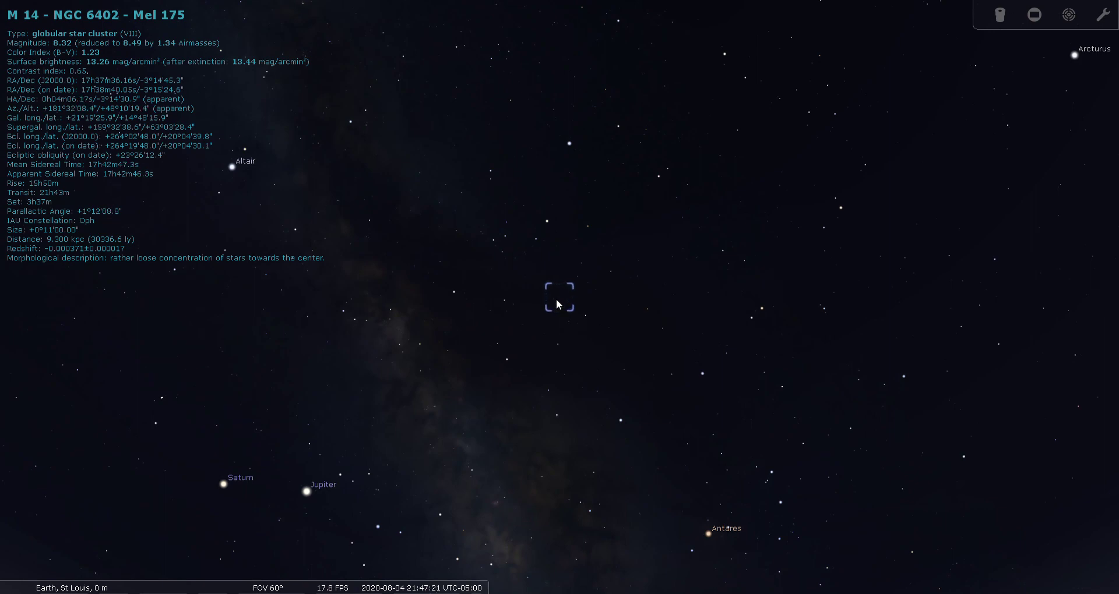
left_click(1068, 15)
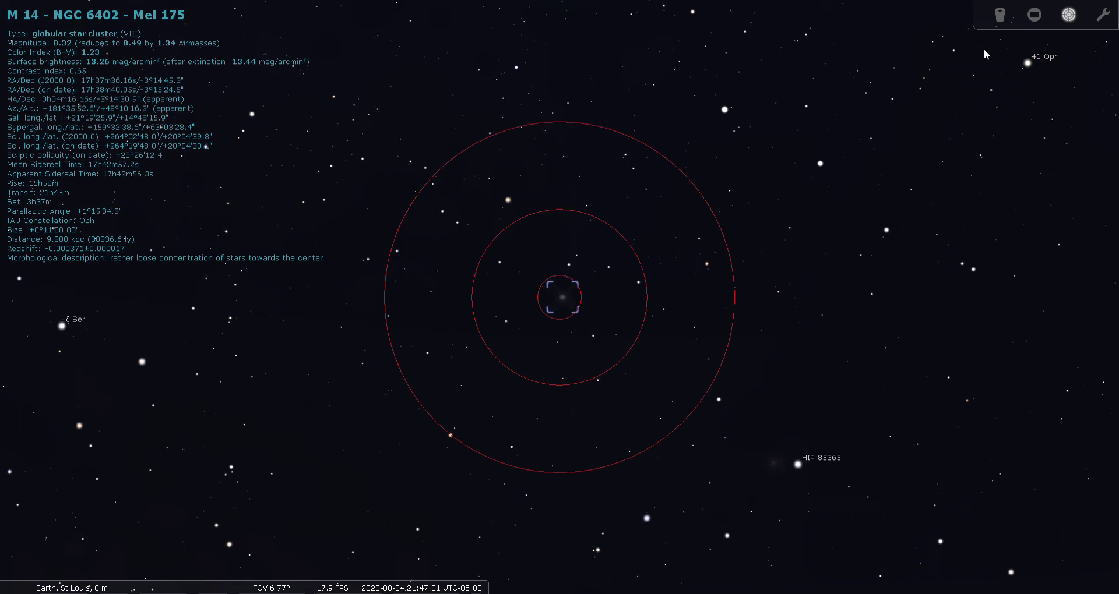
left_click(1000, 15)
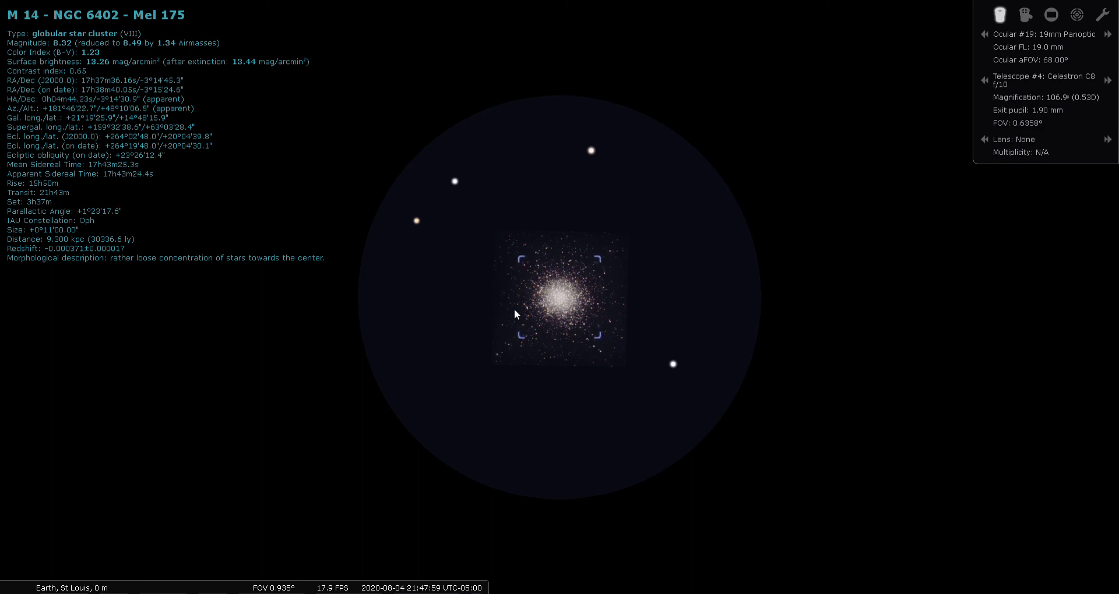
left_click(1077, 15)
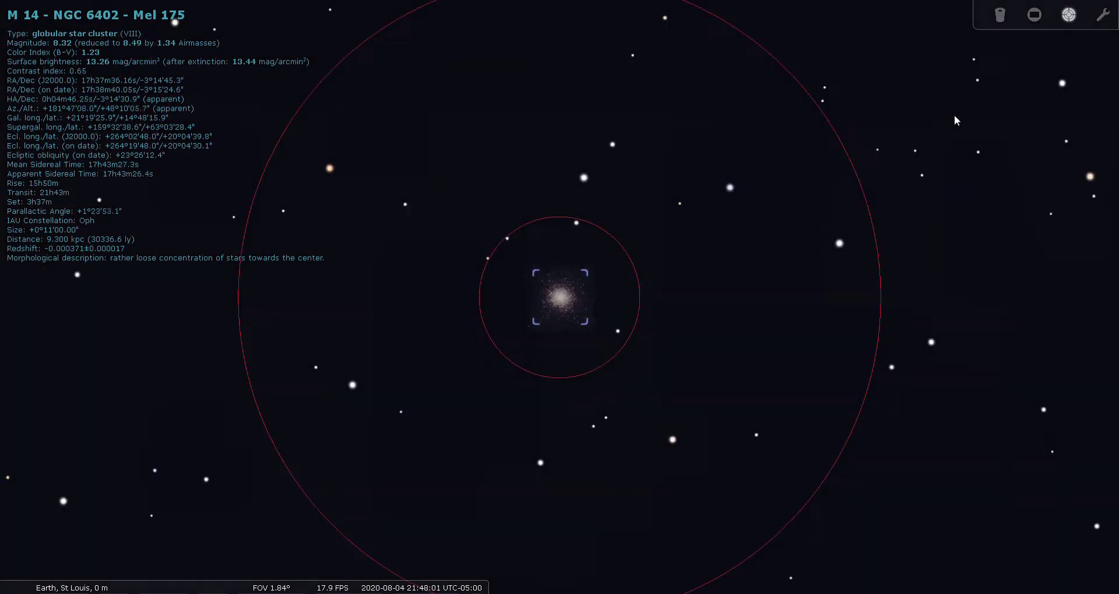
scroll(953, 114, "down", 5)
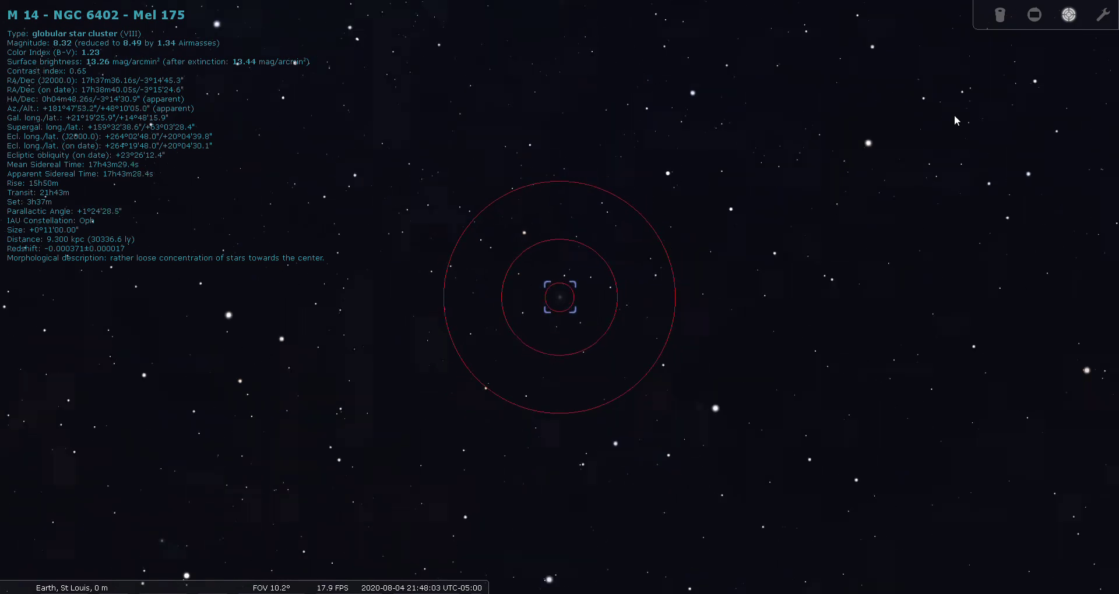
scroll(953, 114, "down", 2)
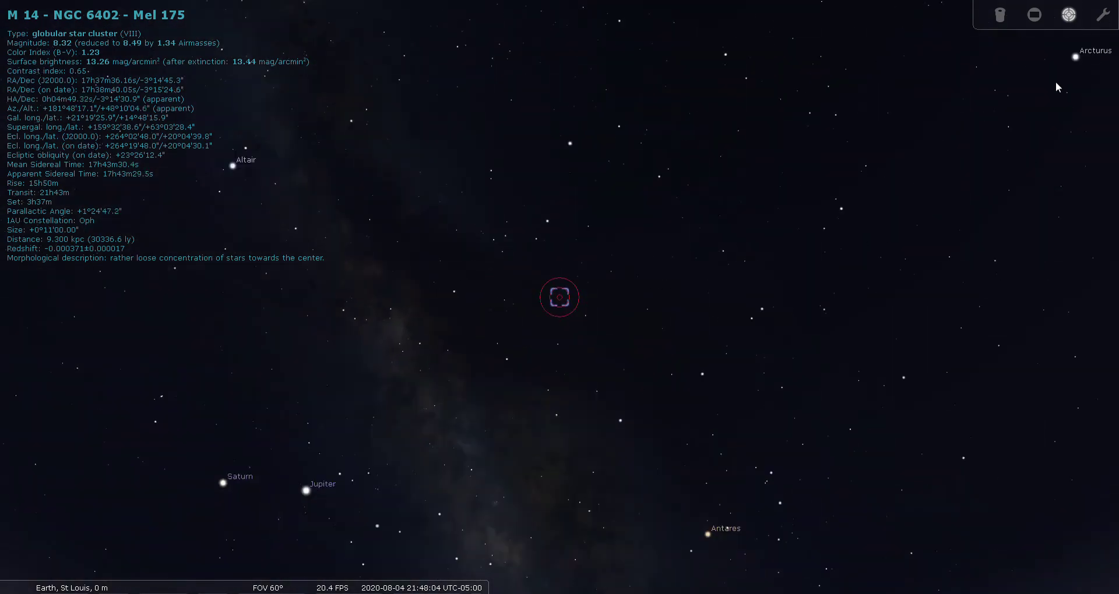
Turn off the Telrad circles, deselect M 14 and centre M 19 via search.
left_click(1068, 14)
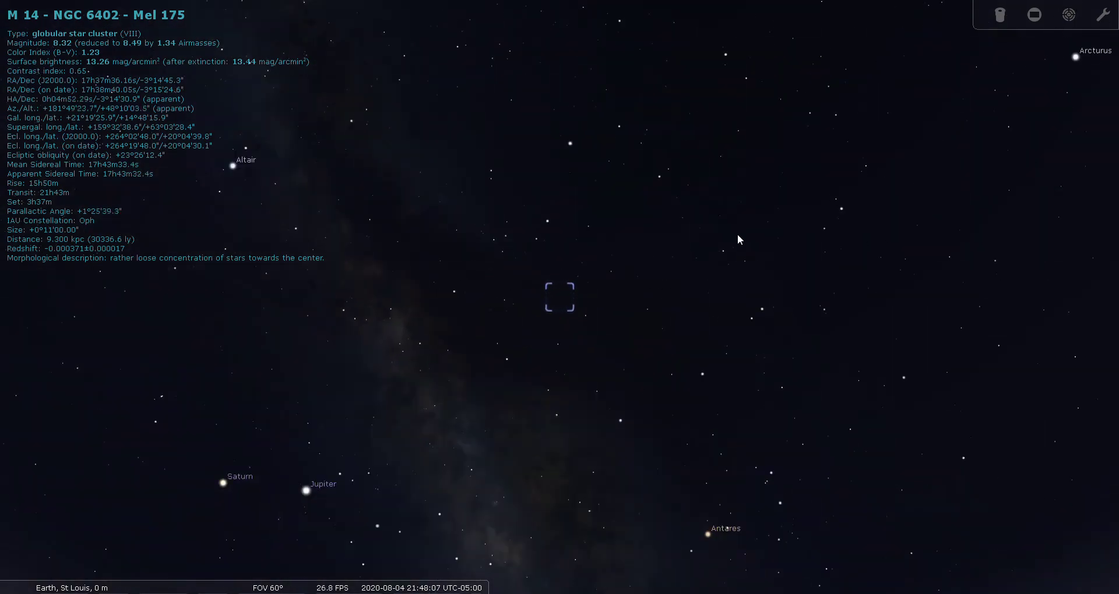
right_click(694, 241)
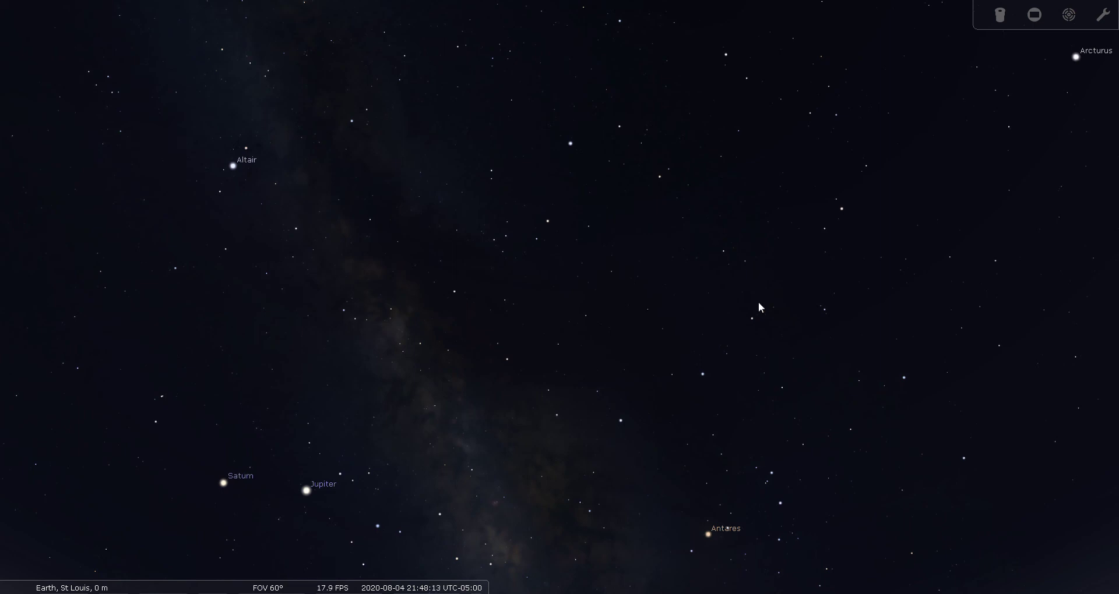
mouse_move(20, 464)
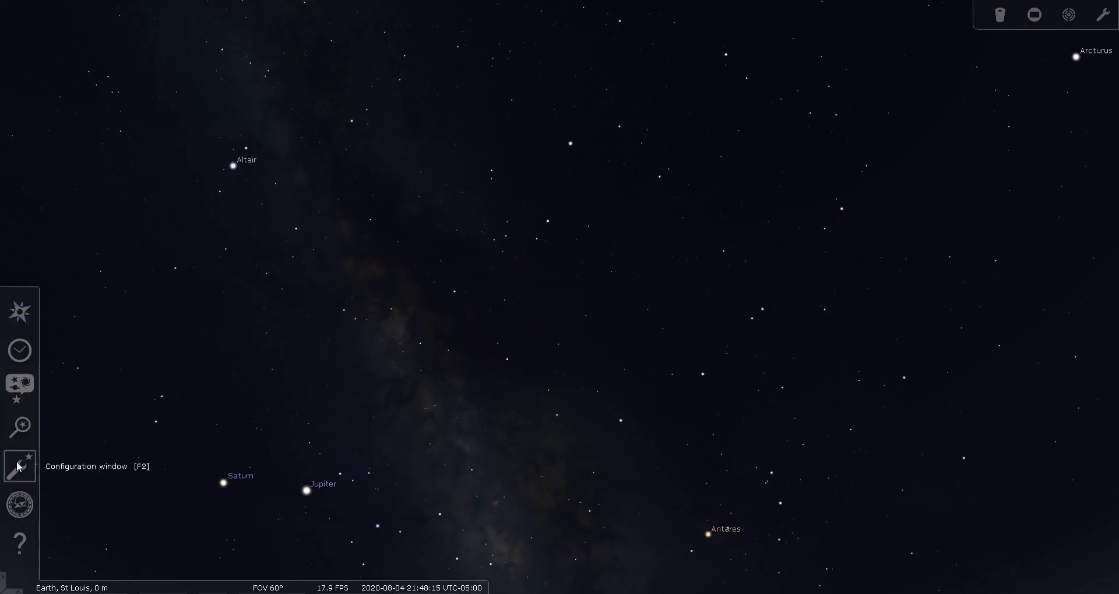
left_click(20, 434)
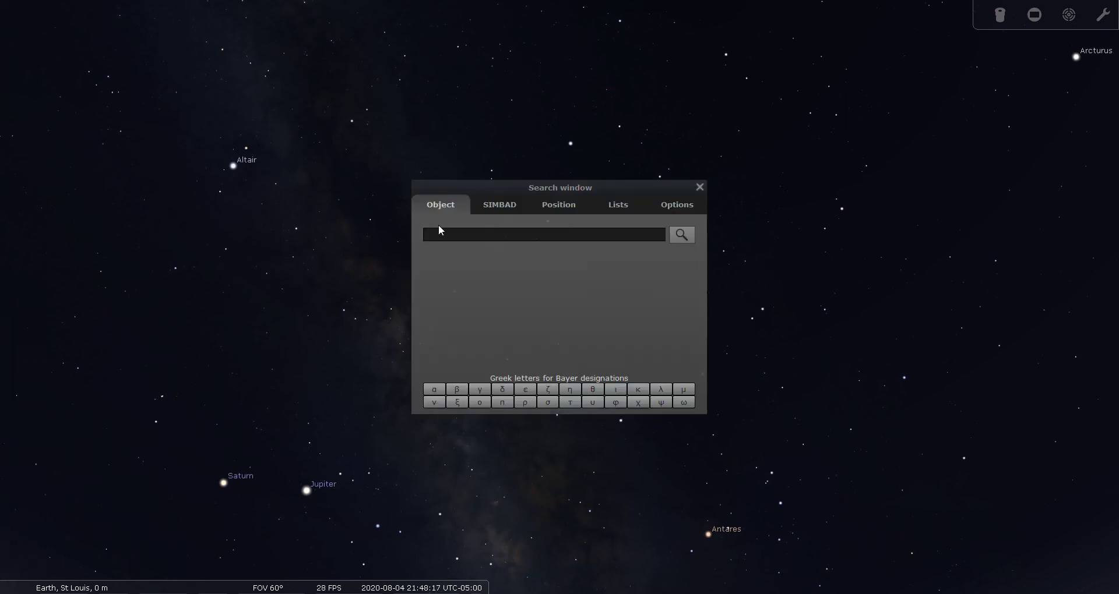
type("m19")
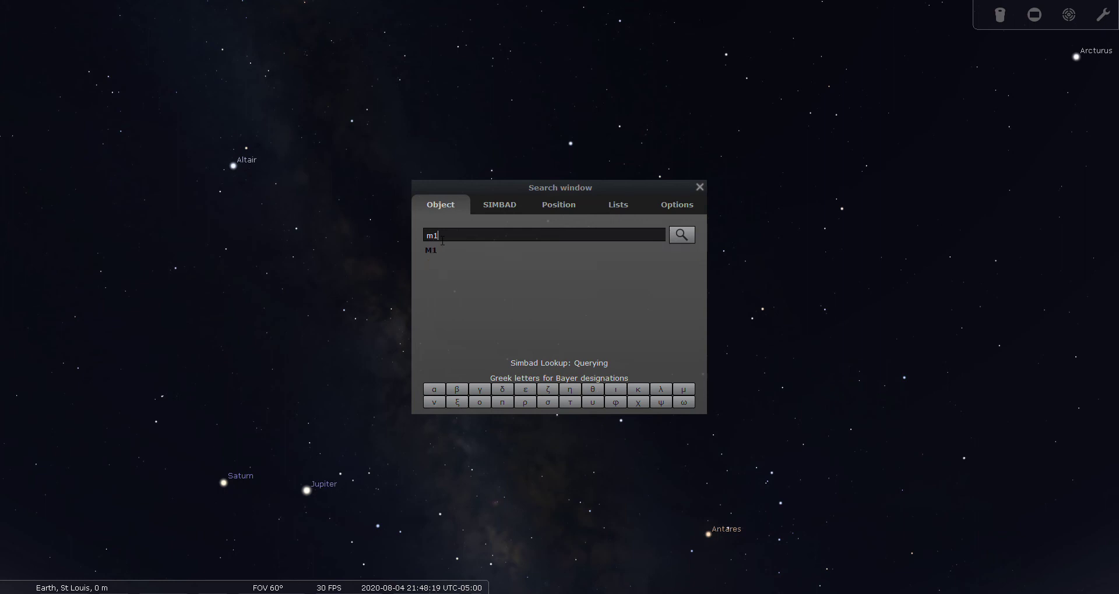
left_click(683, 235)
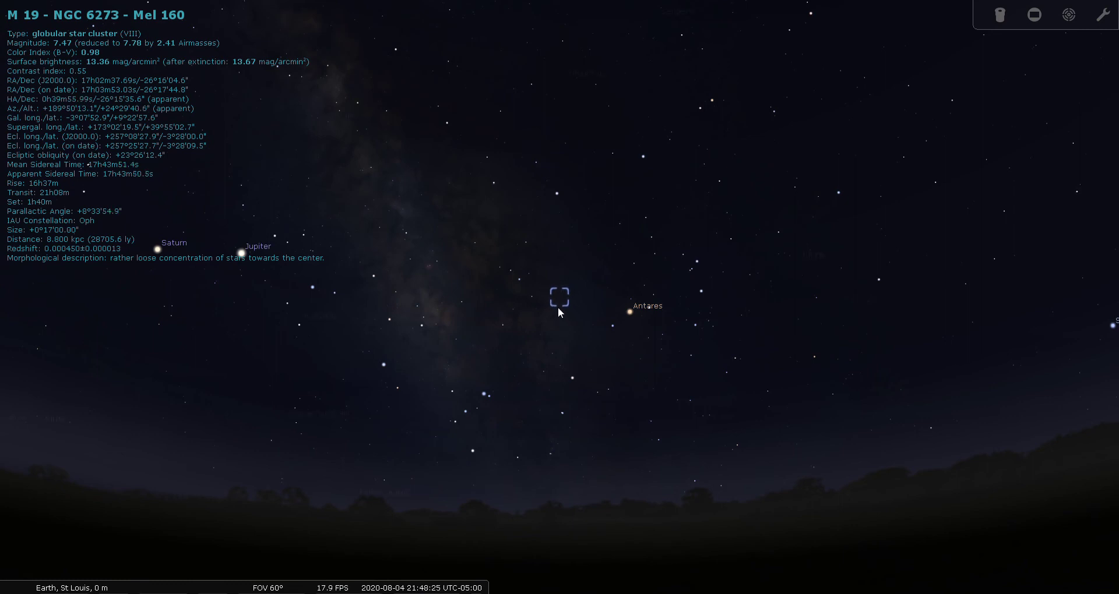
Briefly toggle constellation boundaries and names, then zoom in on M 19 inside the Telrad circles.
key("b")
key("v")
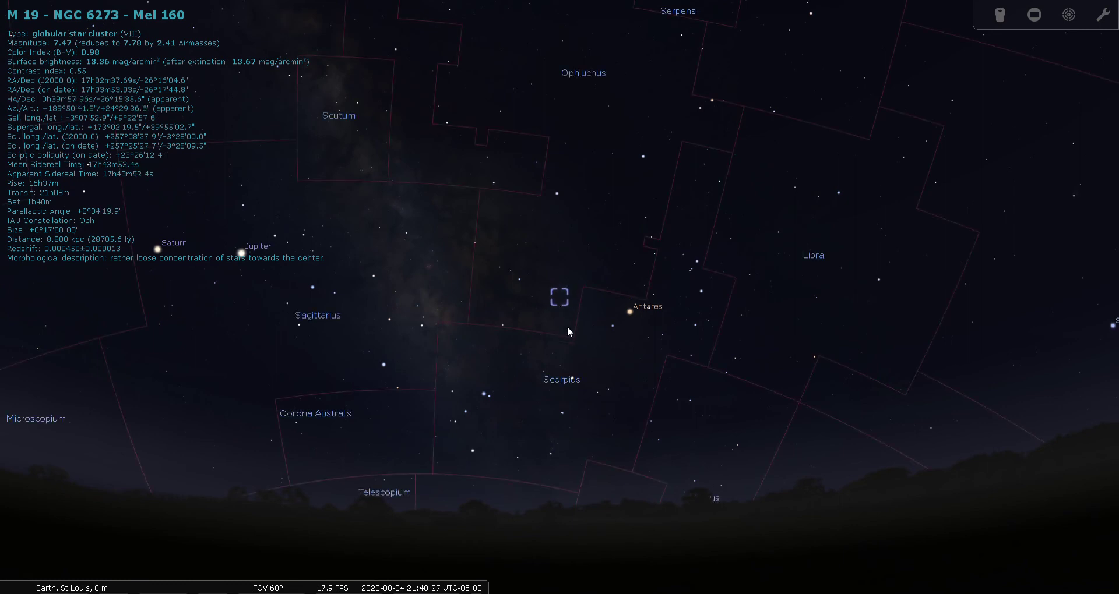
key("b")
key("v")
left_click(1069, 15)
scroll(863, 173, "up", 3)
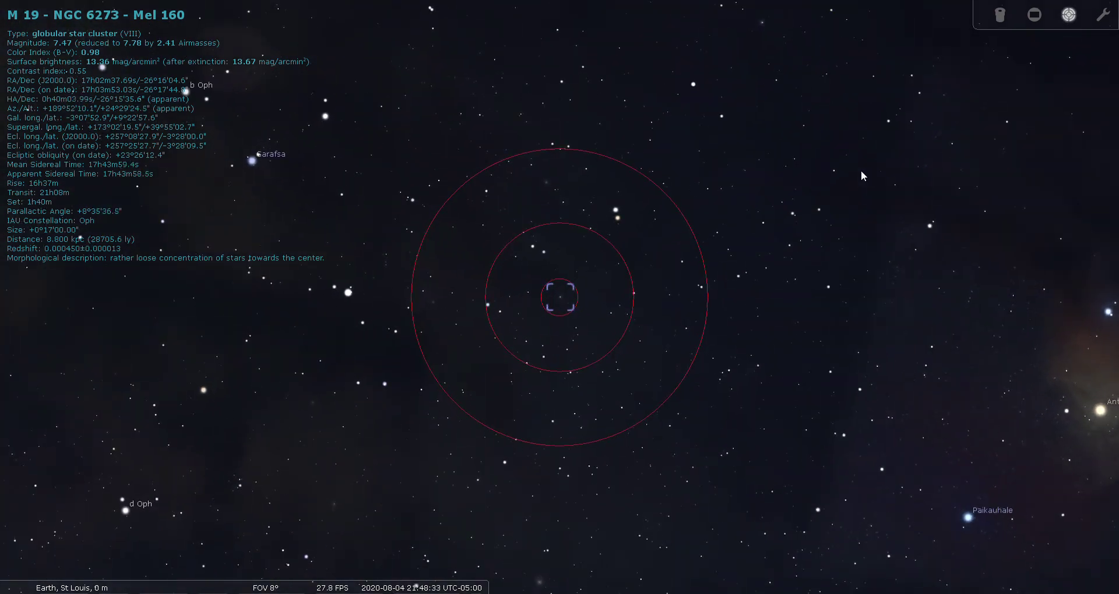
scroll(445, 442, "up", 2)
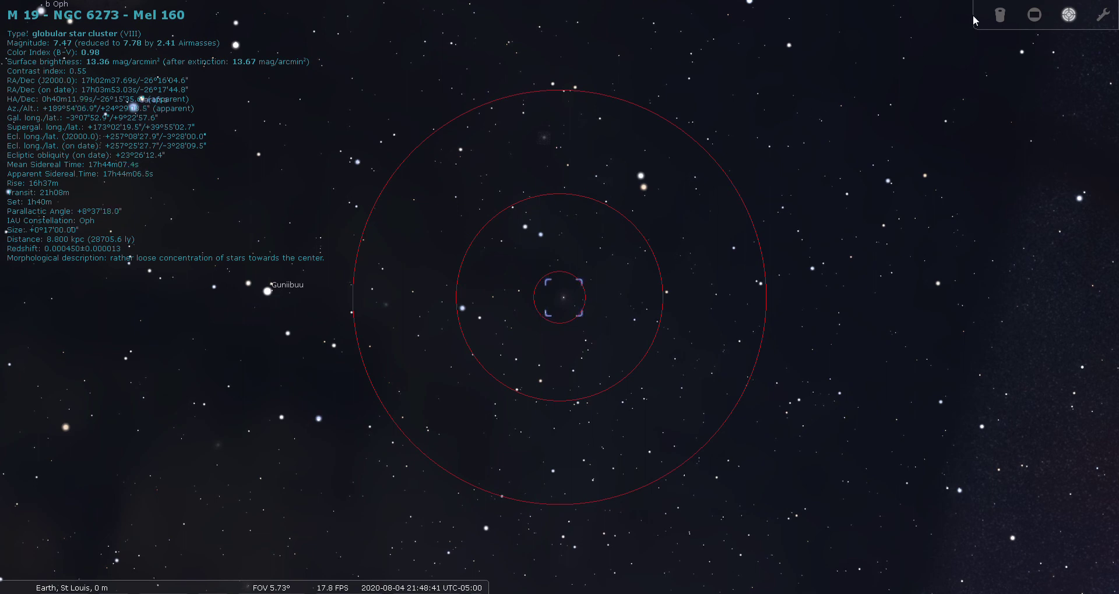
View M 19 through the eyepiece, then close eyepiece and Telrad and show cardinal points.
left_click(1000, 14)
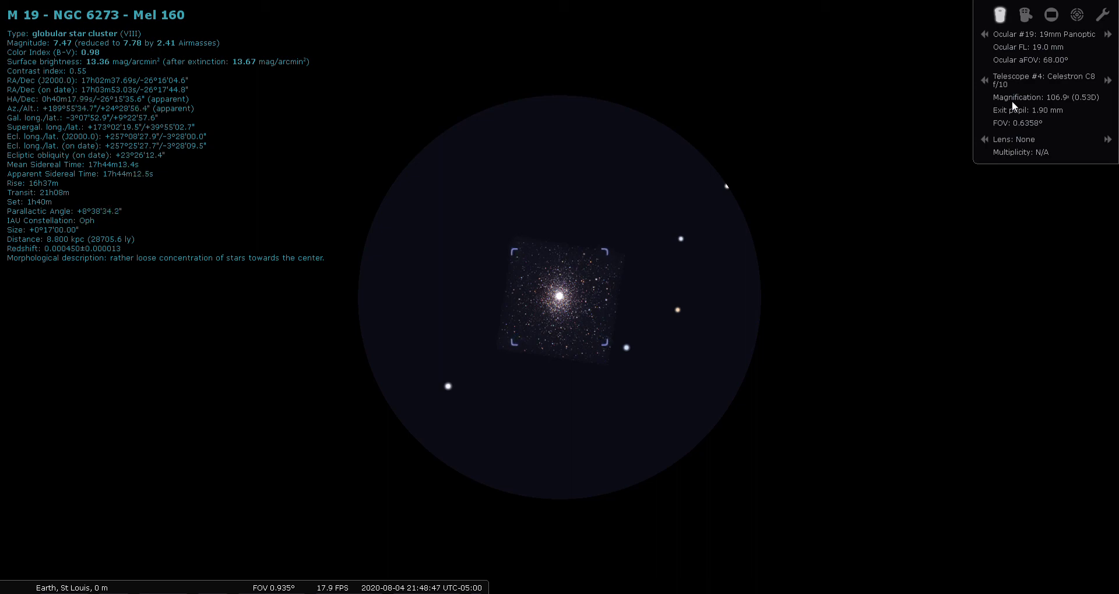
left_click(1077, 15)
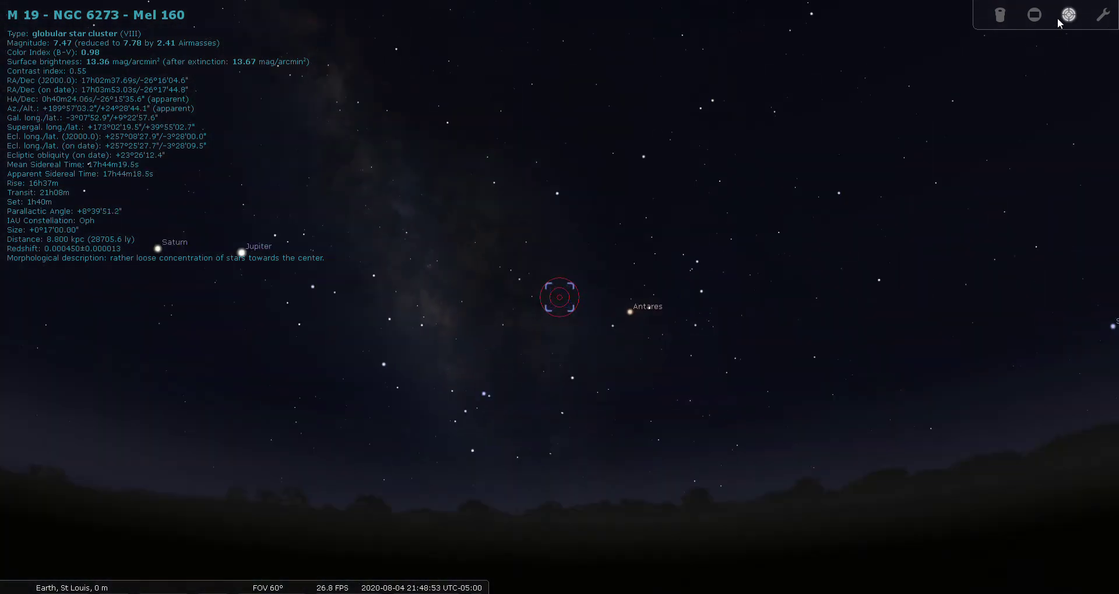
left_click(1068, 16)
key("q")
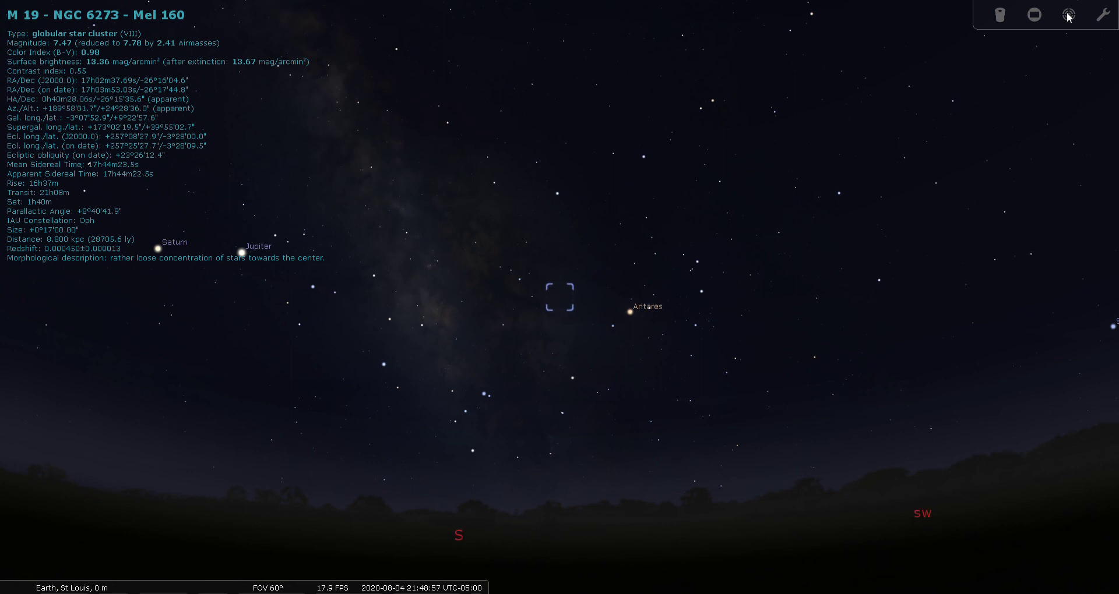
Deselect M 19 and centre the sky on M 62 via search for 'm62'.
right_click(956, 97)
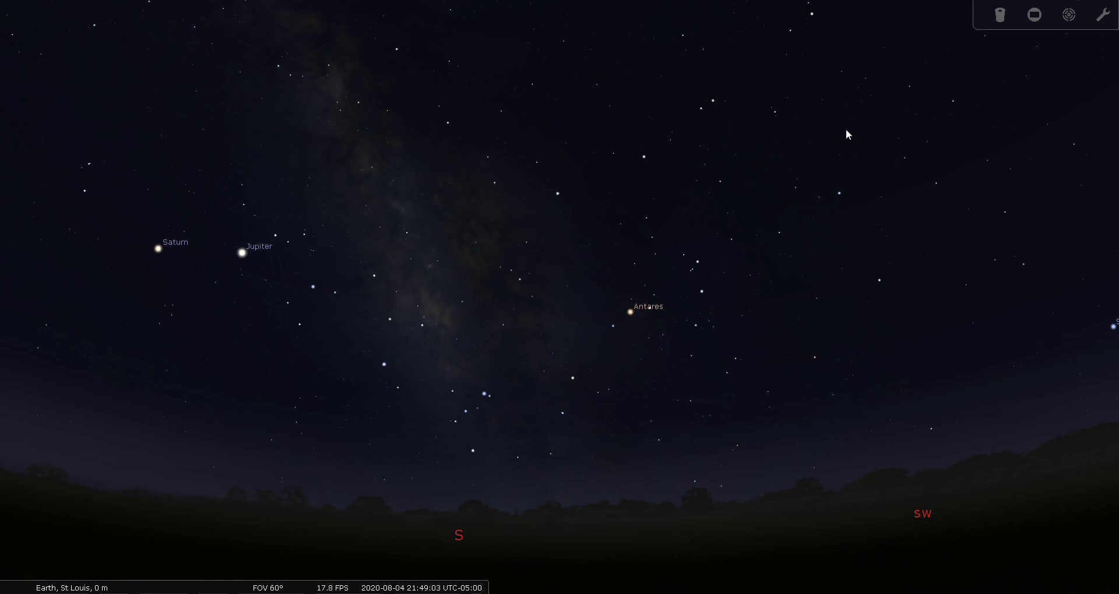
mouse_move(2, 352)
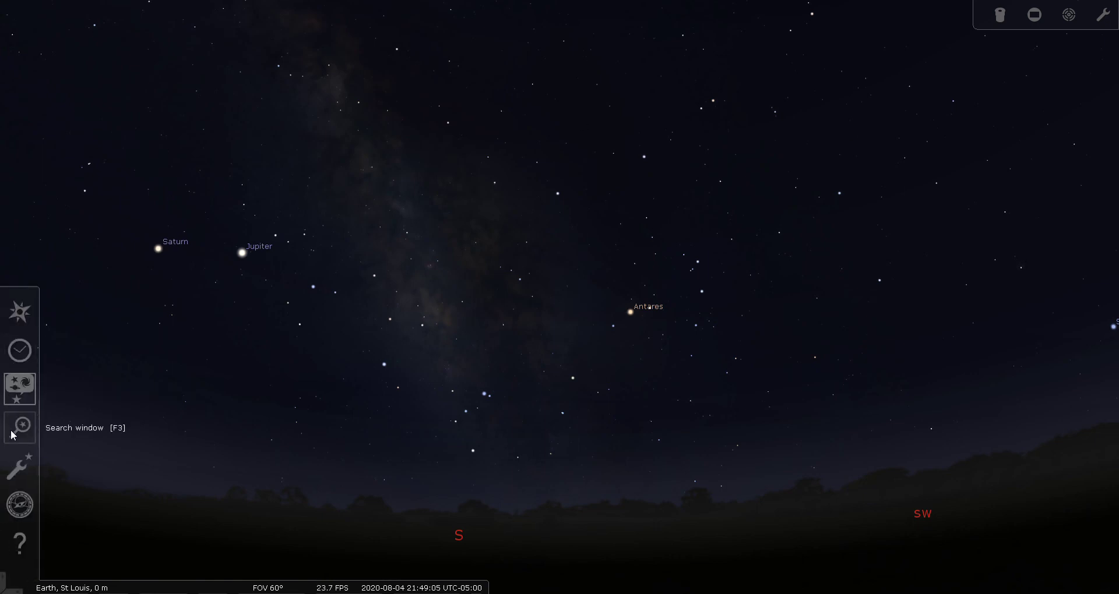
left_click(12, 435)
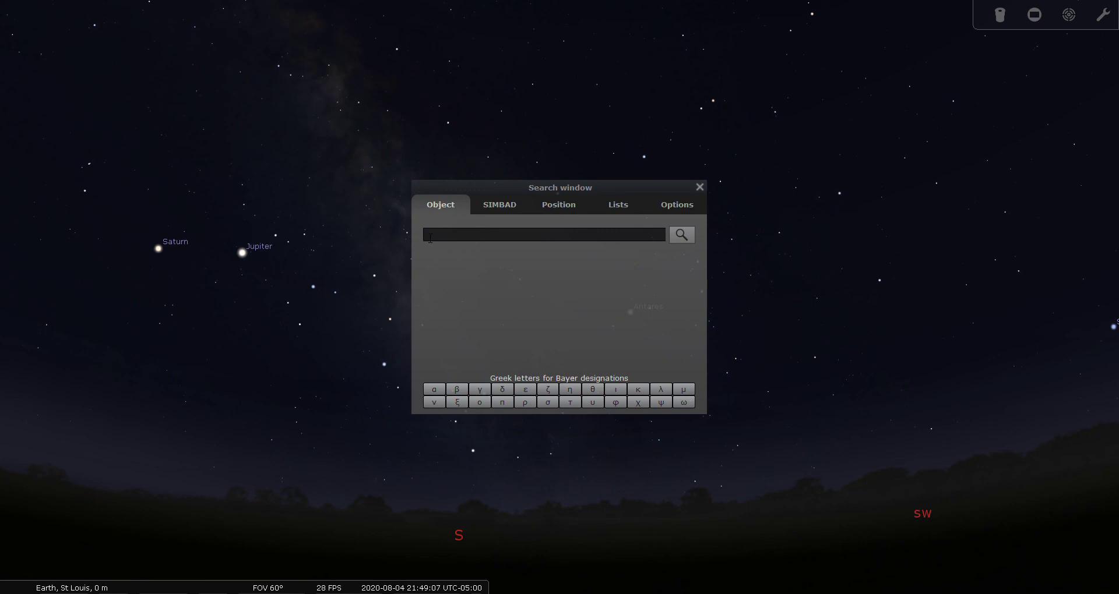
type("m62")
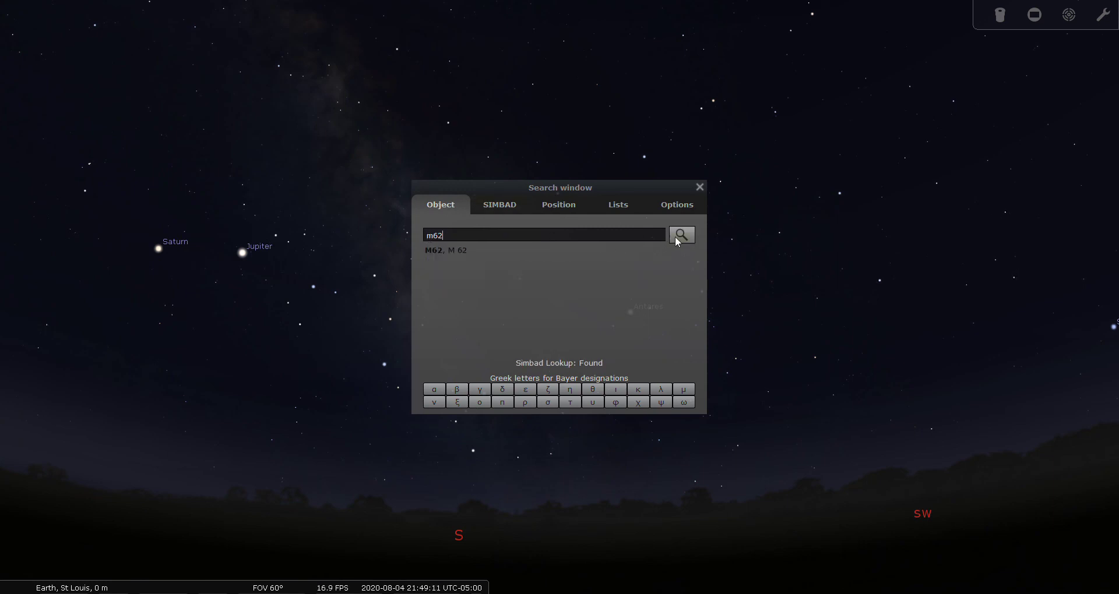
left_click(681, 236)
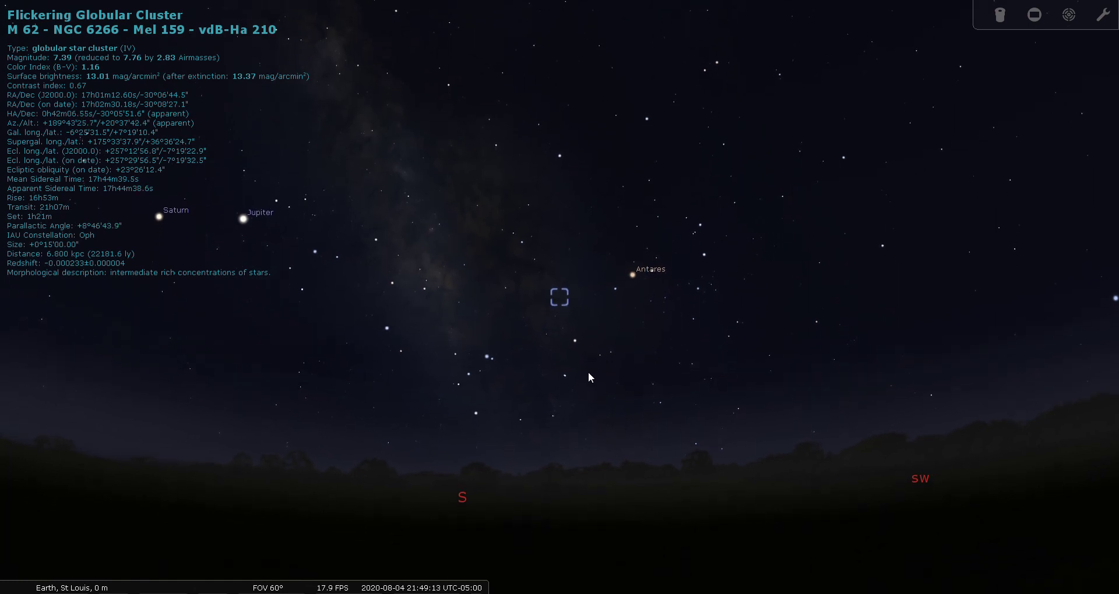
Show constellation names and boundaries, view M 62 in Telrad and eyepiece, then zoom back to 60°.
key("v")
key("b")
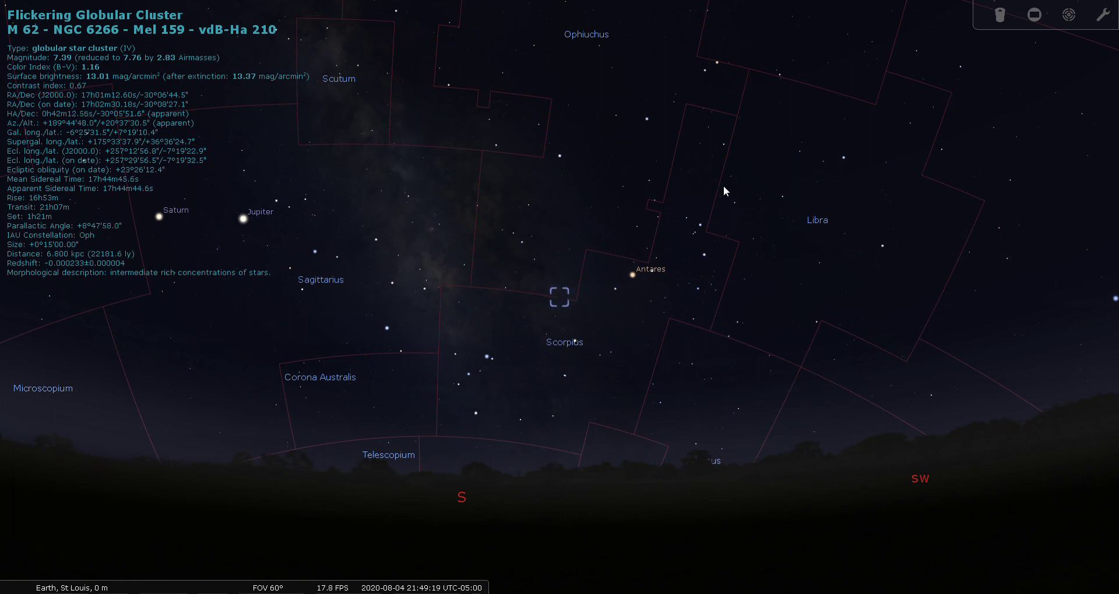
left_click(1069, 14)
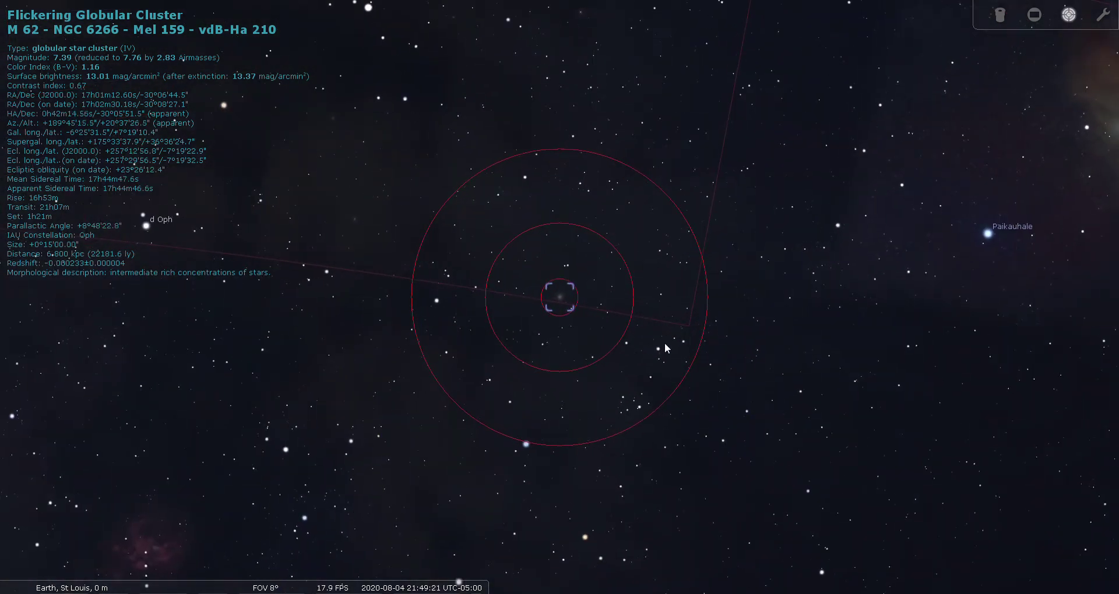
scroll(560, 342, "up", 2)
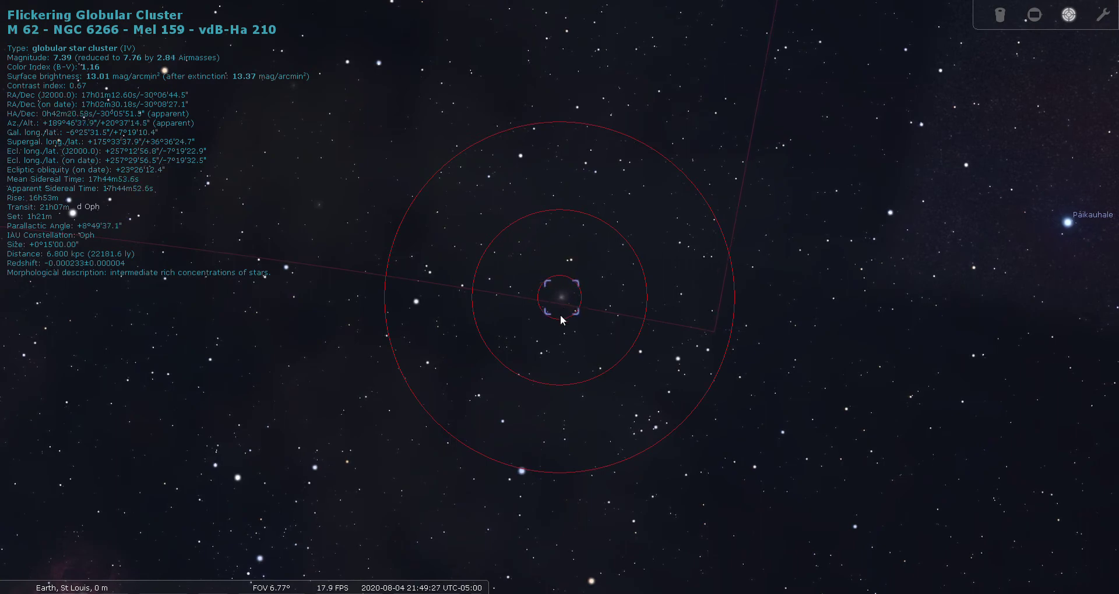
scroll(561, 315, "up", 2)
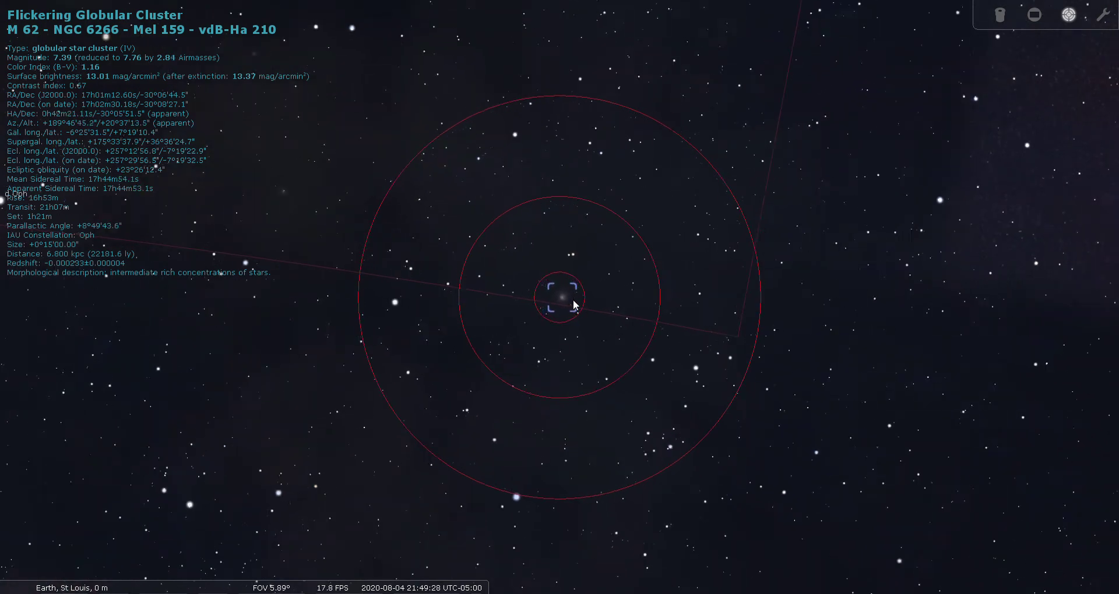
left_click(1000, 14)
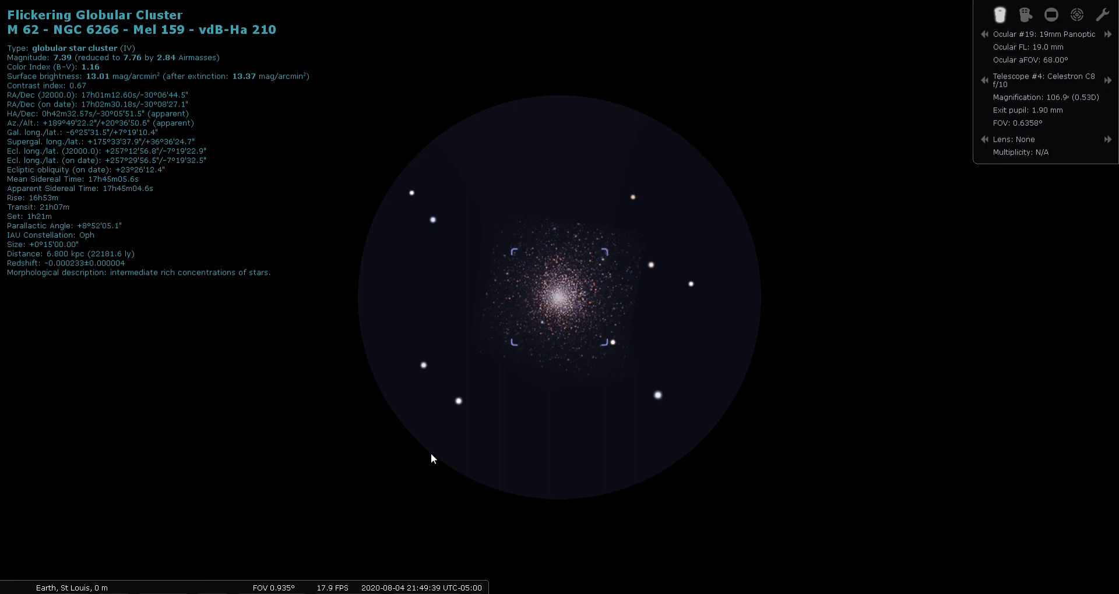
left_click(1077, 15)
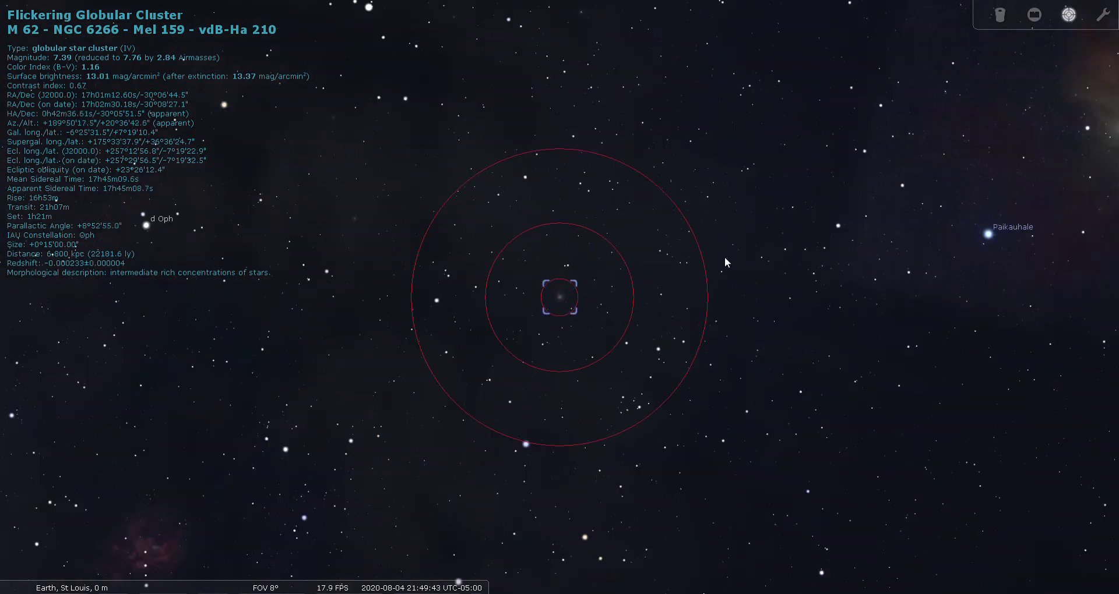
scroll(725, 257, "down", 2)
key("backslash")
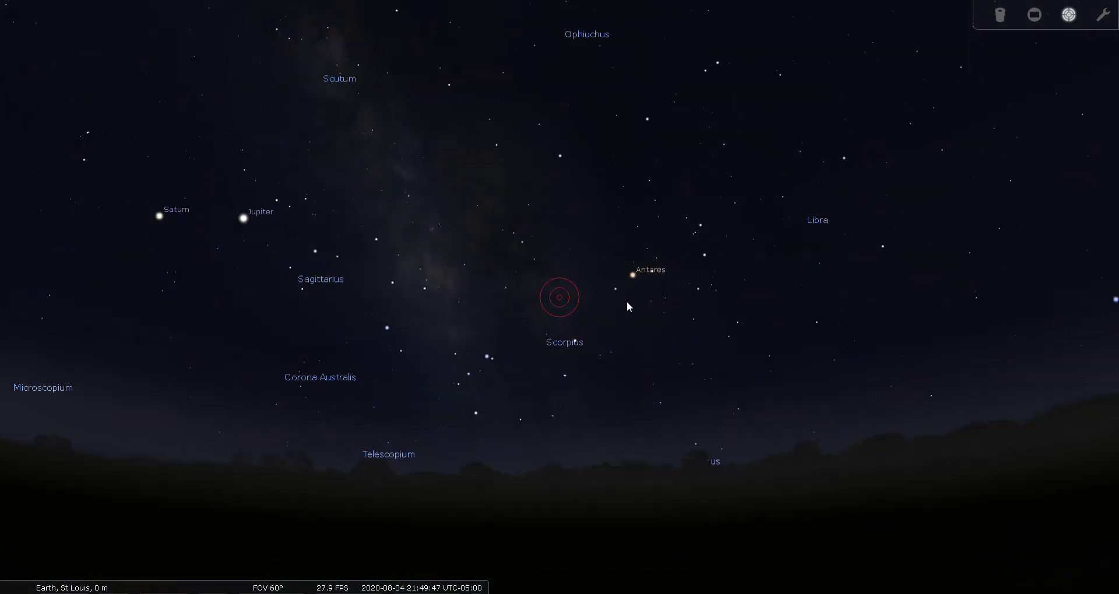
Turn off the Telrad circles, show cardinal points and centre M107 via search.
left_click(1070, 16)
key("q")
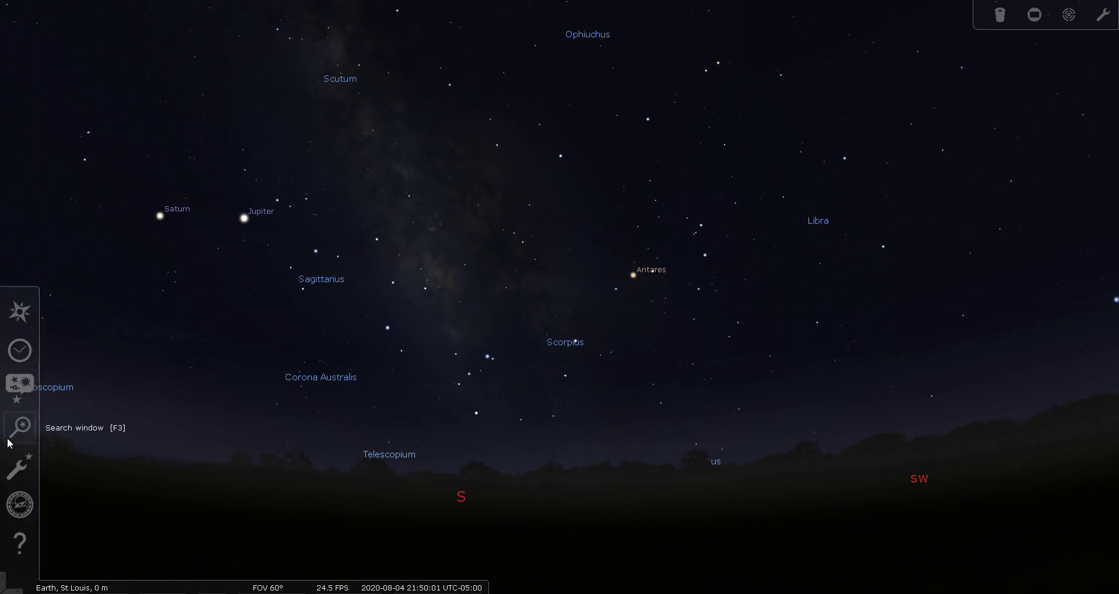
left_click(19, 427)
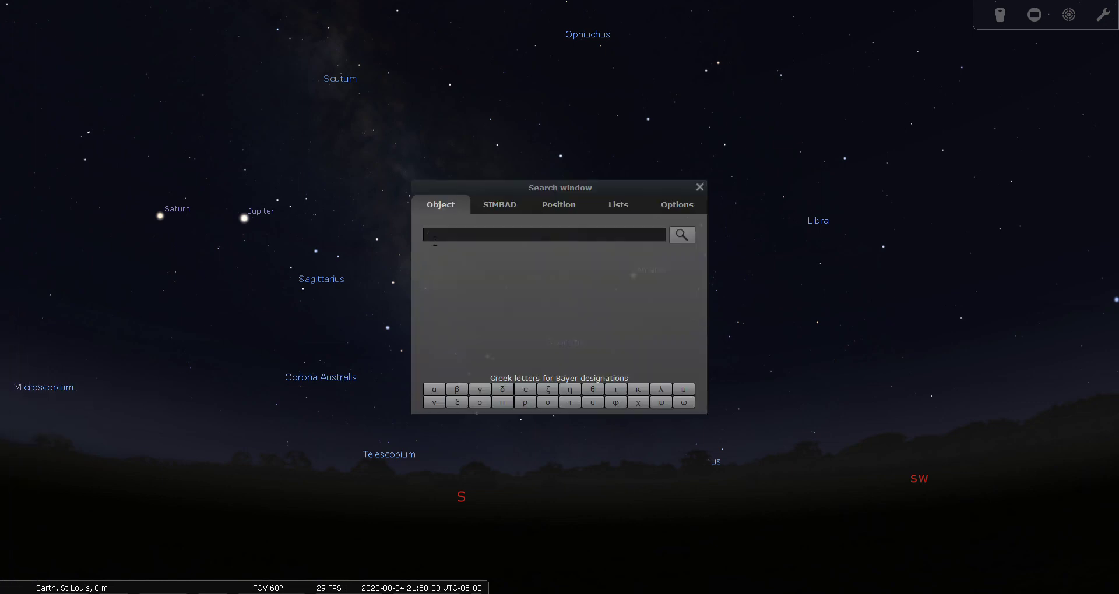
type("m107")
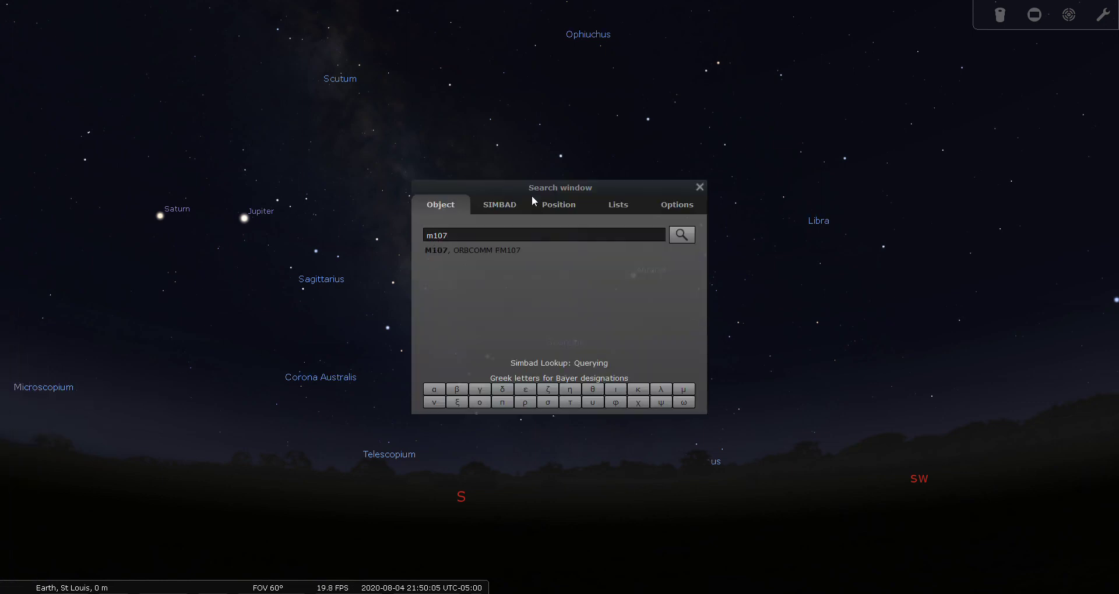
left_click(683, 236)
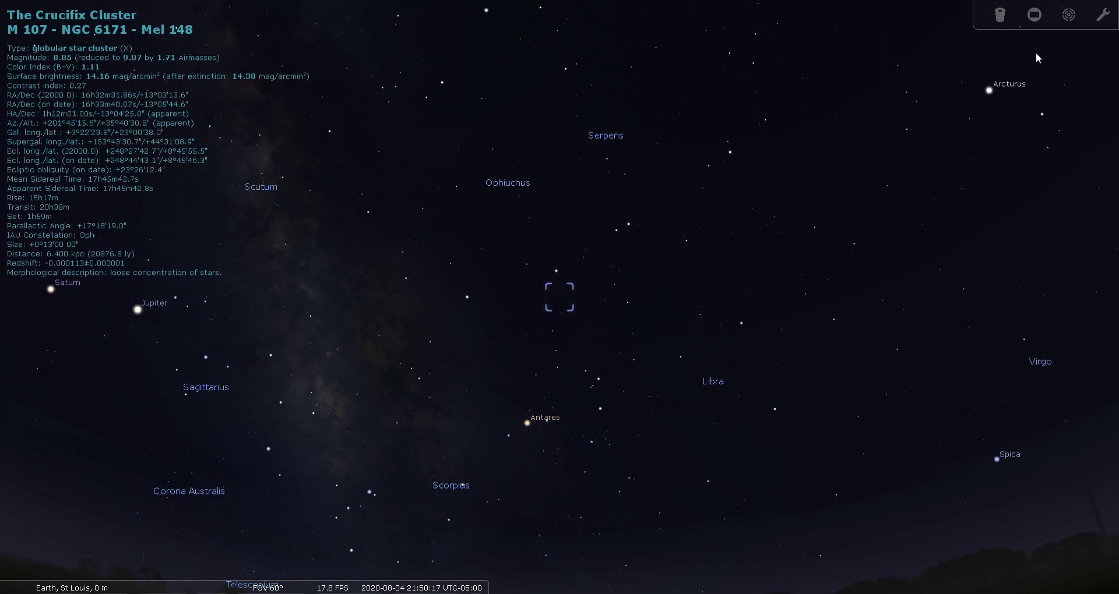
View M107 in the finder rings and eyepiece, then turn the finder rings off.
left_click(1069, 16)
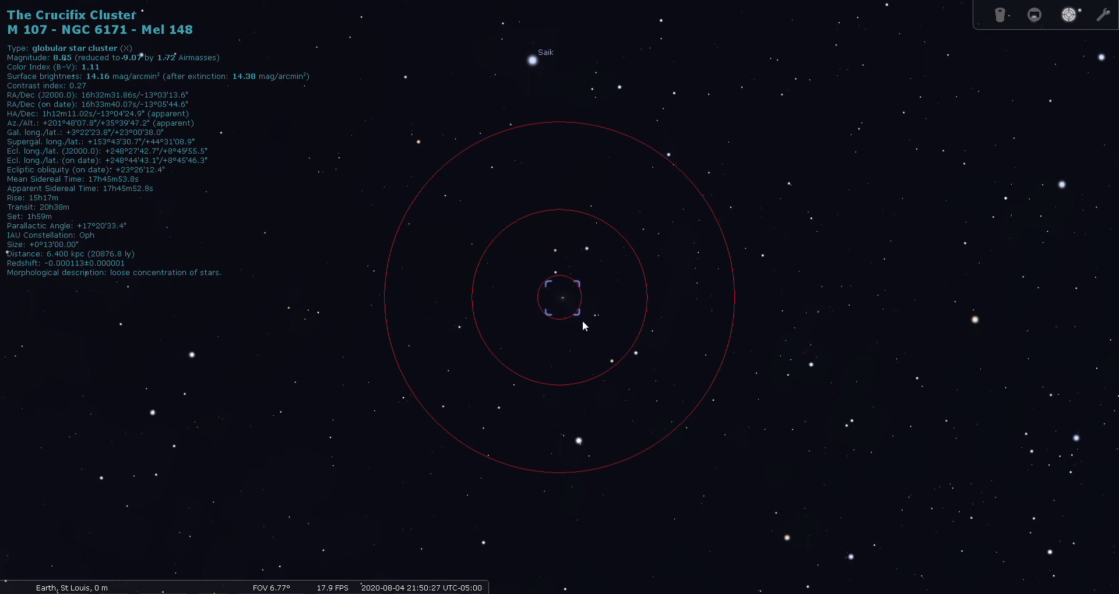
left_click(1000, 16)
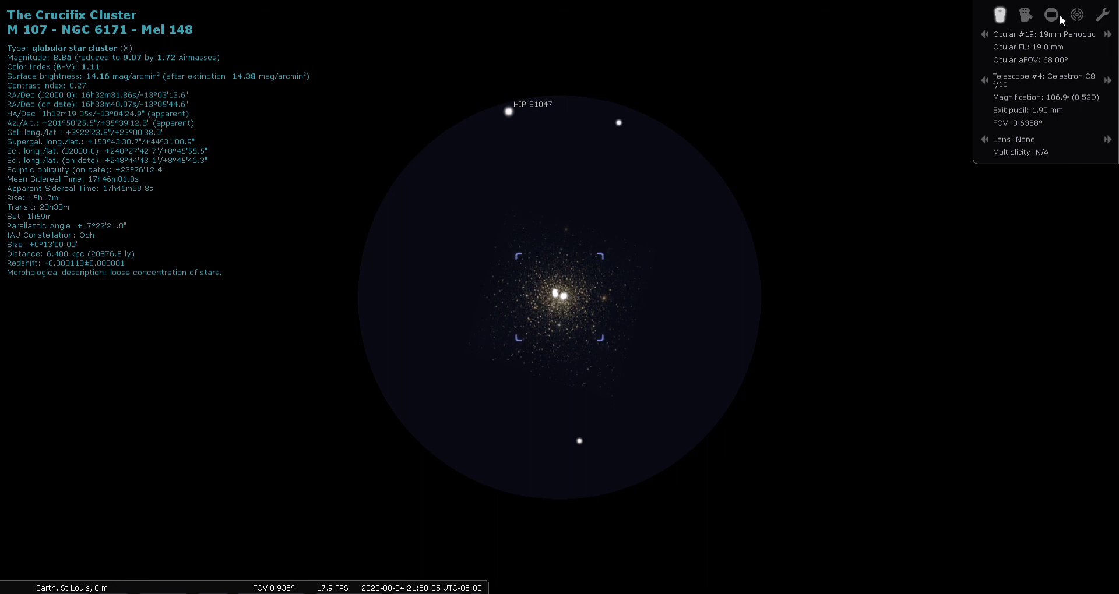
left_click(1077, 15)
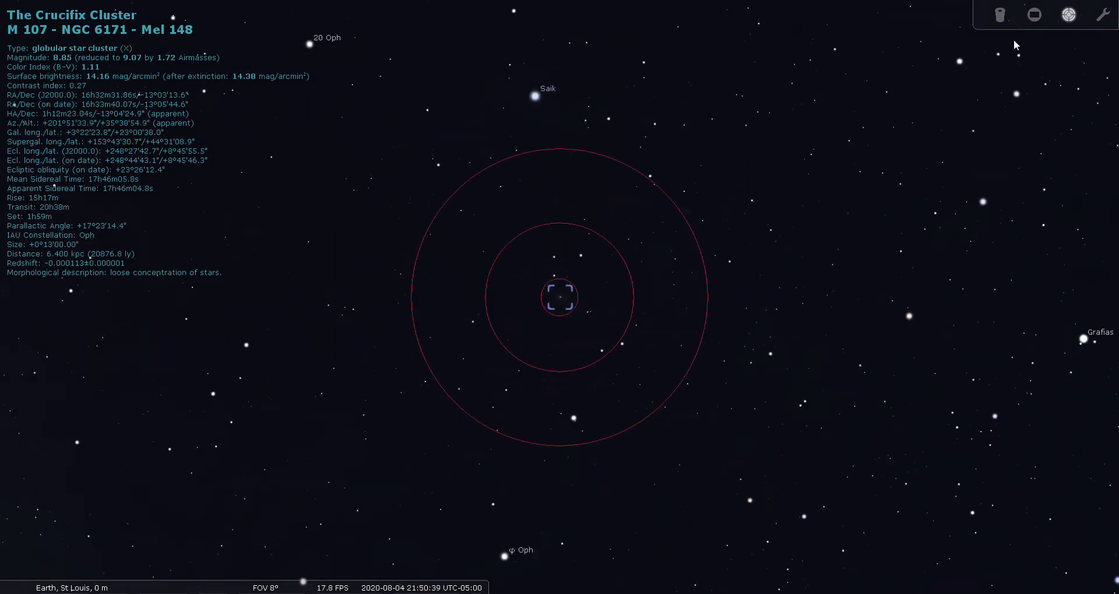
left_click(1070, 17)
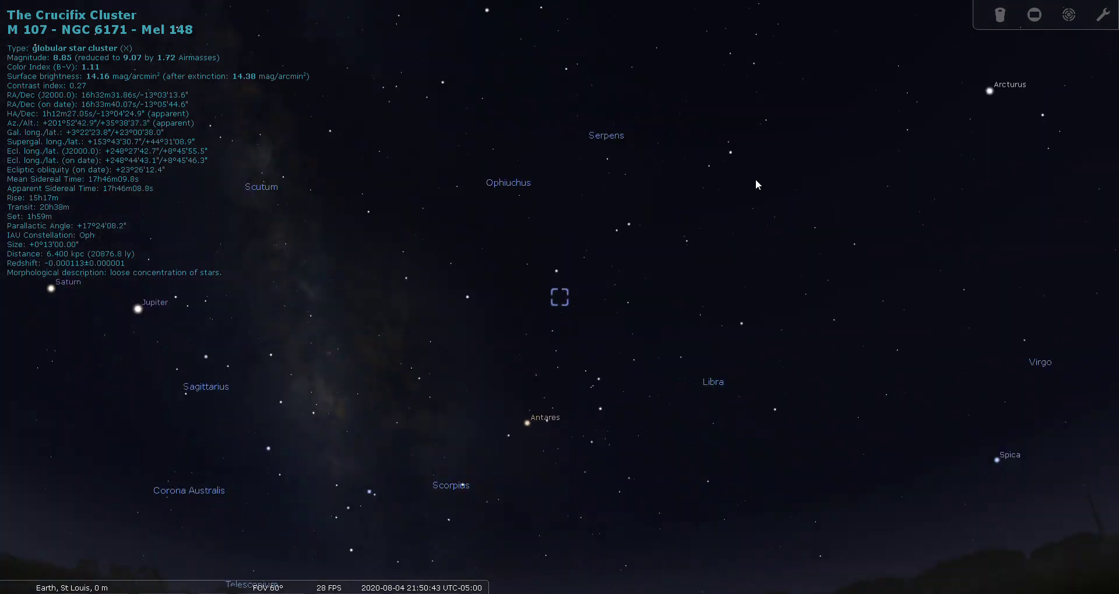
Clear the M107 selection and centre NGC 6633 via search.
left_click(615, 285)
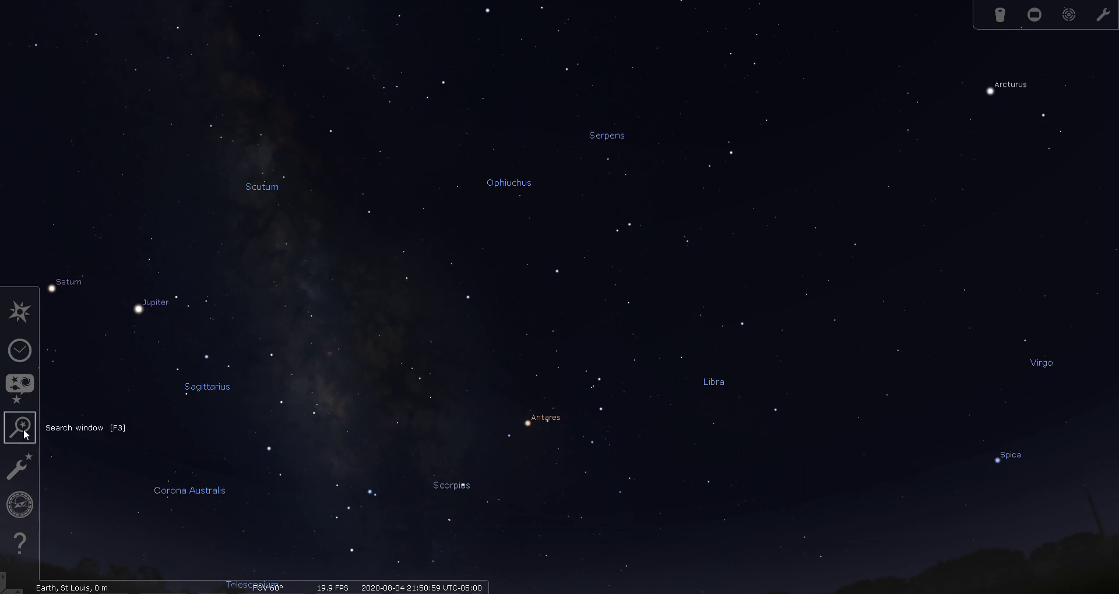
left_click(19, 427)
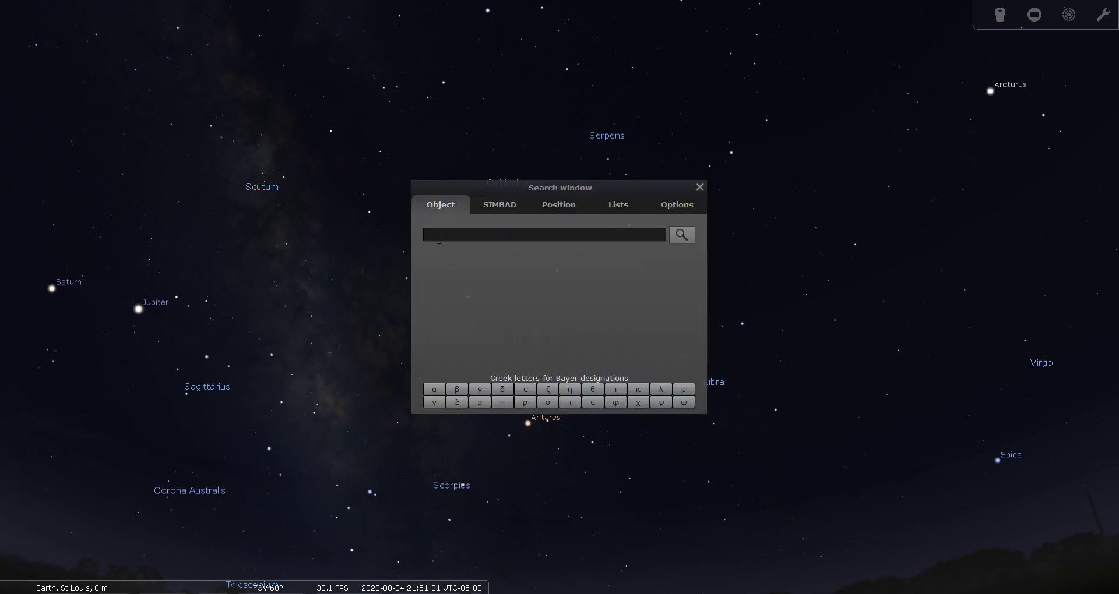
type("ngc6633")
left_click(683, 237)
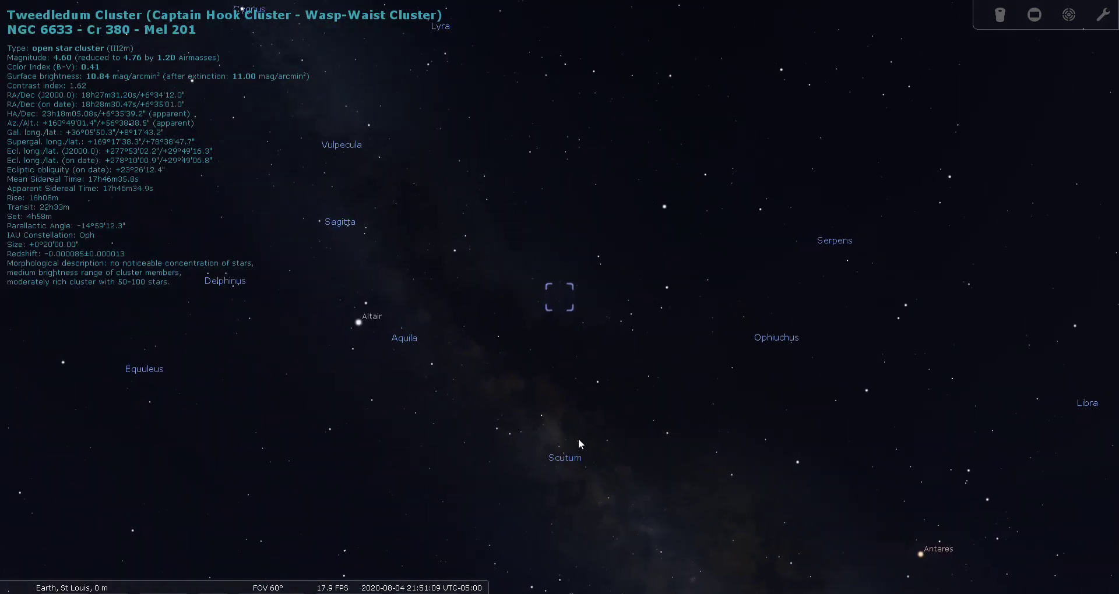
Hide constellation names, show boundaries, and zoom to about 8° with finder rings on NGC 6633.
key("v")
key("b")
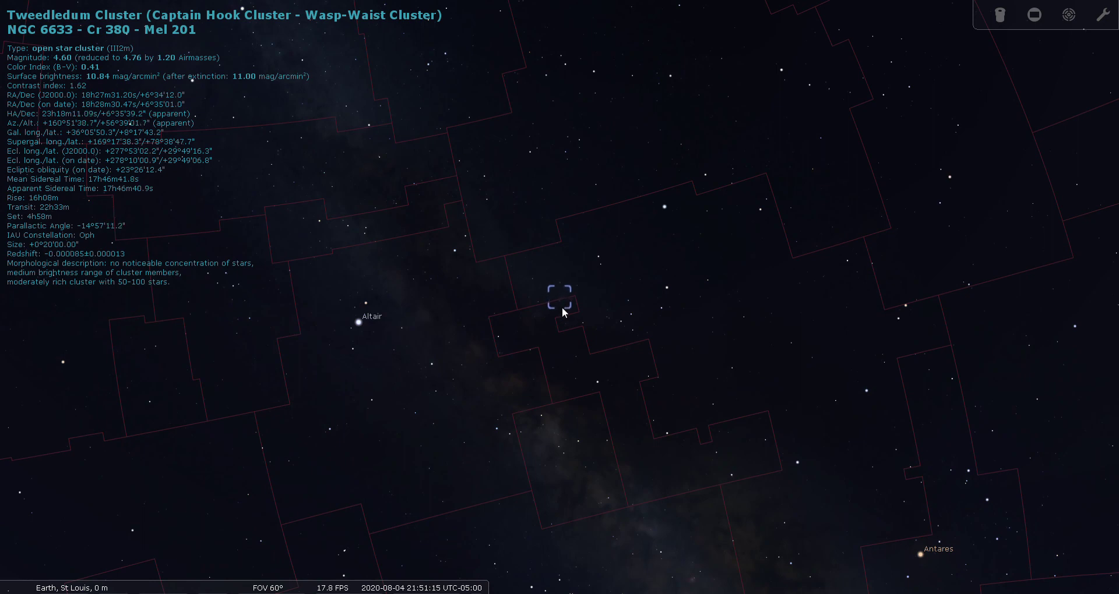
left_click(1068, 15)
key("slash")
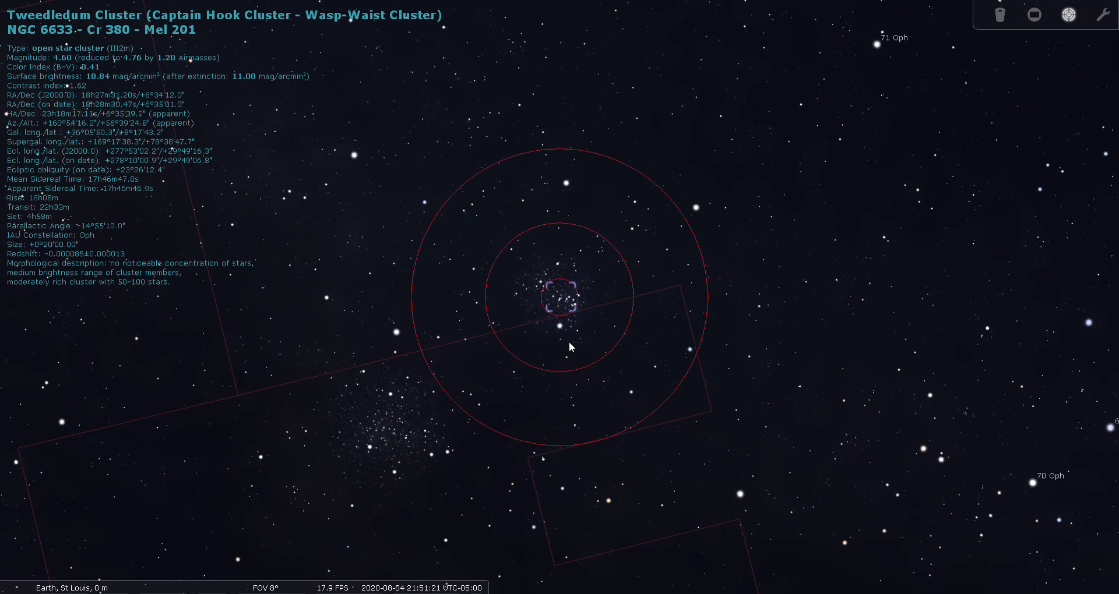
scroll(558, 331, "up", 1)
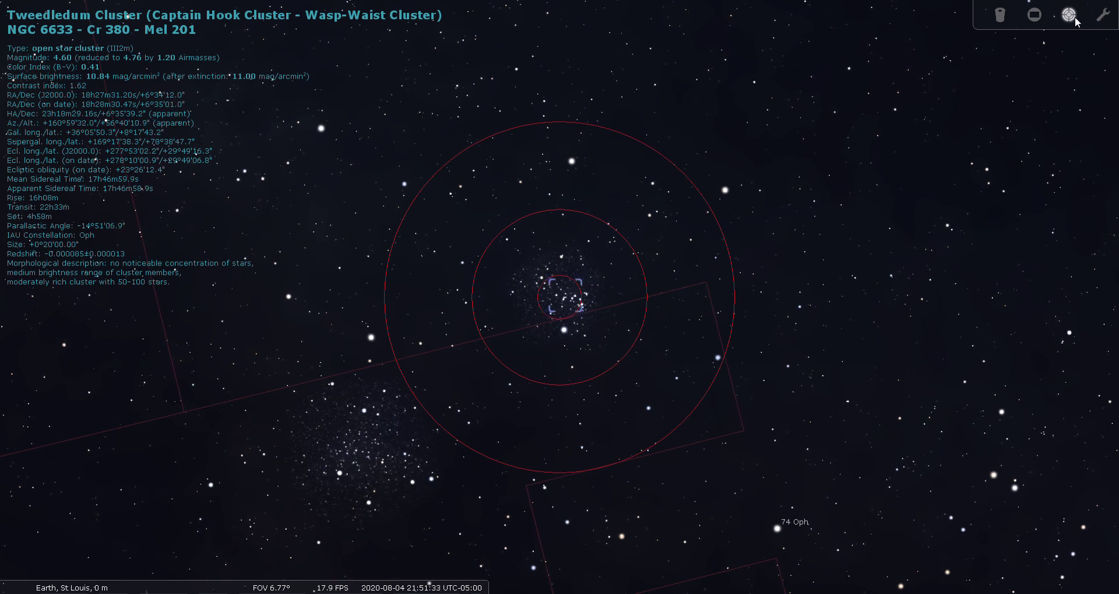
View NGC 6633 through the 24mm Panoptic, check star HIP 90472, then return to the 8° Telrad view.
left_click(996, 16)
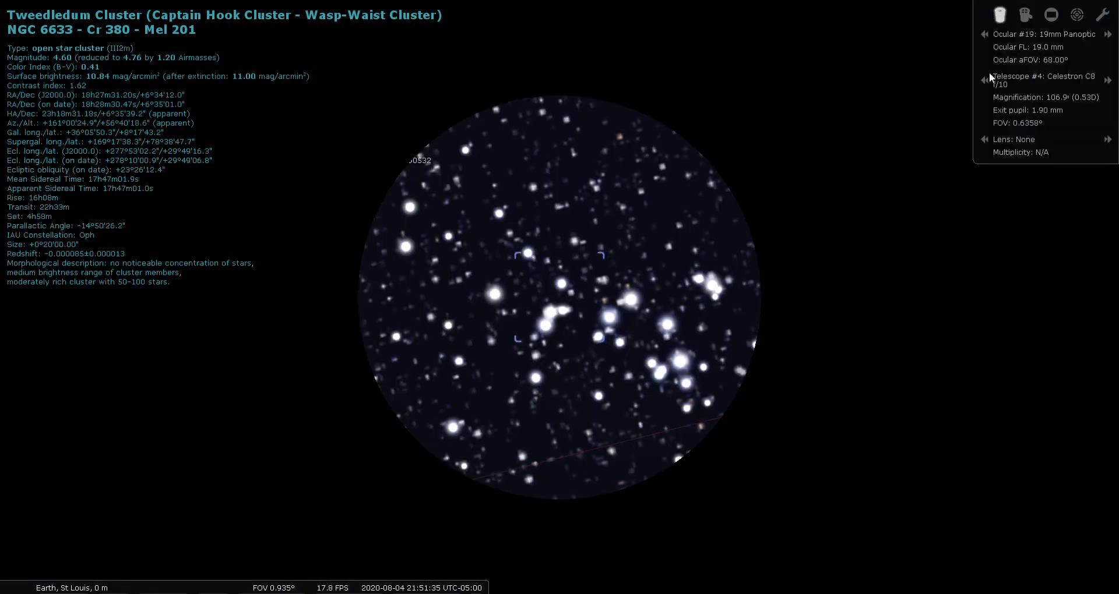
left_click(985, 34)
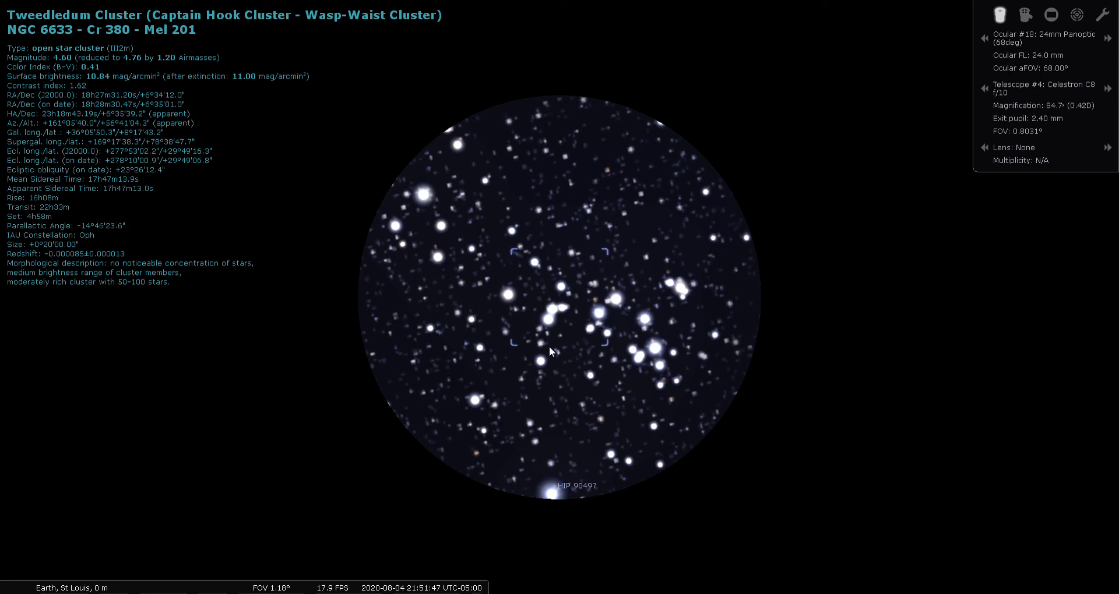
left_click(546, 324)
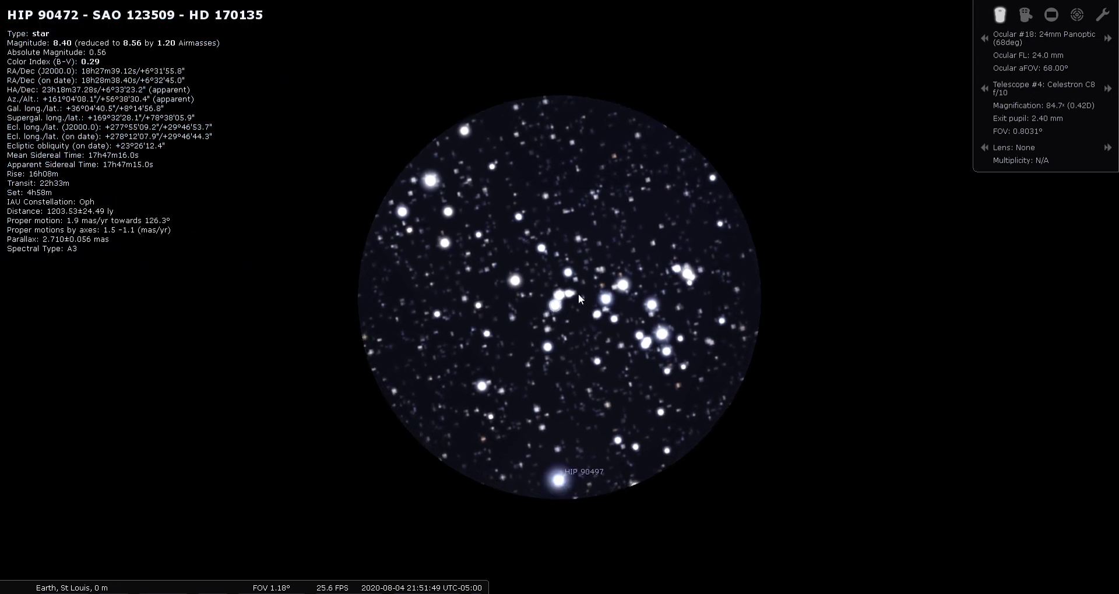
right_click(596, 343)
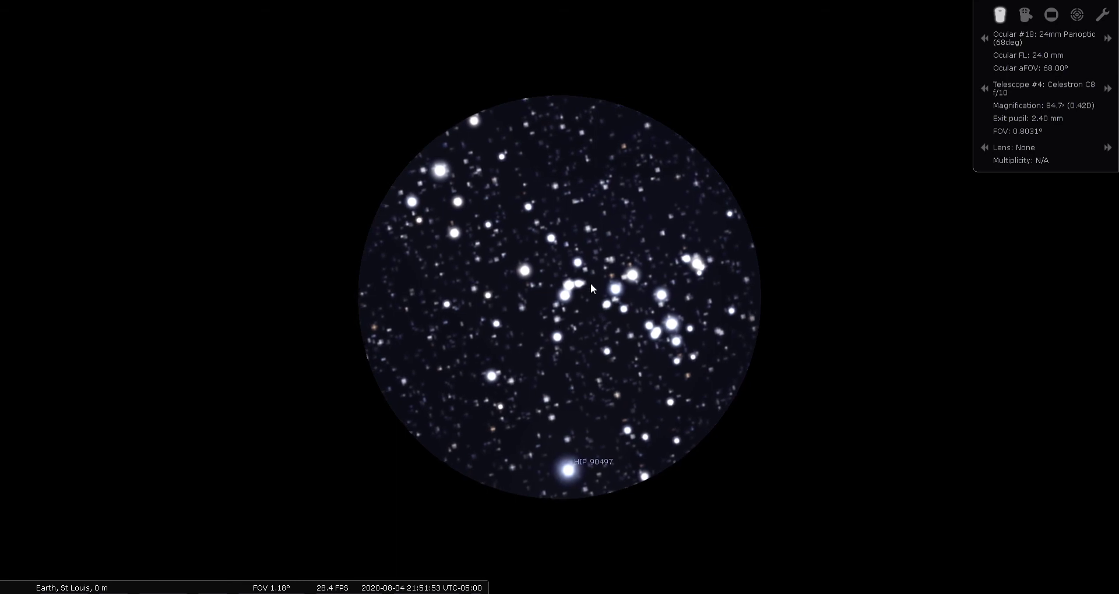
left_click(1074, 13)
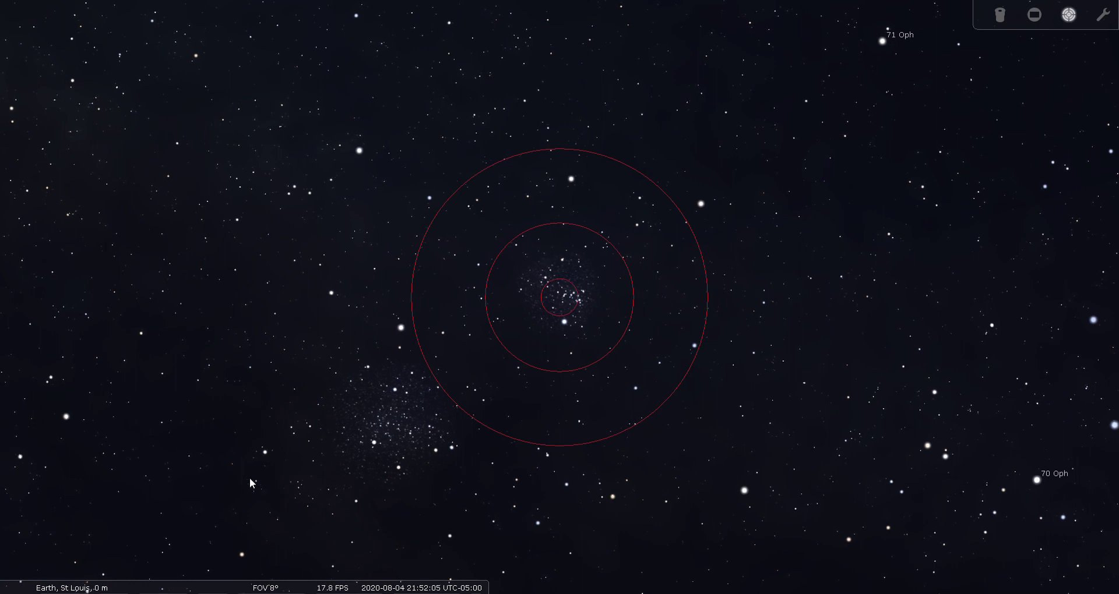
Search for ic4665 and centre the Summer Beehive Cluster.
left_click(19, 426)
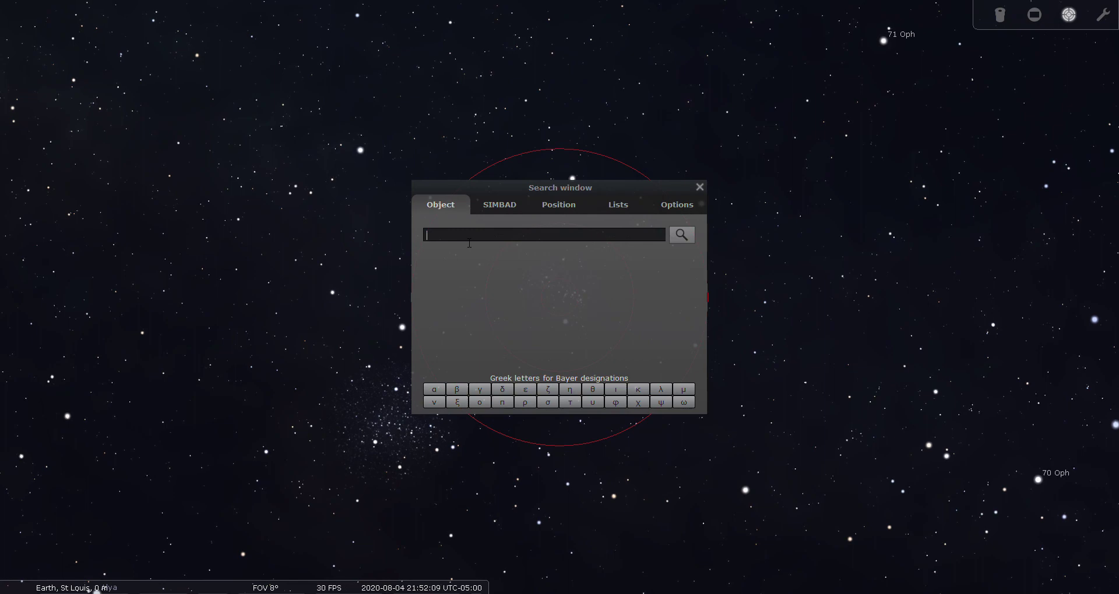
type("ic4665")
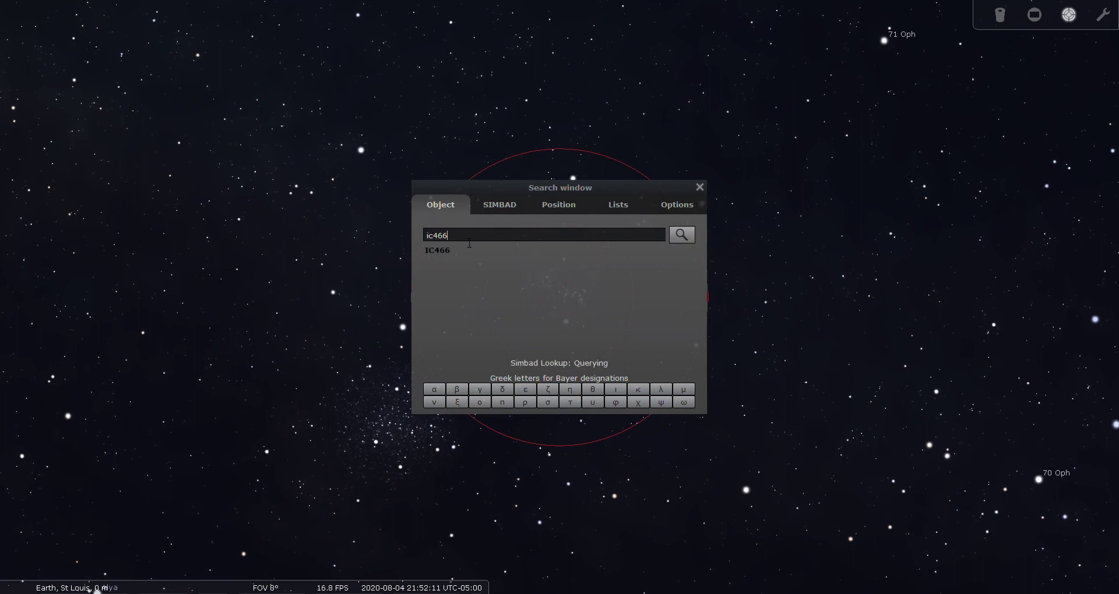
left_click(682, 231)
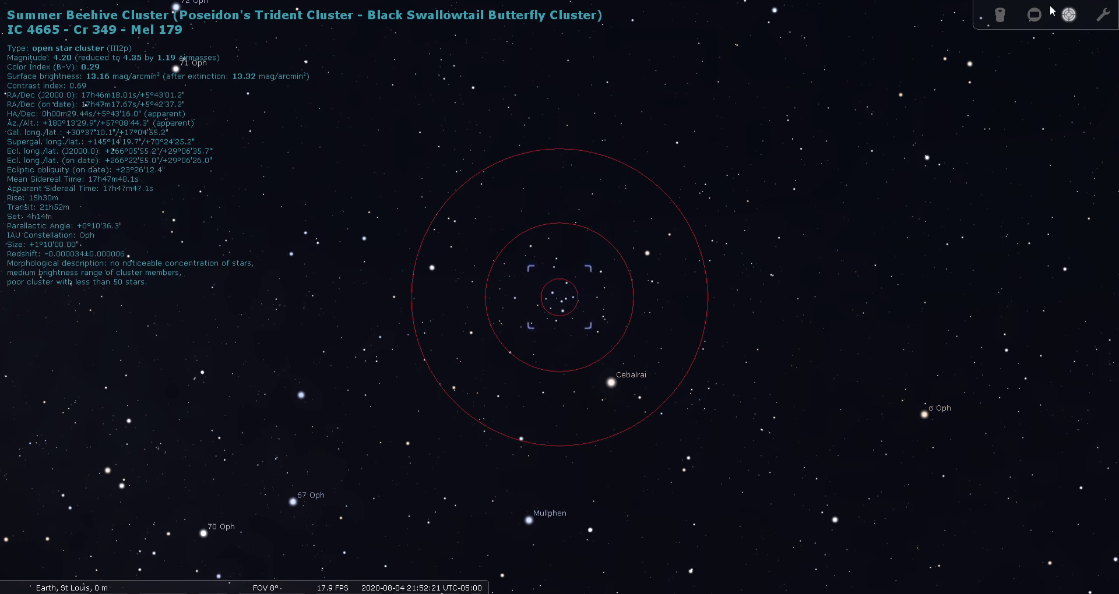
Reset the Telrad rings, zoom in to 4.85°, and view IC 4665 through the eyepiece at 84.7x.
left_click(1064, 18)
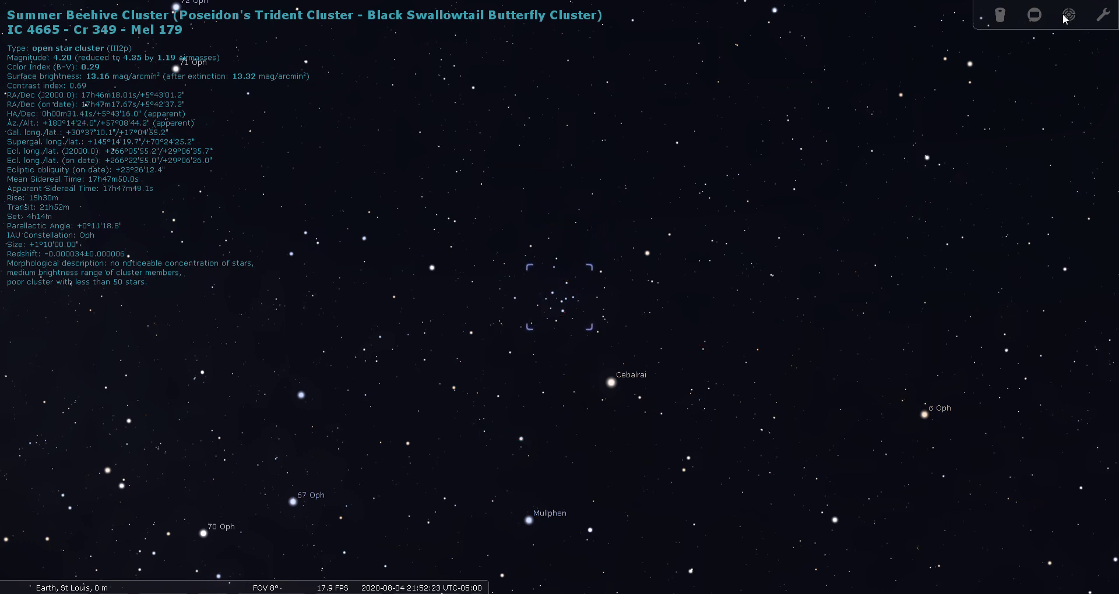
left_click(1064, 18)
scroll(705, 296, "up", 3)
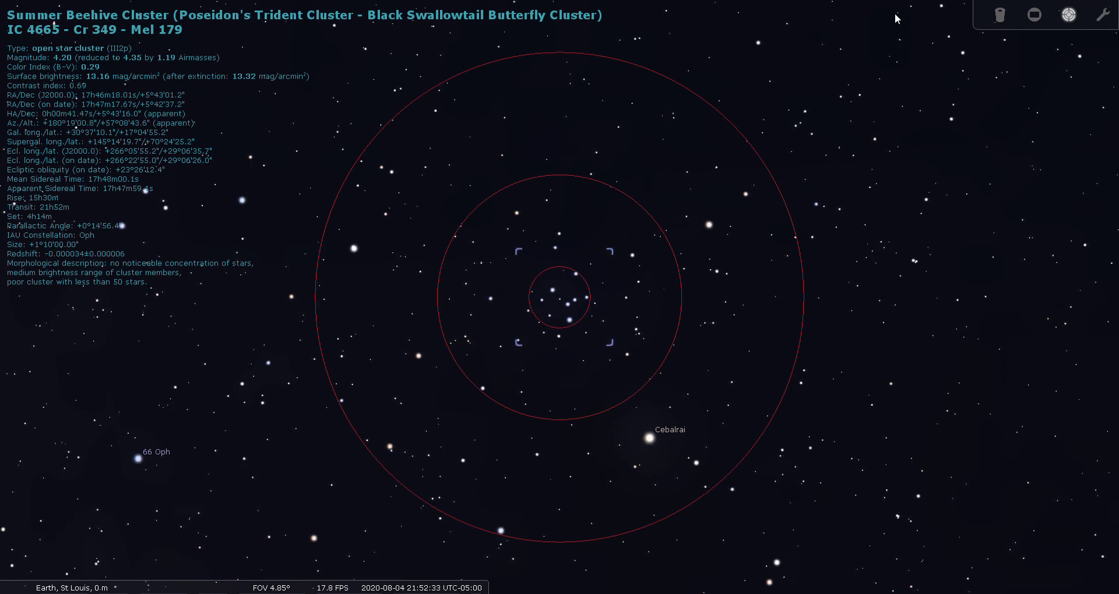
key("ctrl+o")
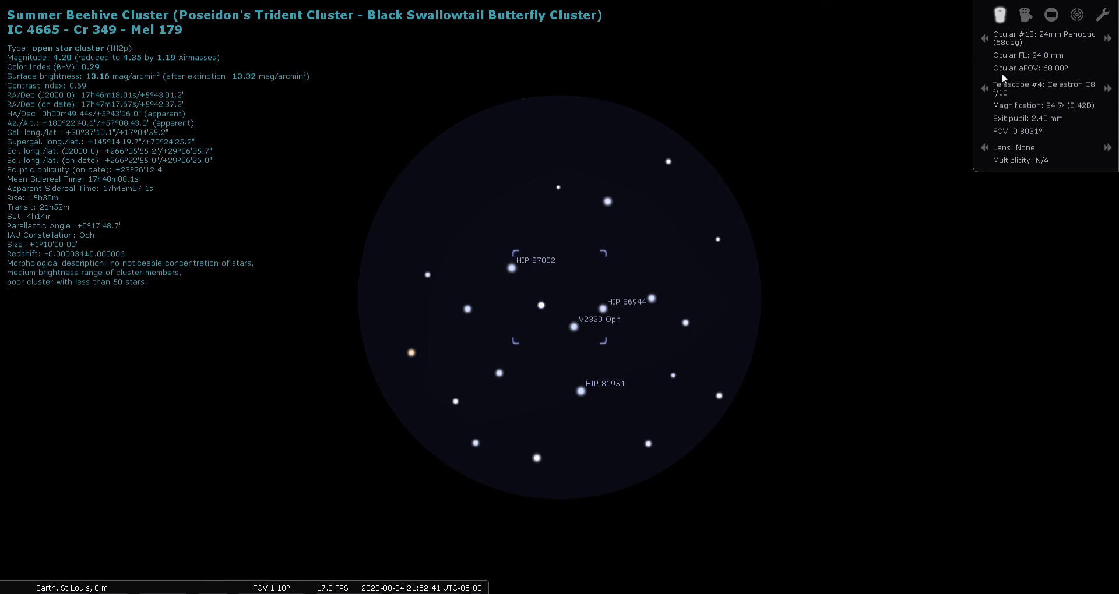
Leave the eyepiece, zoom out to the wide 60° sky, deselect IC 4665, and pan up.
left_click(1076, 15)
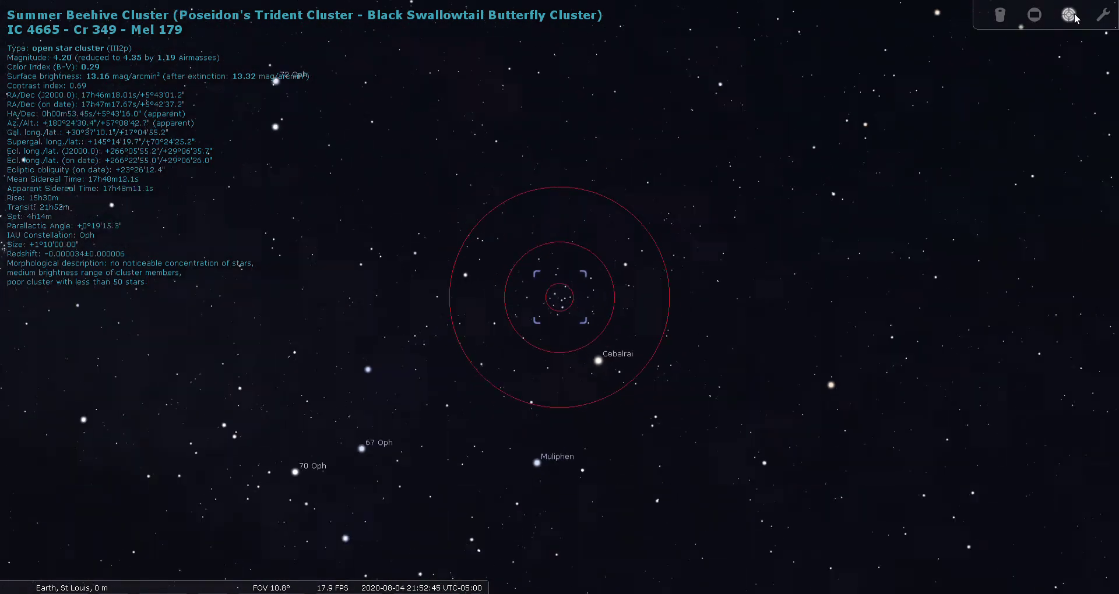
left_click(1076, 17)
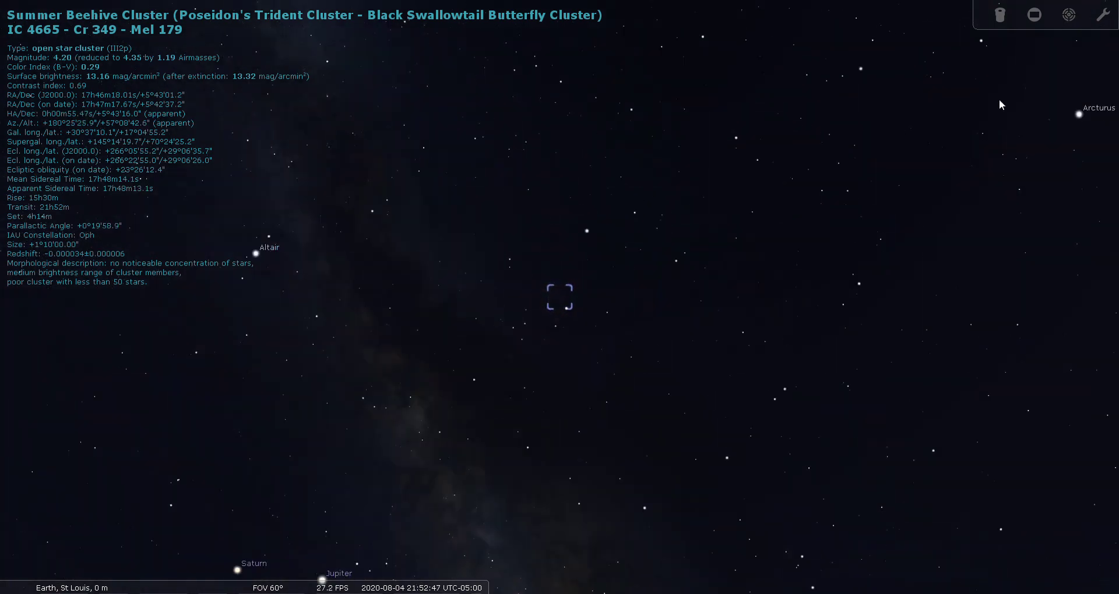
right_click(763, 283)
left_click_drag(744, 323, 685, 237)
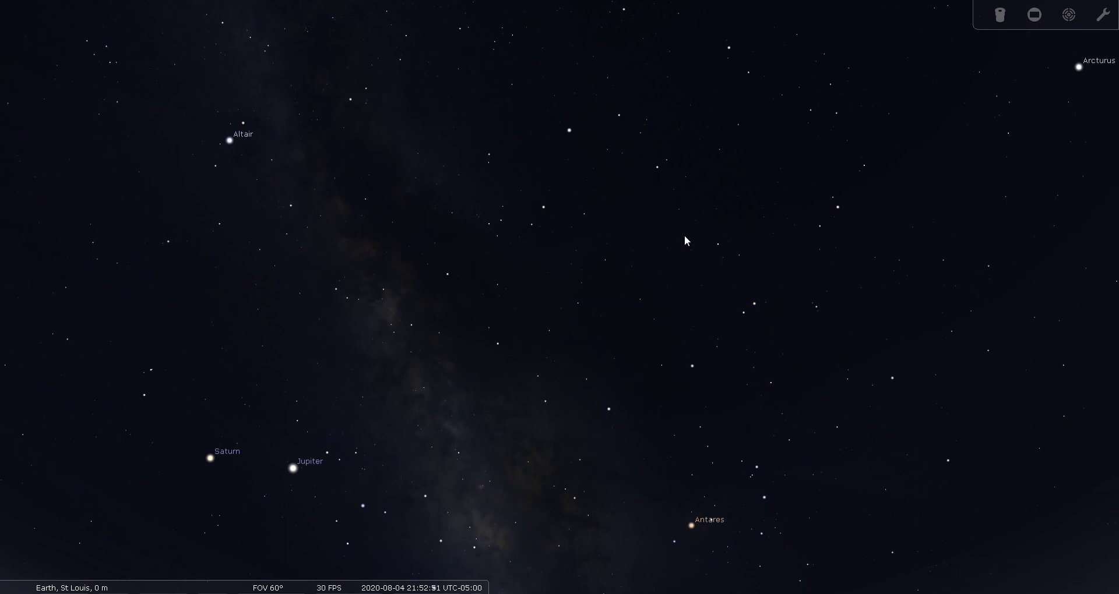
Show constellation names and boundaries, and frame Ophiuchus.
key("v")
key("b")
left_click_drag(701, 325, 704, 303)
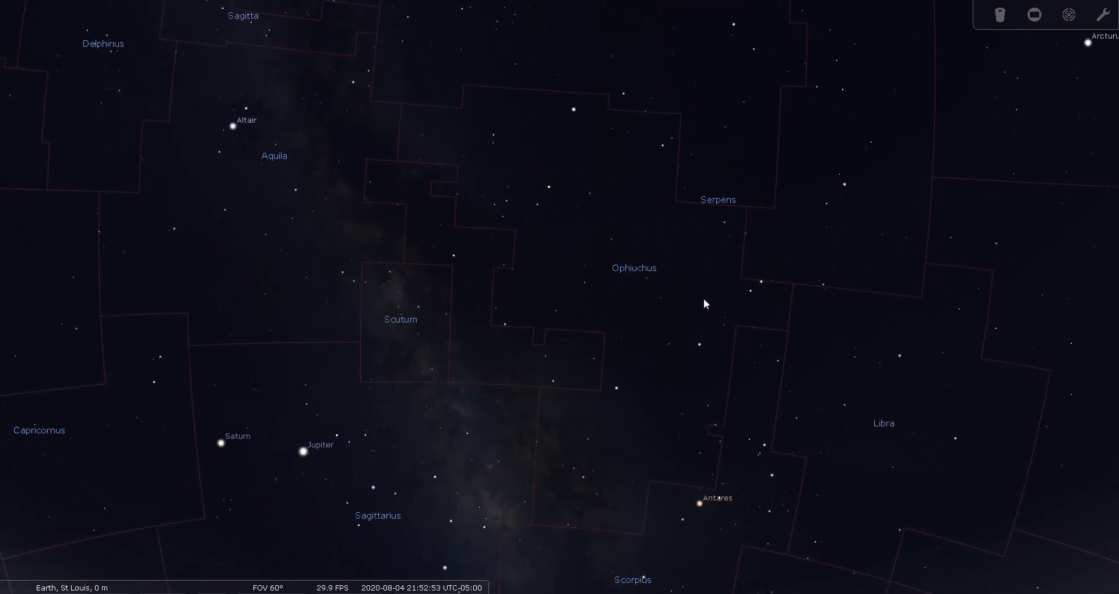